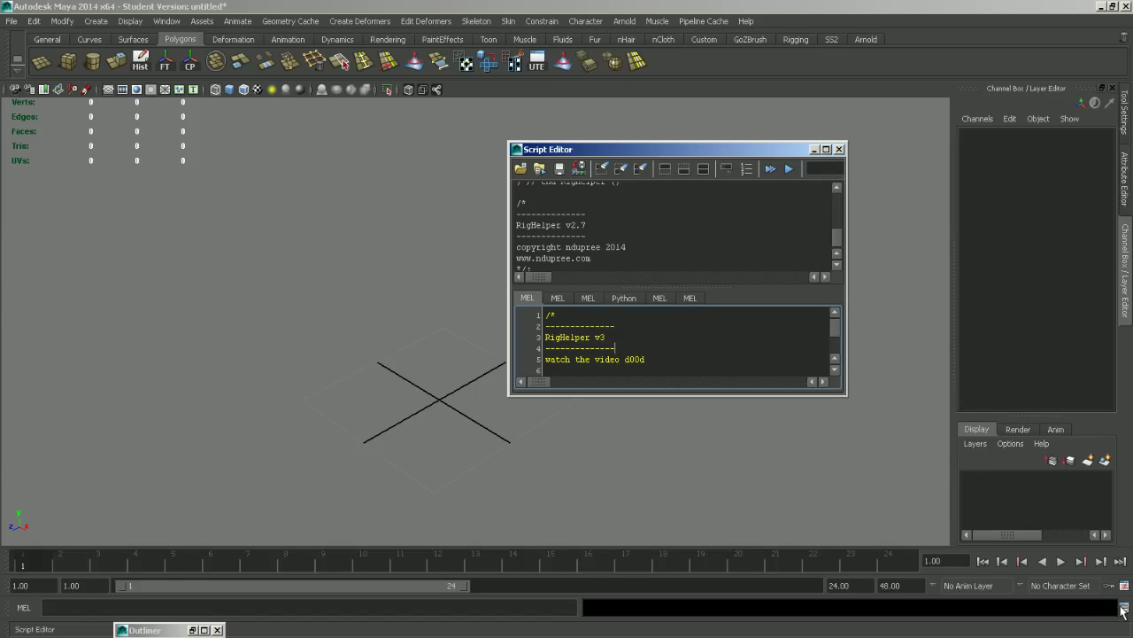
Step: Source the Rig Helper MEL script from the scripts folder through the Script Editor, and minimise the editor
{"action": "left_click", "coordinate": [1122, 607]}
{"action": "left_click_drag", "start_coordinate": [561, 150], "coordinate": [537, 183]}
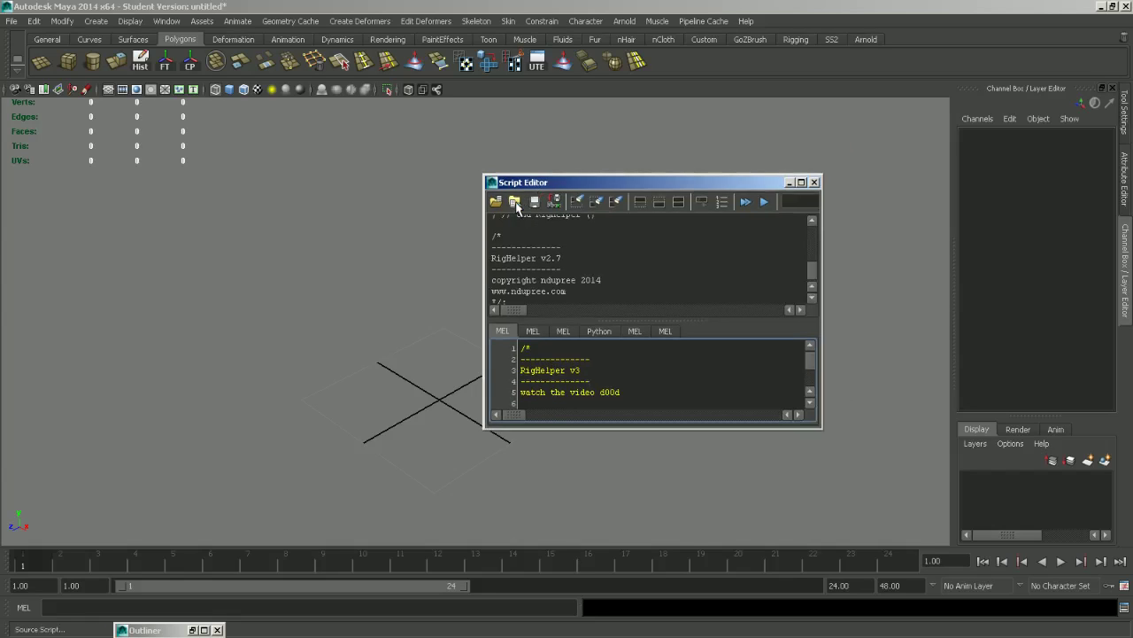
{"action": "left_click", "coordinate": [515, 202]}
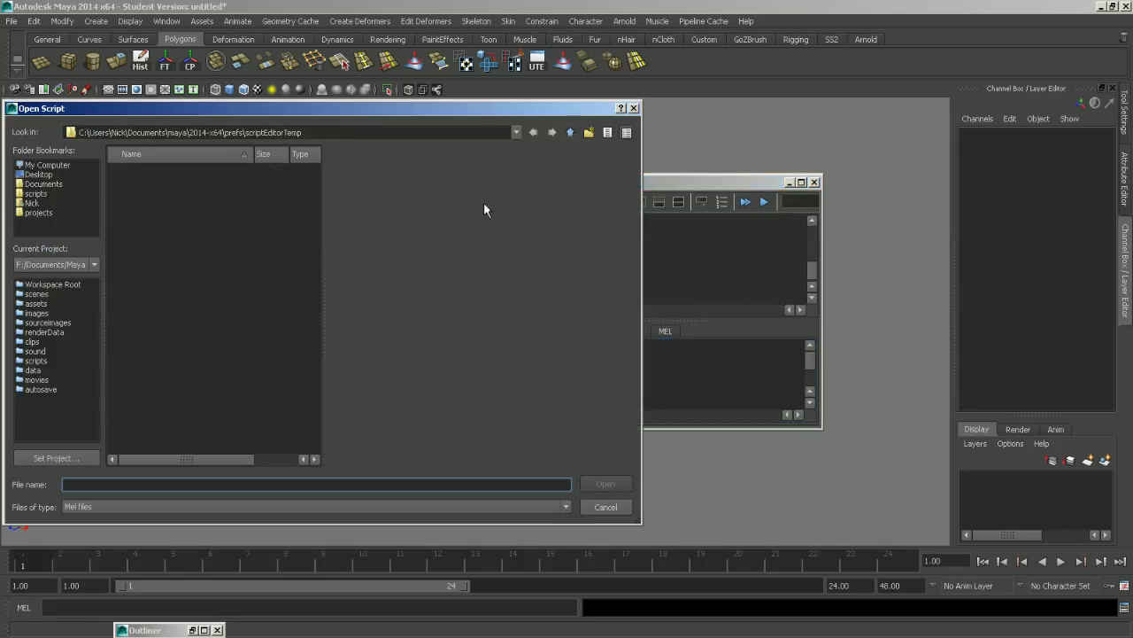
{"action": "left_click", "coordinate": [52, 195]}
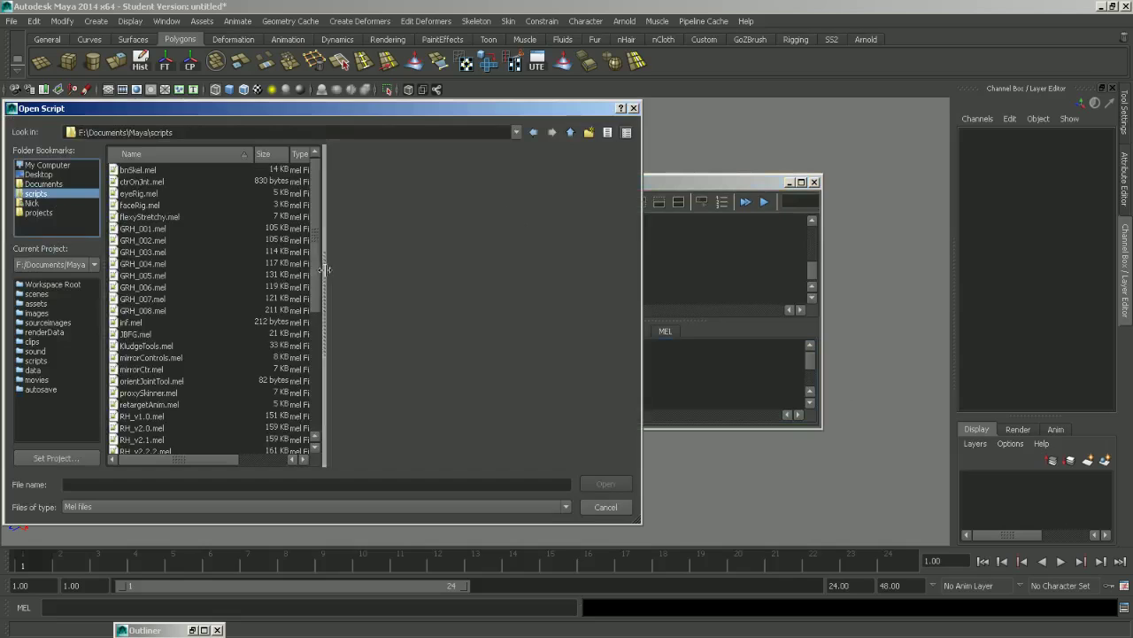
{"action": "scroll", "coordinate": [164, 408], "scroll_direction": "down", "scroll_amount": 5}
{"action": "double_click", "coordinate": [133, 405]}
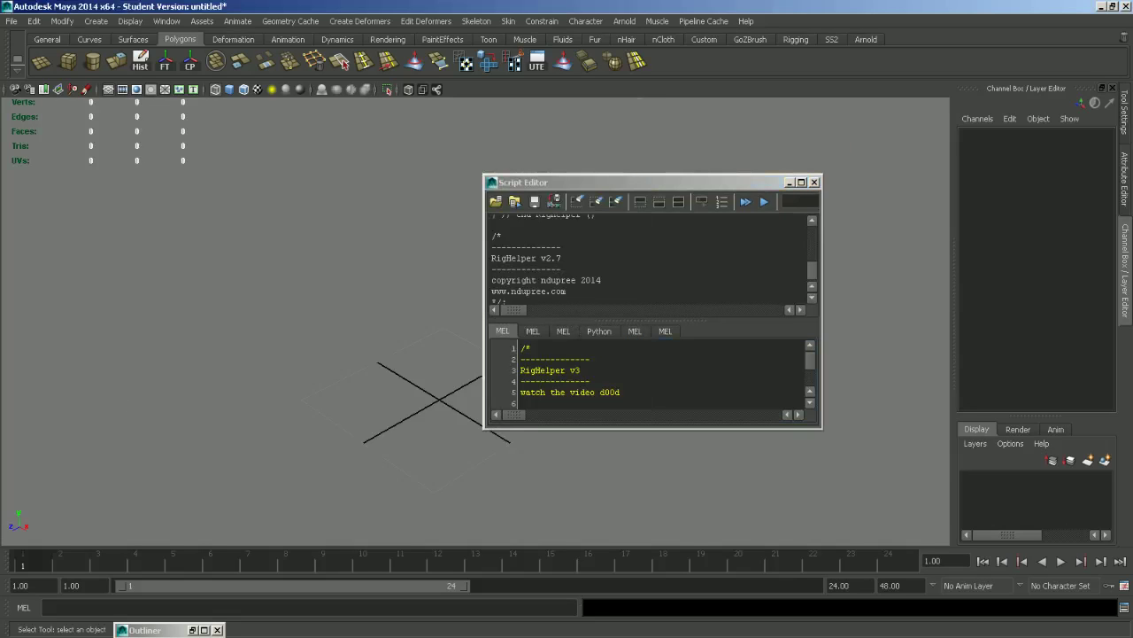
{"action": "left_click", "coordinate": [788, 182]}
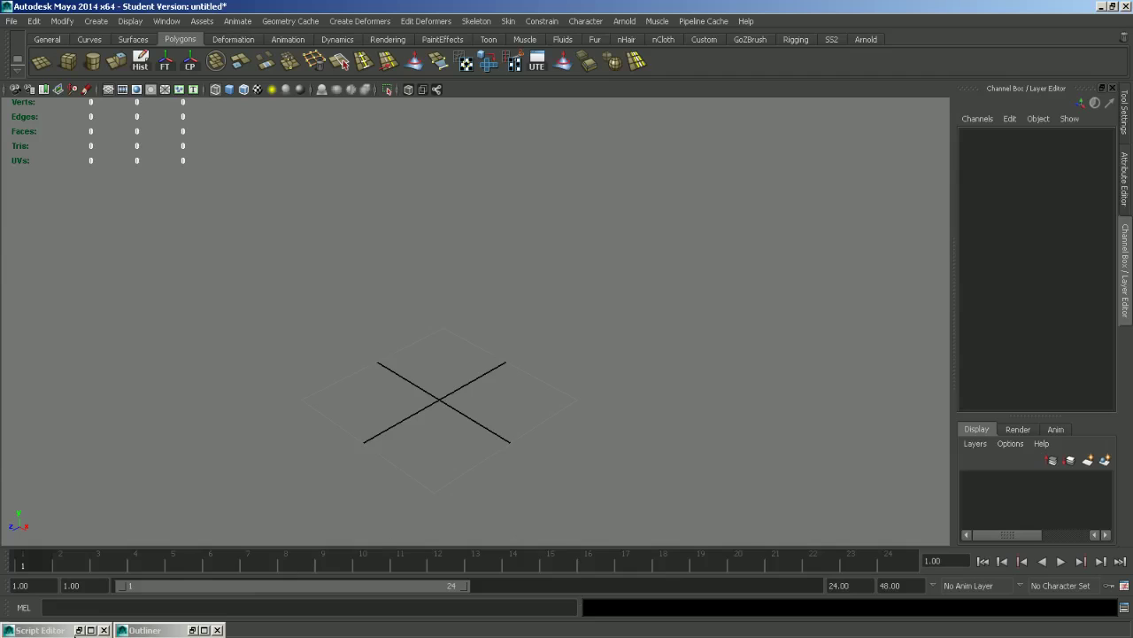
Step: Launch Rig Helper with the MEL command rigHelper and move its window clear of the grid
{"action": "left_click", "coordinate": [265, 608]}
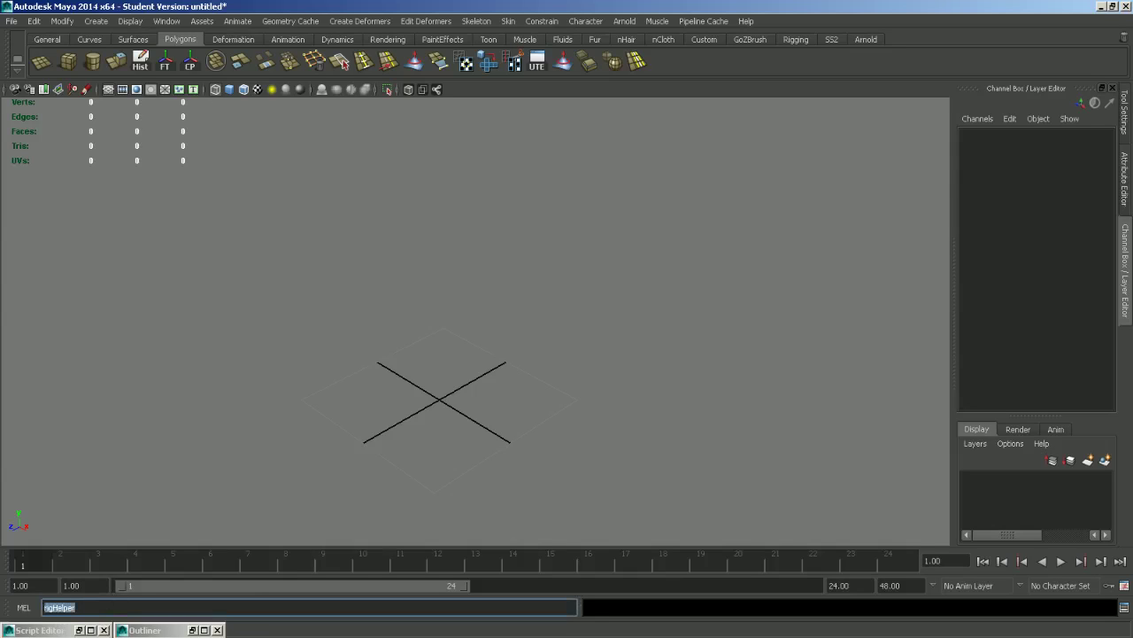
{"action": "type", "text": "rigHelper"}
{"action": "key", "text": "Return"}
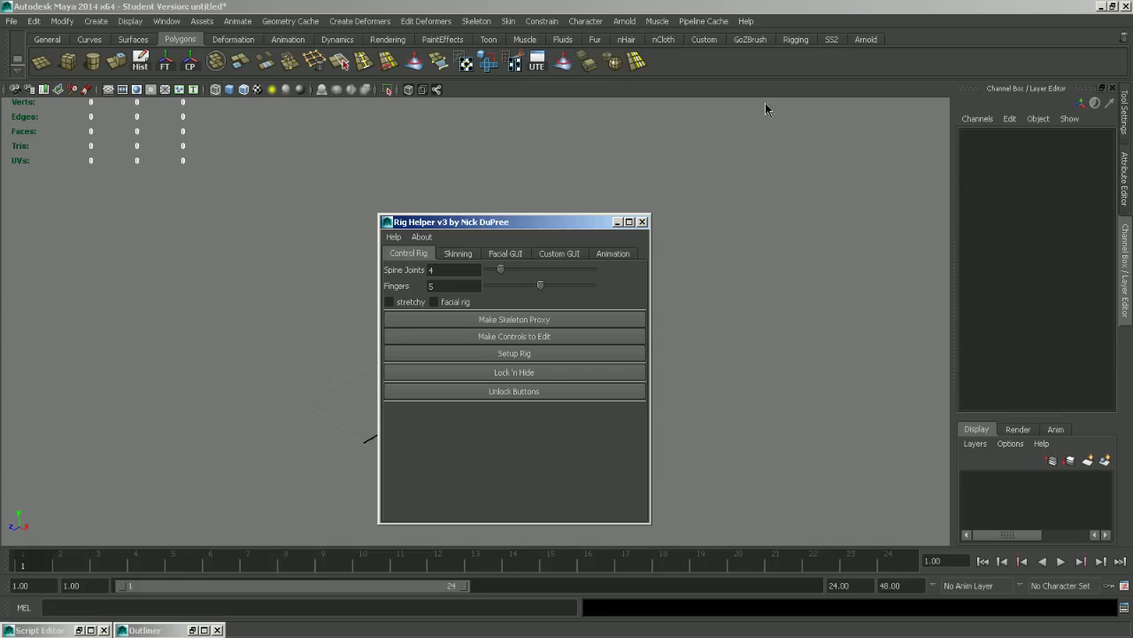
{"action": "left_click_drag", "start_coordinate": [766, 104], "coordinate": [759, 105]}
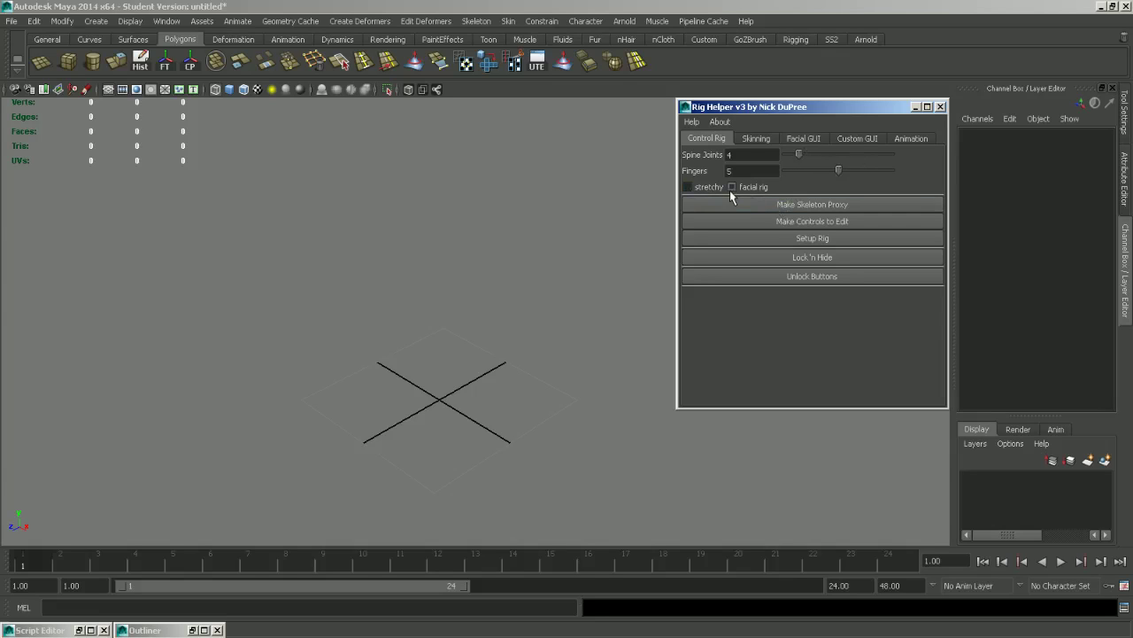
Step: Generate the skeleton proxy with 4 spine joints and 5 fingers
{"action": "left_click", "coordinate": [787, 203]}
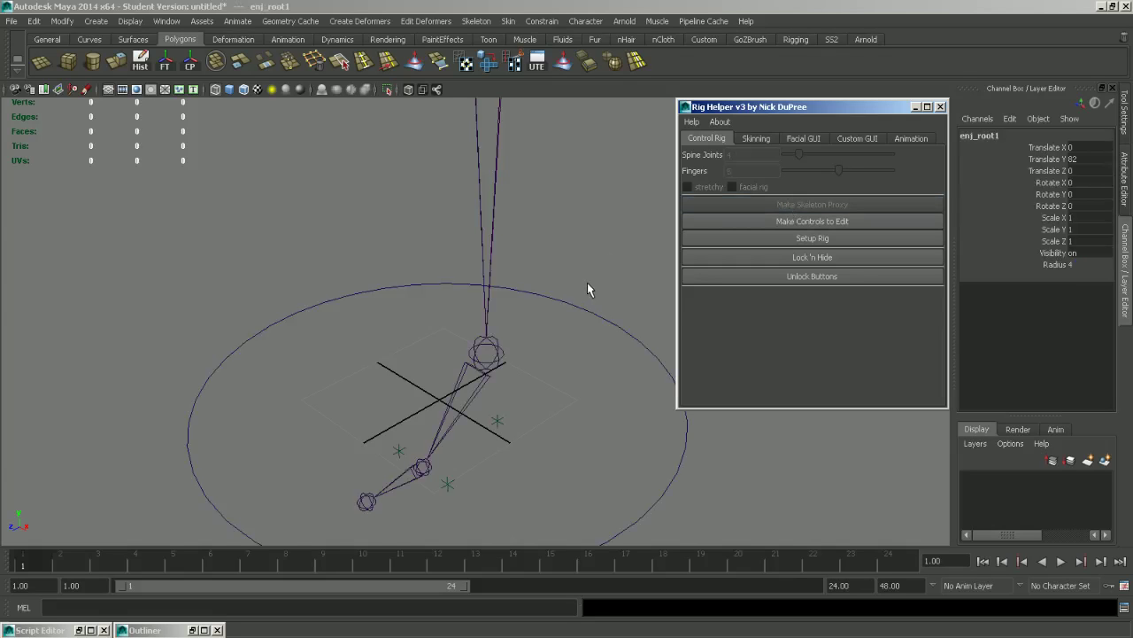
{"action": "left_click_drag", "start_coordinate": [588, 283], "coordinate": [631, 258], "text": "alt"}
{"action": "right_click_drag", "start_coordinate": [630, 258], "coordinate": [326, 174], "text": "alt"}
{"action": "middle_click_drag", "start_coordinate": [326, 175], "coordinate": [322, 403], "text": "alt"}
{"action": "right_click_drag", "start_coordinate": [322, 403], "coordinate": [348, 294], "text": "alt"}
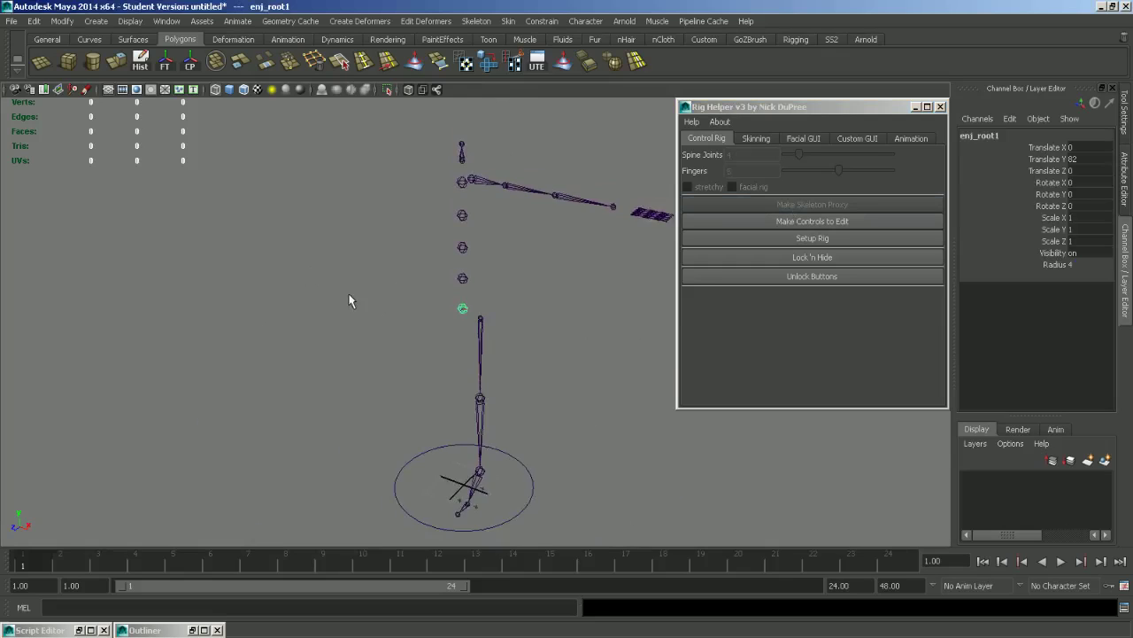
{"action": "left_click_drag", "start_coordinate": [348, 301], "coordinate": [466, 301], "text": "alt"}
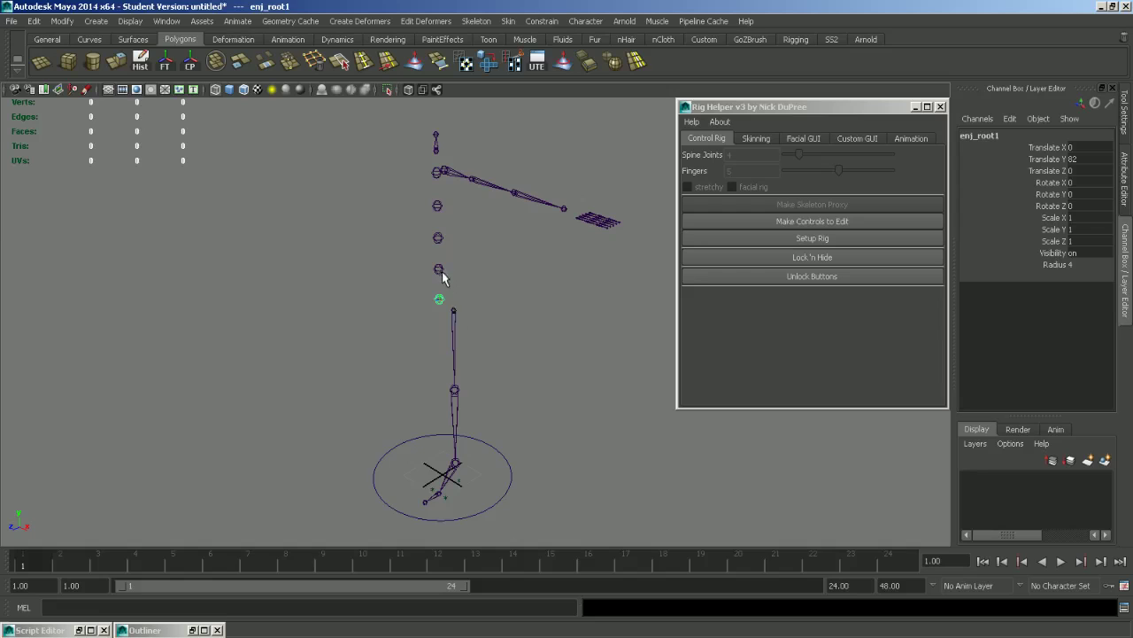
Step: Examine the proxy's spine, shoulder and elbow joints by selecting them one after another
{"action": "left_click", "coordinate": [438, 269]}
{"action": "left_click", "coordinate": [438, 237]}
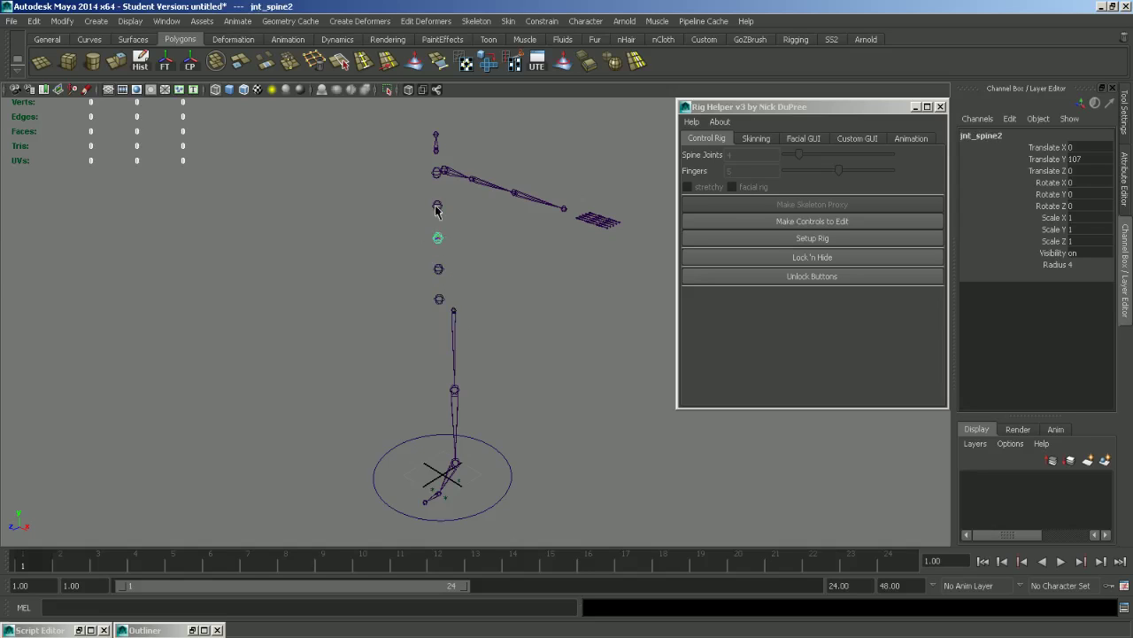
{"action": "left_click", "coordinate": [437, 205]}
{"action": "left_click", "coordinate": [437, 173]}
{"action": "left_click", "coordinate": [472, 181]}
{"action": "left_click", "coordinate": [481, 182]}
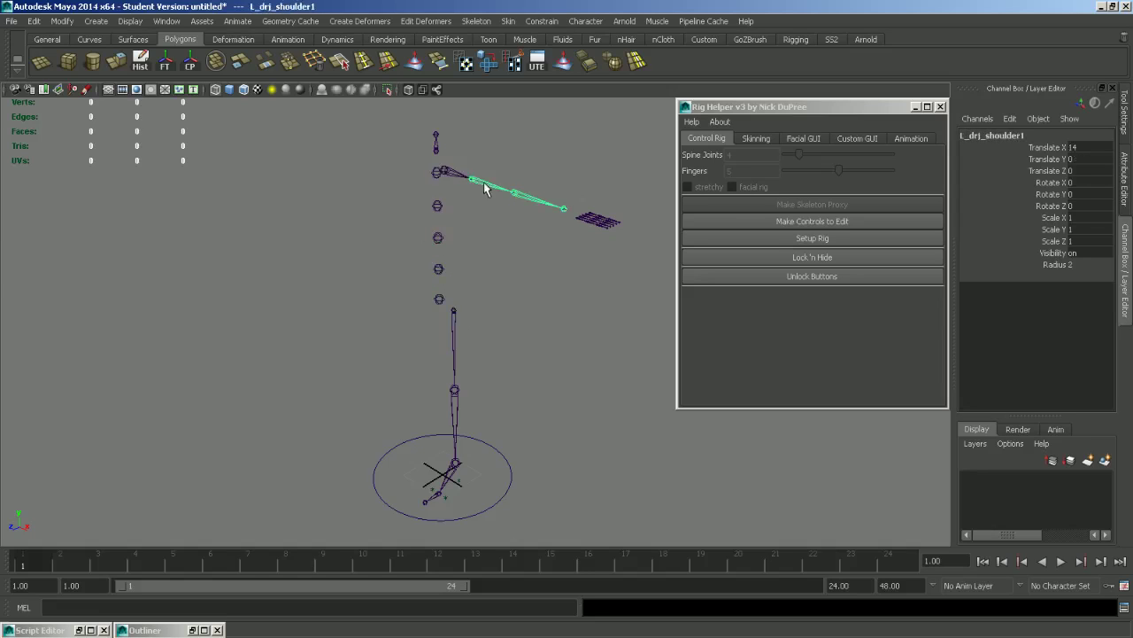
{"action": "left_click", "coordinate": [522, 197]}
Step: Examine the left hand's finger chains up close, selecting the rearmost finger's base joint with the Rotate tool active
{"action": "middle_click_drag", "start_coordinate": [522, 325], "coordinate": [474, 308], "text": "alt"}
{"action": "right_click_drag", "start_coordinate": [474, 308], "coordinate": [490, 329], "text": "alt"}
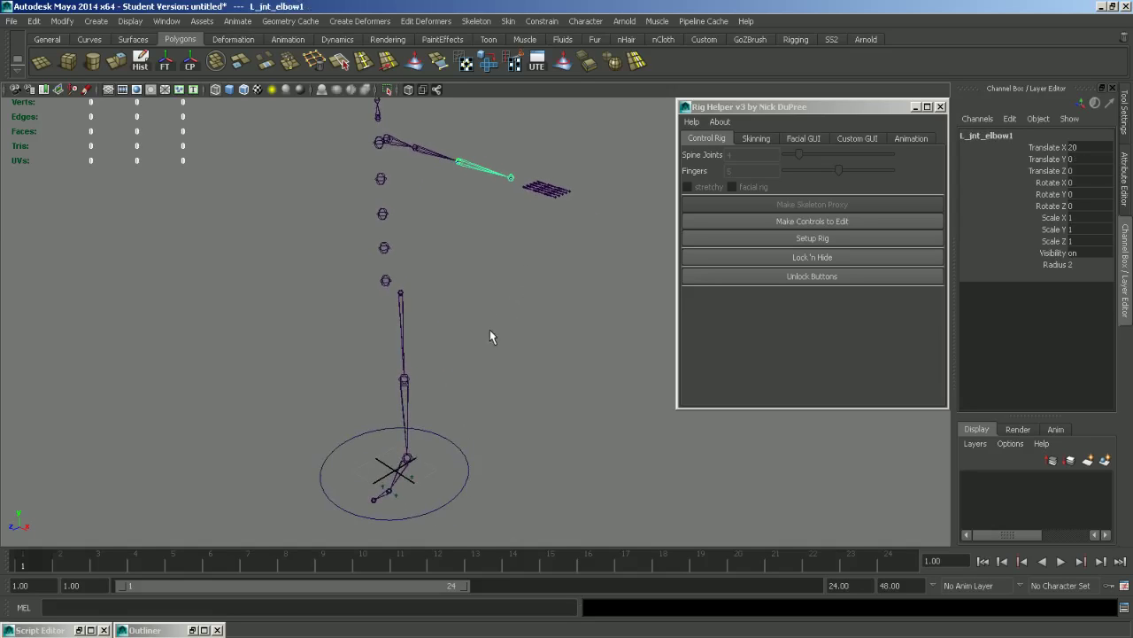
{"action": "left_click_drag", "start_coordinate": [490, 329], "coordinate": [443, 367], "text": "alt"}
{"action": "right_click_drag", "start_coordinate": [443, 367], "coordinate": [523, 442], "text": "alt"}
{"action": "left_click_drag", "start_coordinate": [486, 367], "coordinate": [493, 420], "text": "alt"}
{"action": "middle_click_drag", "start_coordinate": [493, 421], "coordinate": [456, 427], "text": "alt"}
{"action": "right_click_drag", "start_coordinate": [456, 428], "coordinate": [498, 443], "text": "alt"}
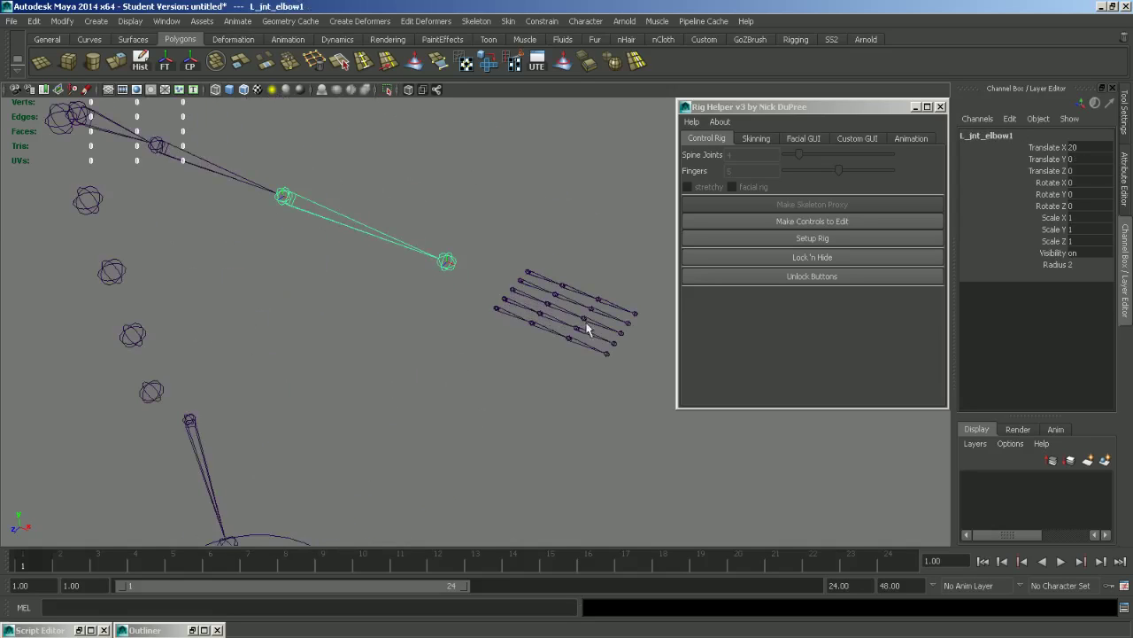
{"action": "left_click", "coordinate": [529, 272]}
{"action": "middle_click_drag", "start_coordinate": [496, 291], "coordinate": [449, 298], "text": "alt"}
{"action": "right_click_drag", "start_coordinate": [449, 299], "coordinate": [510, 325], "text": "alt"}
{"action": "key", "text": "e"}
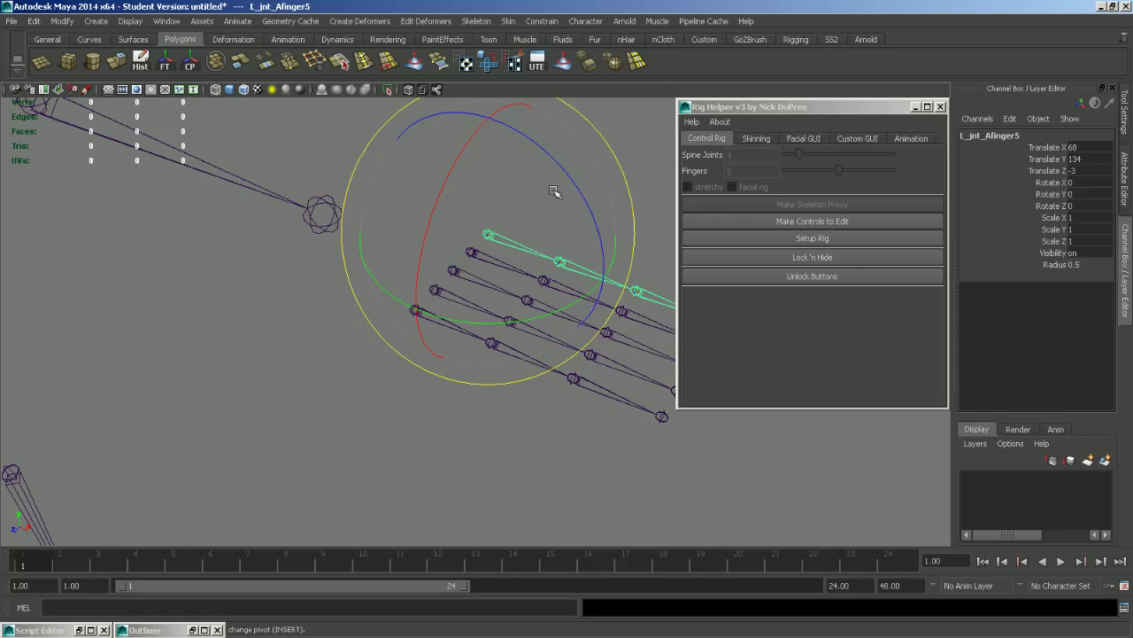
{"action": "left_click_drag", "start_coordinate": [579, 260], "coordinate": [856, 178], "text": "alt"}
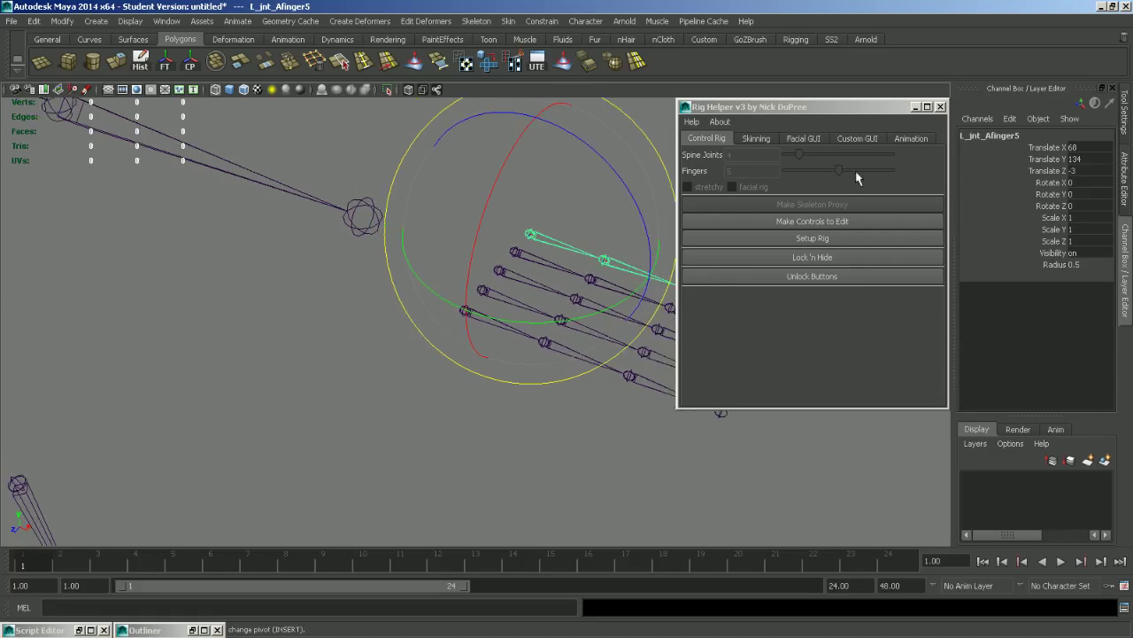
{"action": "left_click", "coordinate": [915, 107]}
{"action": "left_click_drag", "start_coordinate": [890, 119], "coordinate": [592, 327], "text": "alt"}
{"action": "right_click_drag", "start_coordinate": [567, 354], "coordinate": [515, 372], "text": "alt"}
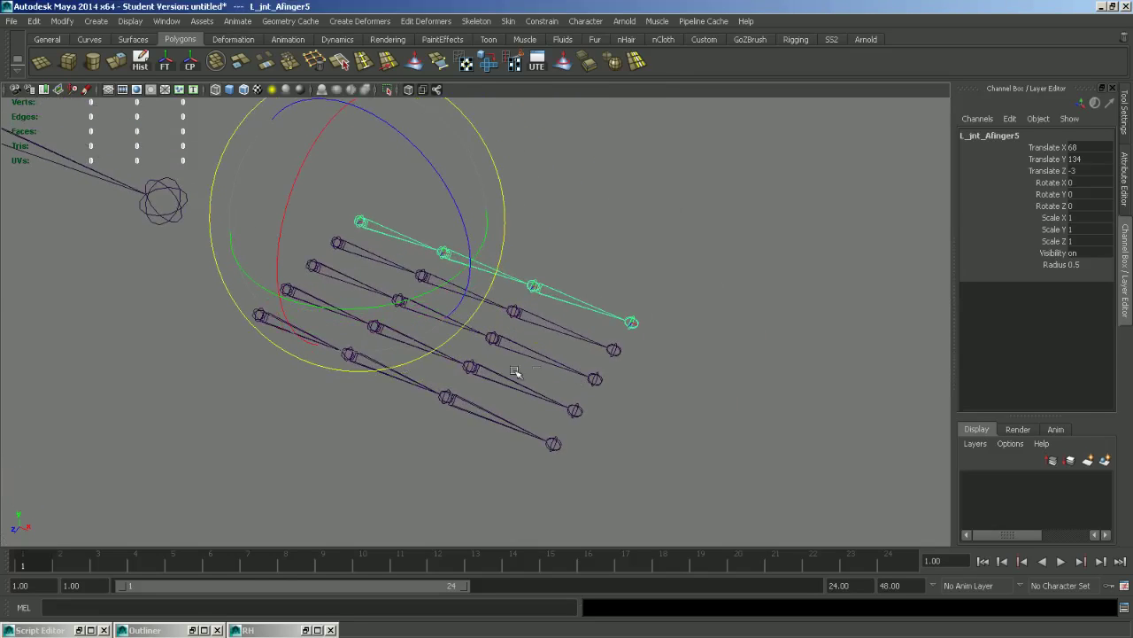
Step: Rotate the base joint of the left hand's frontmost finger, L_jnt_Afinger1, to about 63° around X
{"action": "left_click", "coordinate": [308, 339]}
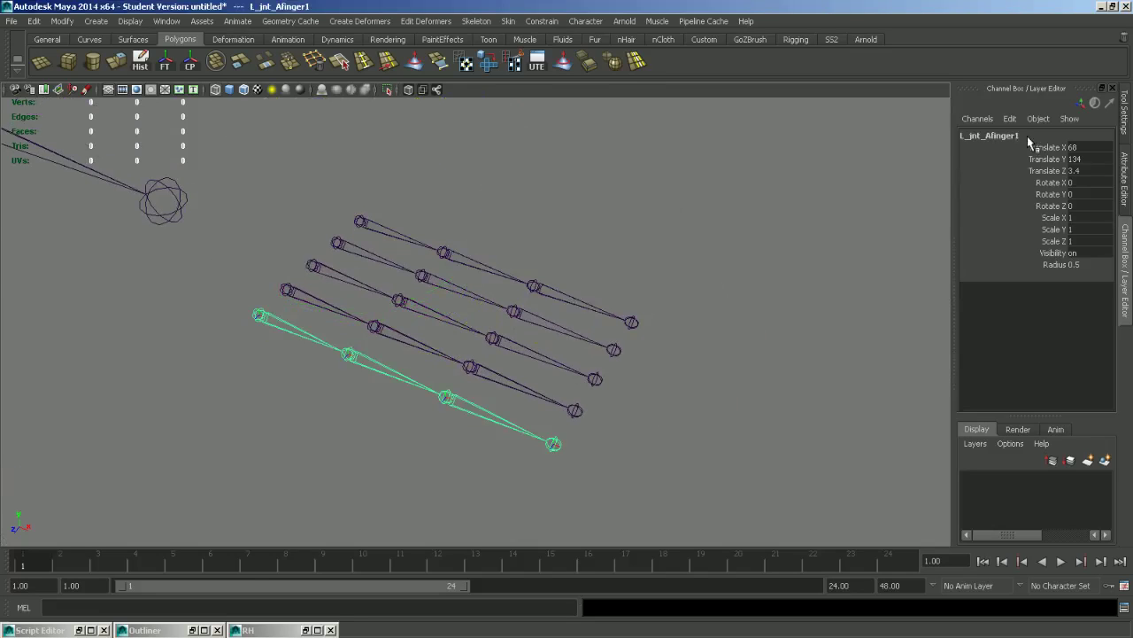
{"action": "middle_click_drag", "start_coordinate": [466, 354], "coordinate": [504, 327], "text": "alt"}
{"action": "key", "text": "w"}
{"action": "right_click_drag", "start_coordinate": [452, 314], "coordinate": [587, 370], "text": "alt"}
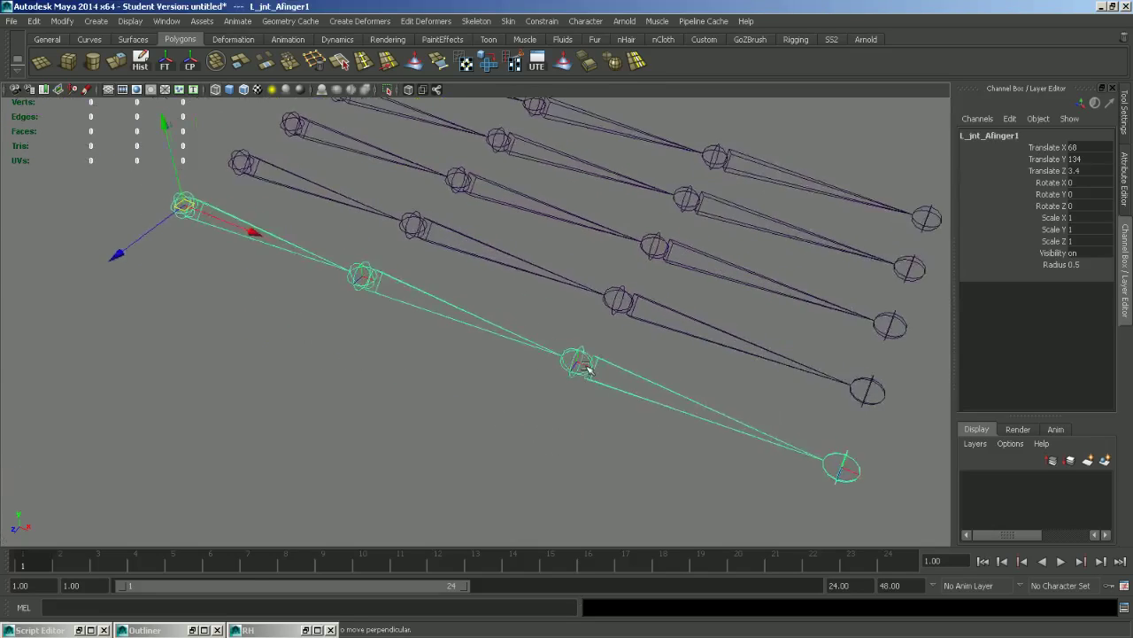
{"action": "left_click_drag", "start_coordinate": [587, 369], "coordinate": [331, 253], "text": "alt"}
{"action": "key", "text": "e"}
{"action": "left_click_drag", "start_coordinate": [469, 219], "coordinate": [503, 327], "text": "alt"}
{"action": "key", "text": "ctrl+z"}
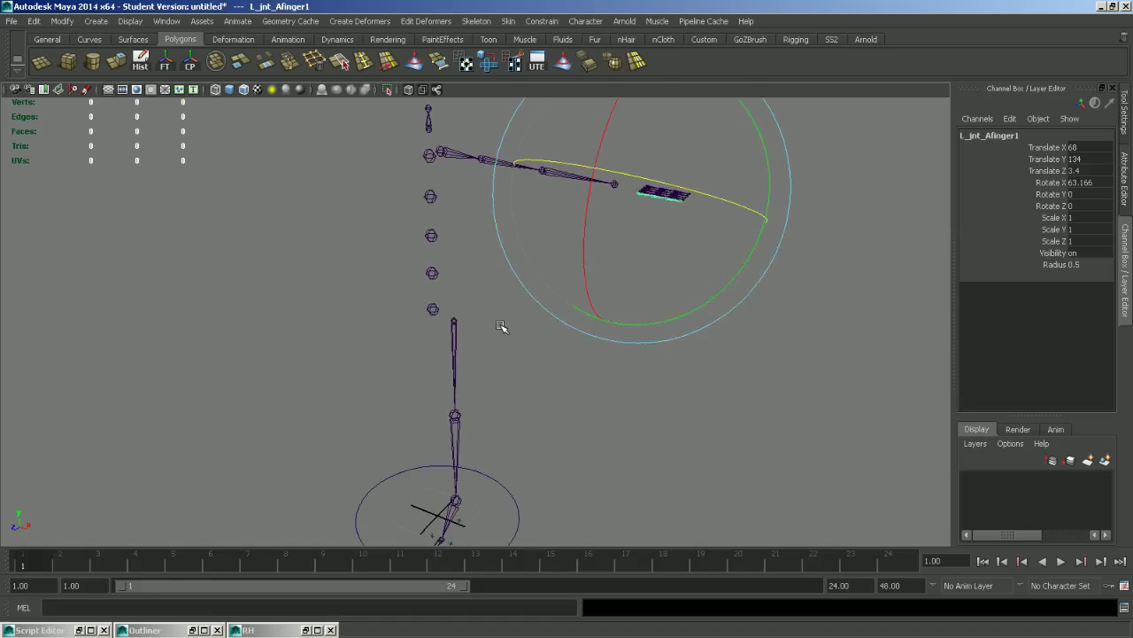
Step: Select the left bank locator beside the proxy's foot to inspect it
{"action": "left_click", "coordinate": [459, 522]}
{"action": "mouse_move", "coordinate": [459, 522]}
{"action": "left_mouse_down", "text": "alt"}
{"action": "mouse_move", "coordinate": [521, 454]}
{"action": "mouse_move", "coordinate": [507, 453]}
{"action": "left_mouse_up", "text": "alt"}
{"action": "left_click", "coordinate": [511, 405]}
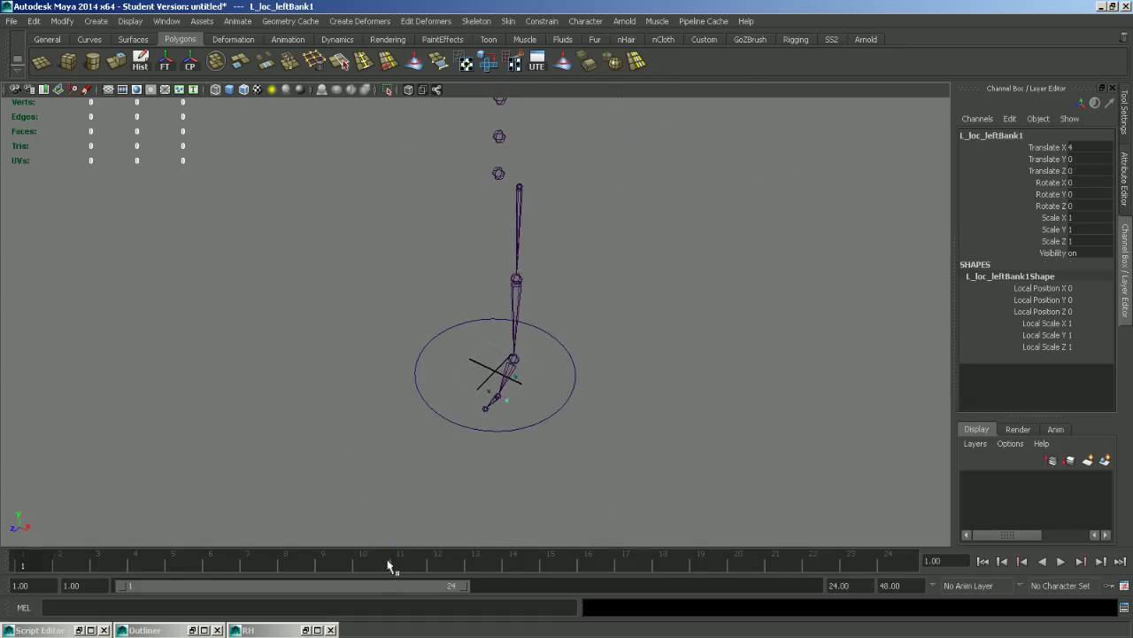
Step: Generate the editable rig controls from the skeleton proxy with Make Controls to Edit
{"action": "left_click", "coordinate": [306, 629]}
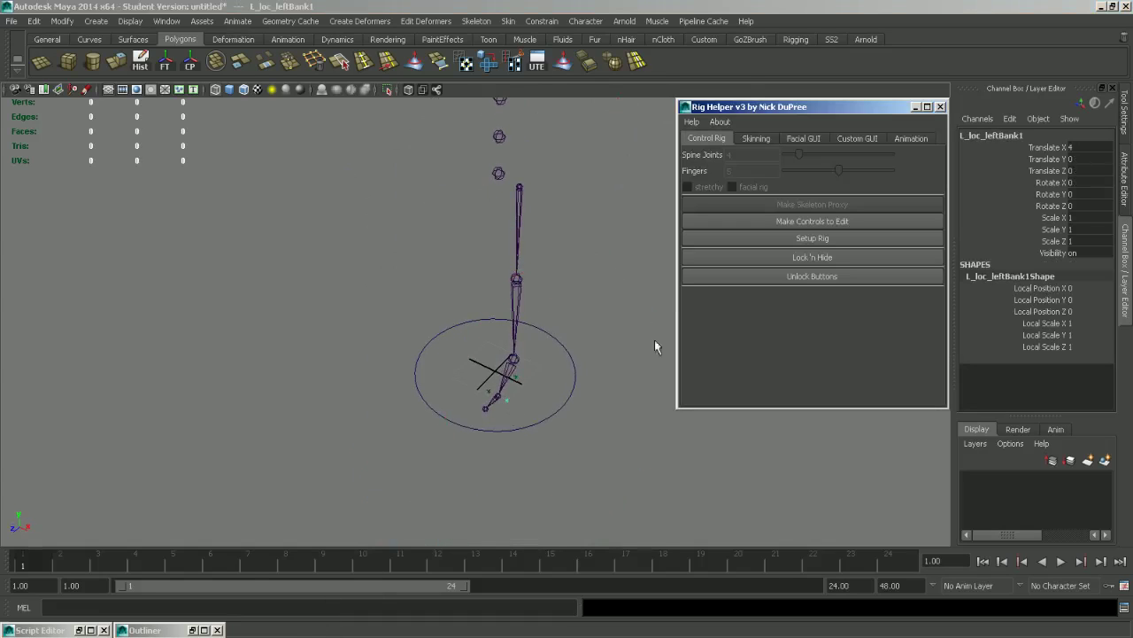
{"action": "left_click", "coordinate": [783, 227]}
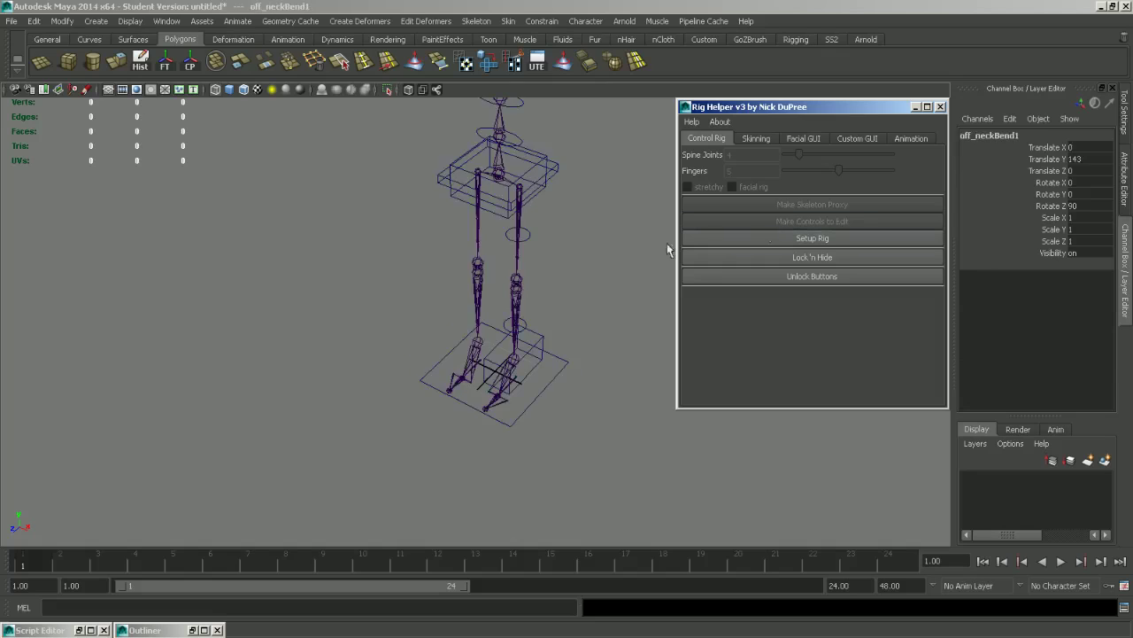
{"action": "scroll", "coordinate": [394, 451], "scroll_direction": "down", "scroll_amount": 3}
{"action": "left_click_drag", "start_coordinate": [395, 451], "coordinate": [395, 335], "text": "alt"}
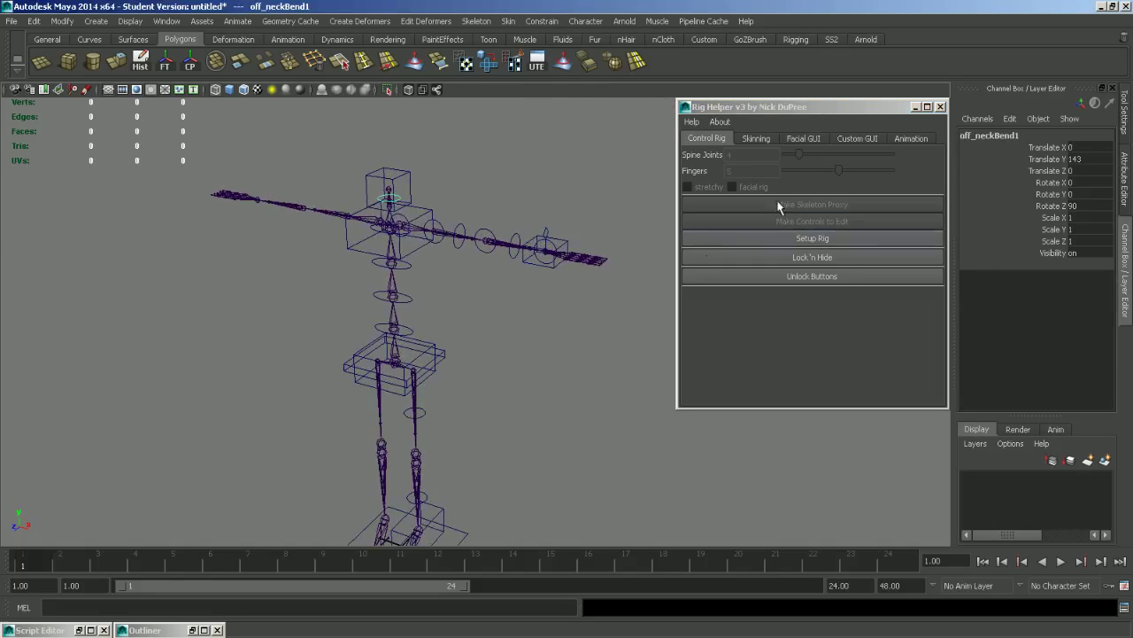
Step: Minimise Rig Helper and select all control vertices of the left arm IK box control
{"action": "left_click", "coordinate": [915, 106]}
{"action": "middle_click_drag", "start_coordinate": [640, 306], "coordinate": [622, 339], "text": "alt"}
{"action": "scroll", "coordinate": [569, 353], "scroll_direction": "up", "scroll_amount": 2}
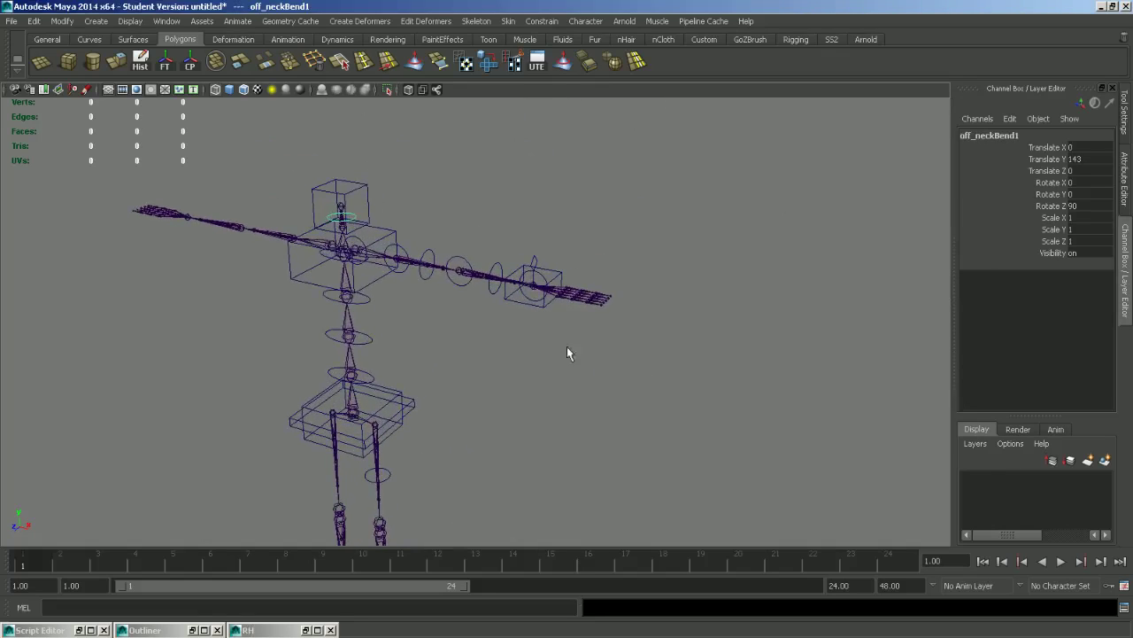
{"action": "left_click", "coordinate": [526, 307]}
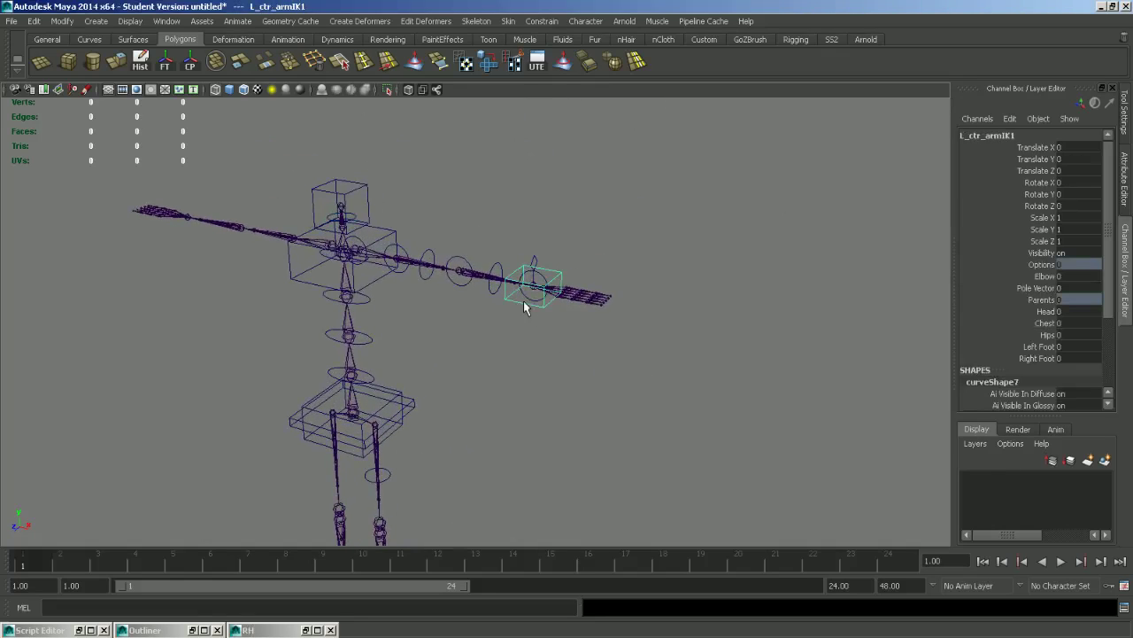
{"action": "right_click_drag", "start_coordinate": [519, 308], "coordinate": [501, 295]}
{"action": "left_click_drag", "start_coordinate": [485, 234], "coordinate": [588, 350]}
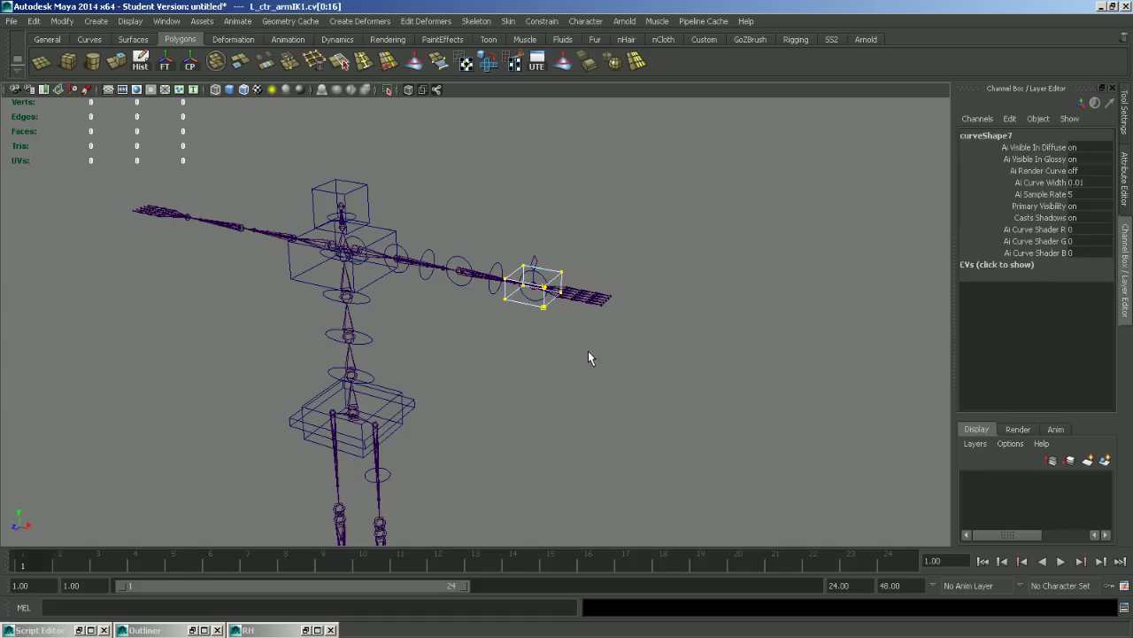
Step: Select only the lower front corner vertices of the left arm IK box, and clear the selection
{"action": "middle_click_drag", "start_coordinate": [588, 351], "coordinate": [573, 385], "text": "alt"}
{"action": "right_click_drag", "start_coordinate": [573, 386], "coordinate": [757, 422], "text": "alt"}
{"action": "middle_click_drag", "start_coordinate": [757, 421], "coordinate": [553, 389], "text": "alt"}
{"action": "left_click", "coordinate": [549, 354]}
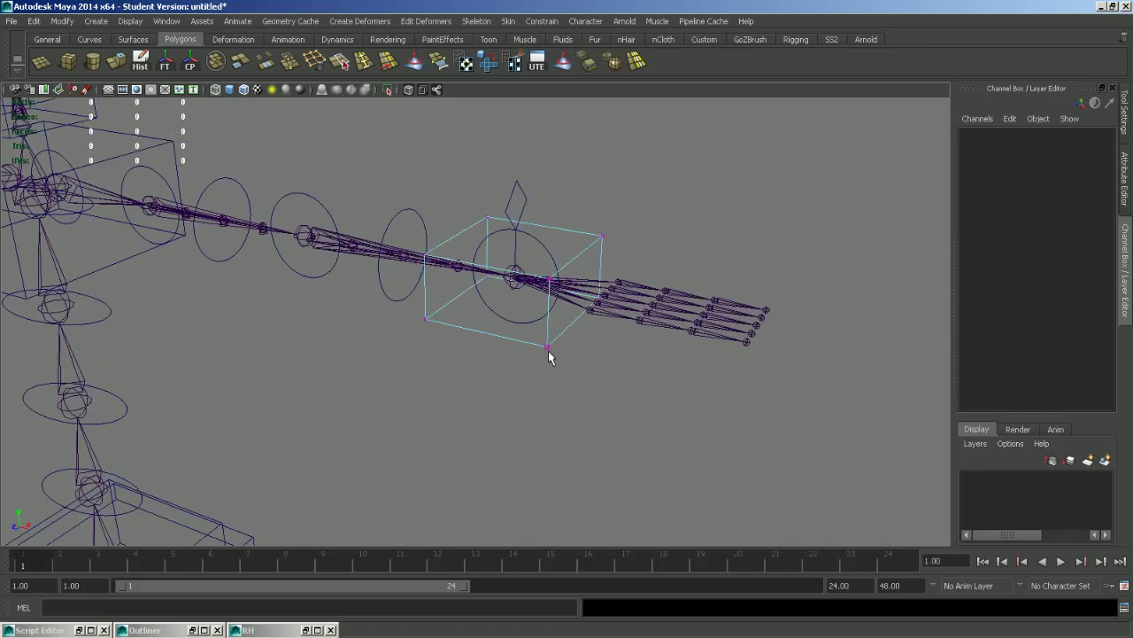
{"action": "left_click_drag", "start_coordinate": [516, 324], "coordinate": [558, 368]}
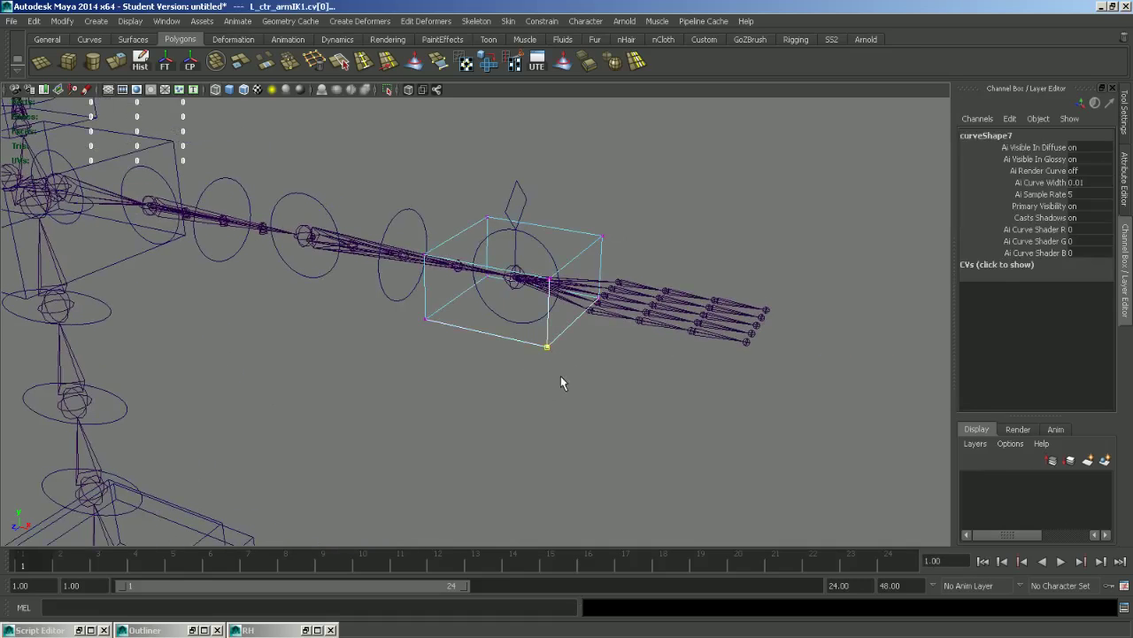
{"action": "left_click", "coordinate": [557, 367]}
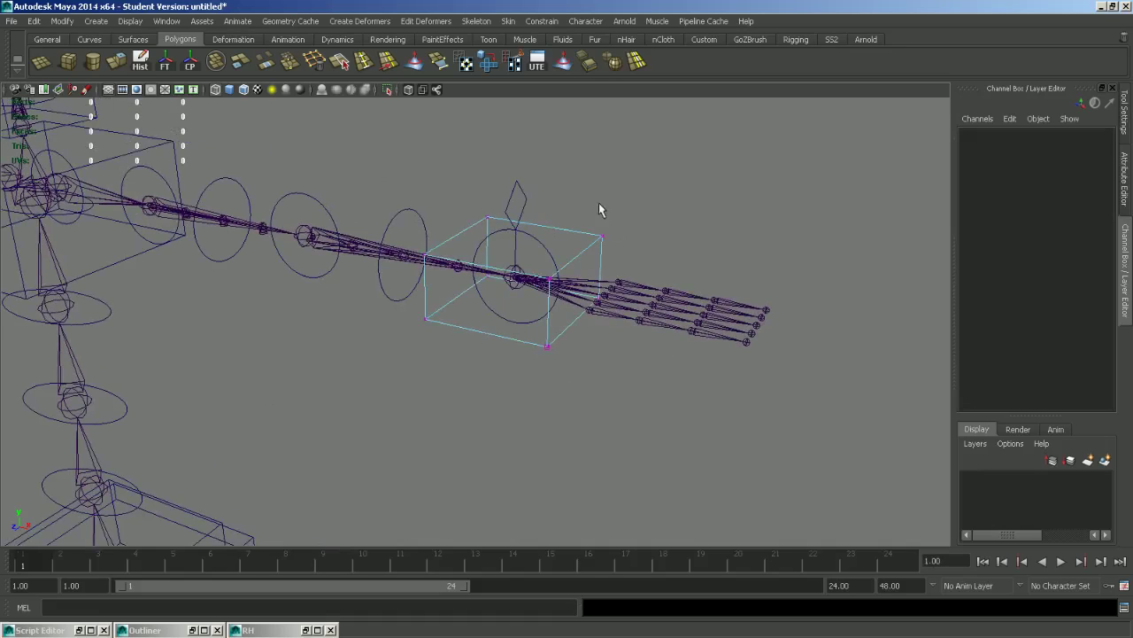
Step: Enlarge the left arm IK box by scaling all its control vertices uniformly, and return to object mode
{"action": "left_click_drag", "start_coordinate": [350, 147], "coordinate": [665, 420]}
{"action": "key", "text": "r"}
{"action": "middle_click_drag", "start_coordinate": [654, 422], "coordinate": [682, 434]}
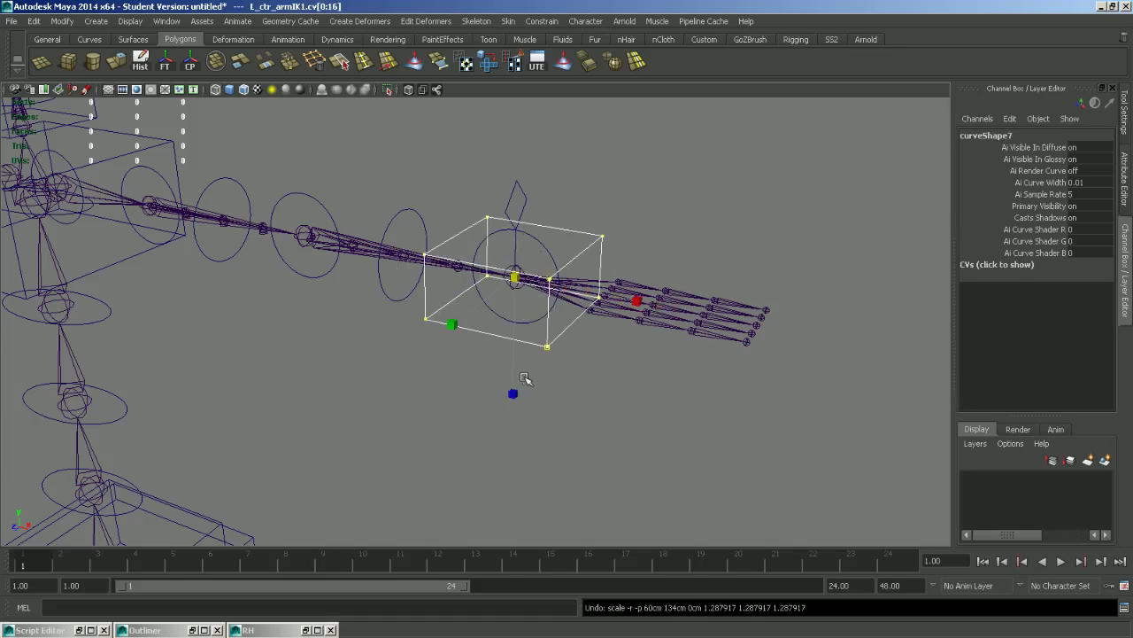
{"action": "middle_click_drag", "start_coordinate": [526, 384], "coordinate": [567, 402]}
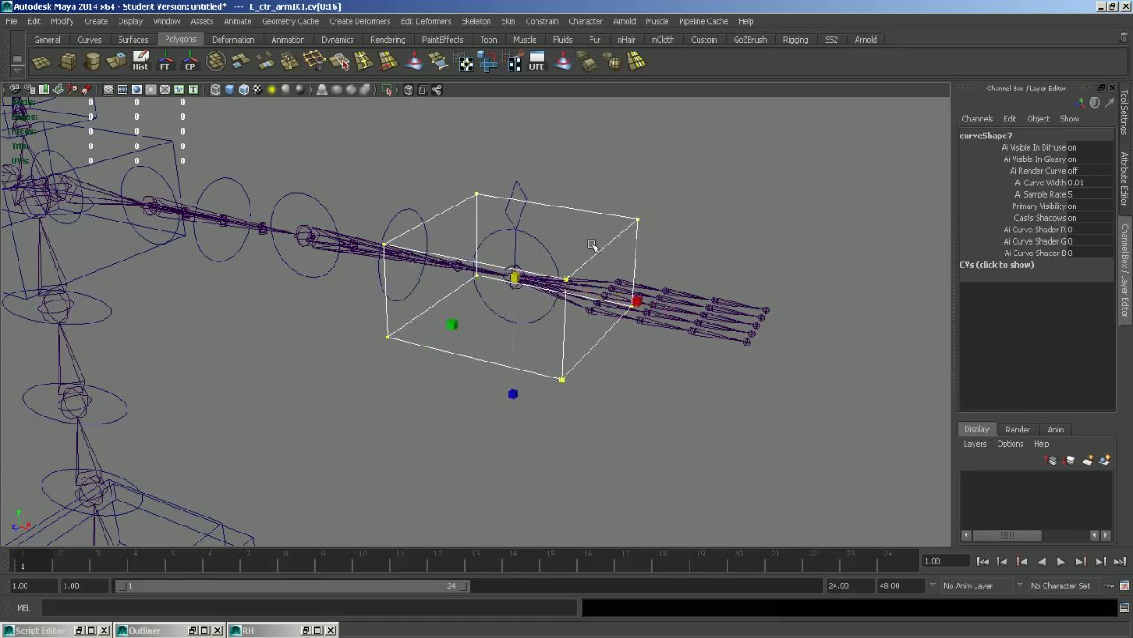
{"action": "key", "text": "F8"}
Step: Try scaling the left arm IK control as a whole object, and undo it
{"action": "middle_click_drag", "start_coordinate": [582, 425], "coordinate": [566, 406]}
{"action": "key", "text": "ctrl+z"}
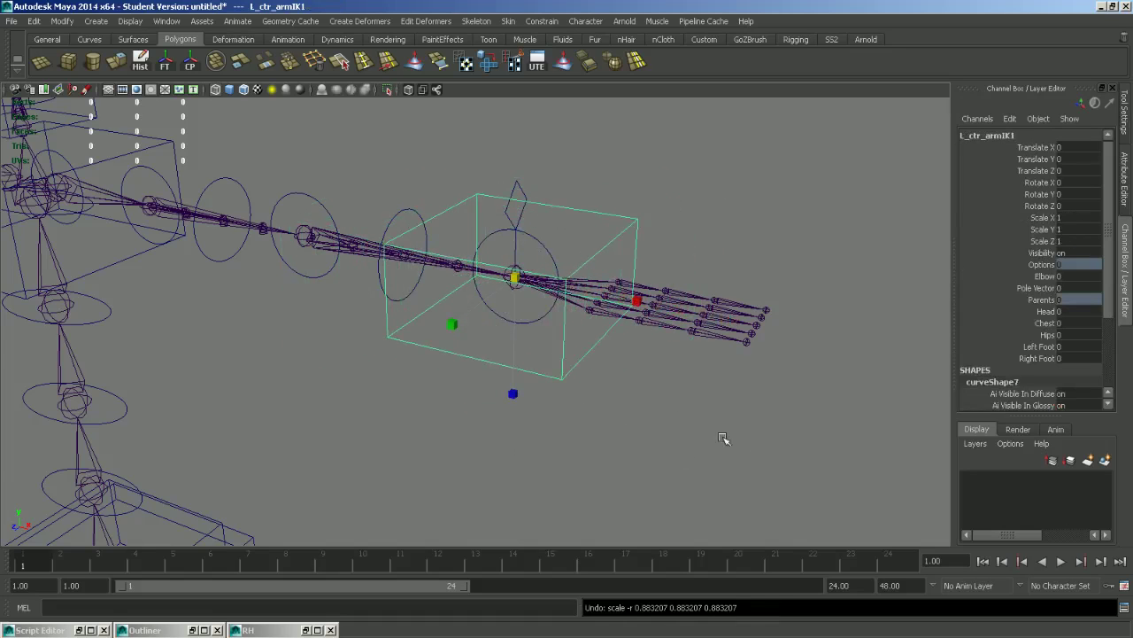
Step: Restore Rig Helper and run Setup Rig on the edited controls
{"action": "right_click_drag", "start_coordinate": [724, 439], "coordinate": [536, 392], "text": "alt"}
{"action": "left_click_drag", "start_coordinate": [537, 393], "coordinate": [496, 349], "text": "alt"}
{"action": "left_click_drag", "start_coordinate": [538, 494], "coordinate": [484, 483], "text": "alt"}
{"action": "left_click", "coordinate": [307, 629]}
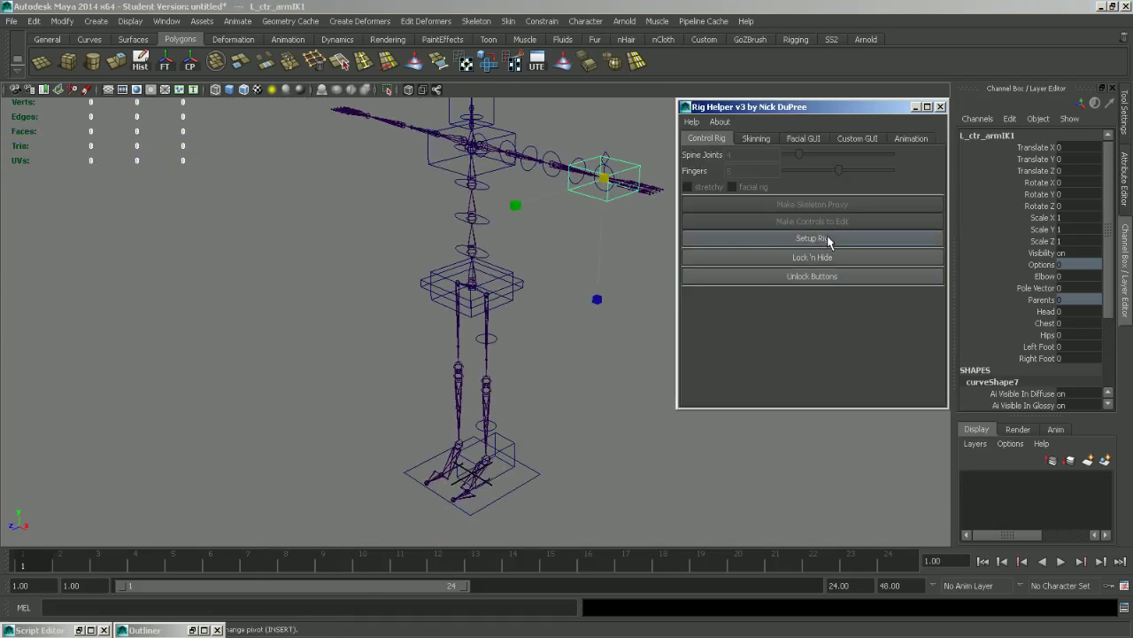
{"action": "left_click", "coordinate": [828, 239]}
{"action": "left_click_drag", "start_coordinate": [577, 472], "coordinate": [509, 484], "text": "alt"}
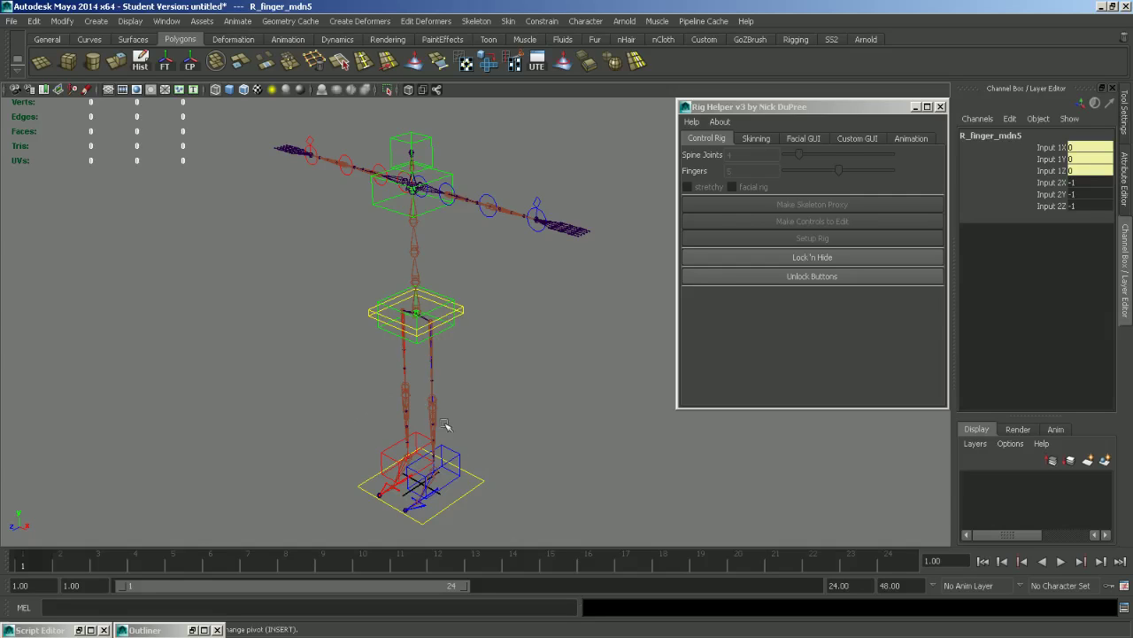
Step: Try moving the left leg IK control to test the rig, and undo the move
{"action": "left_click", "coordinate": [457, 458]}
{"action": "left_click_drag", "start_coordinate": [458, 458], "coordinate": [472, 485], "text": "alt"}
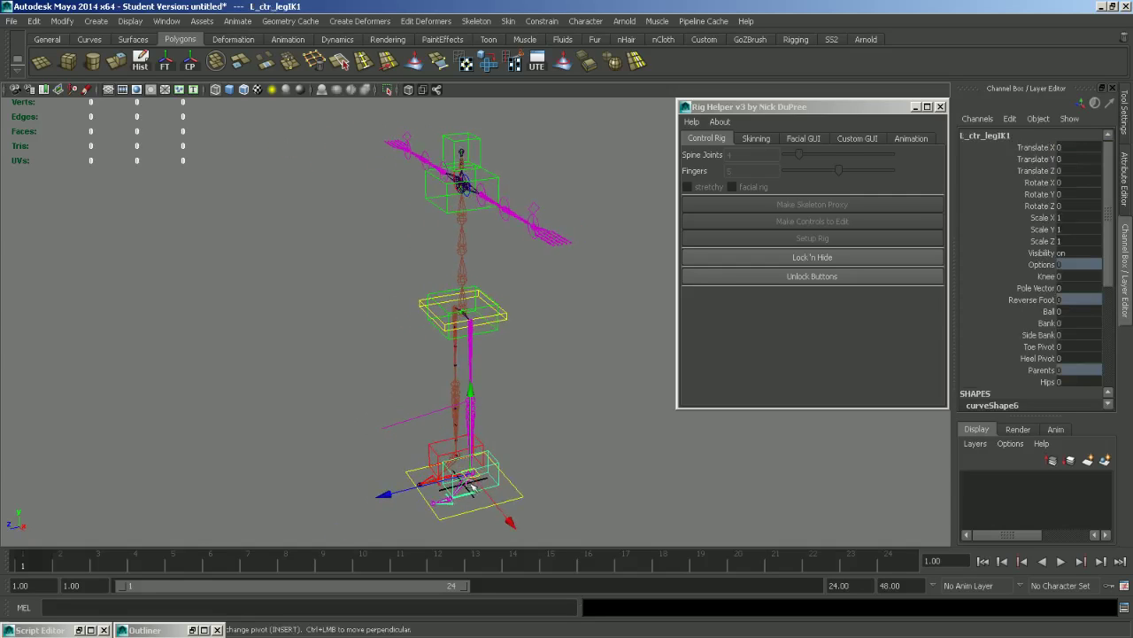
{"action": "left_click", "coordinate": [510, 522], "text": "ctrl"}
{"action": "left_click_drag", "start_coordinate": [554, 506], "coordinate": [581, 507], "text": "alt"}
{"action": "mouse_move", "coordinate": [581, 507]}
{"action": "middle_mouse_down"}
{"action": "mouse_move", "coordinate": [580, 445]}
{"action": "mouse_move", "coordinate": [478, 454]}
{"action": "mouse_move", "coordinate": [584, 478]}
{"action": "mouse_move", "coordinate": [559, 453]}
{"action": "mouse_move", "coordinate": [579, 493]}
{"action": "middle_mouse_up"}
{"action": "key", "text": "ctrl+z"}
Step: Run Lock 'n Hide on the rig, and select the root control at the hips
{"action": "left_click_drag", "start_coordinate": [578, 493], "coordinate": [631, 462], "text": "alt"}
{"action": "left_click", "coordinate": [827, 257]}
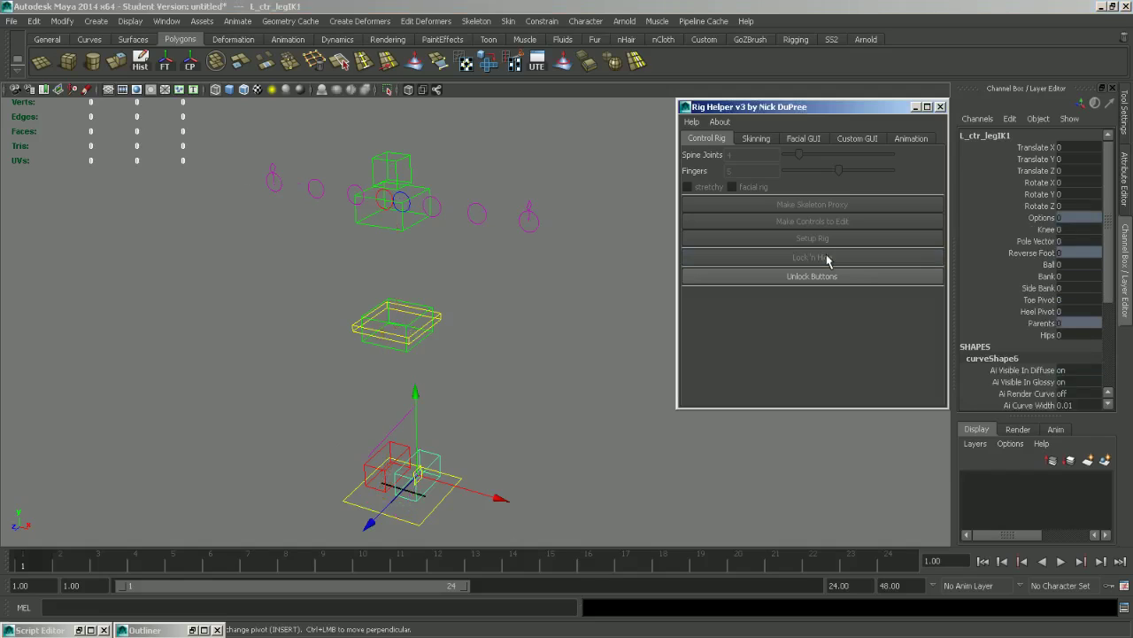
{"action": "left_click", "coordinate": [443, 316]}
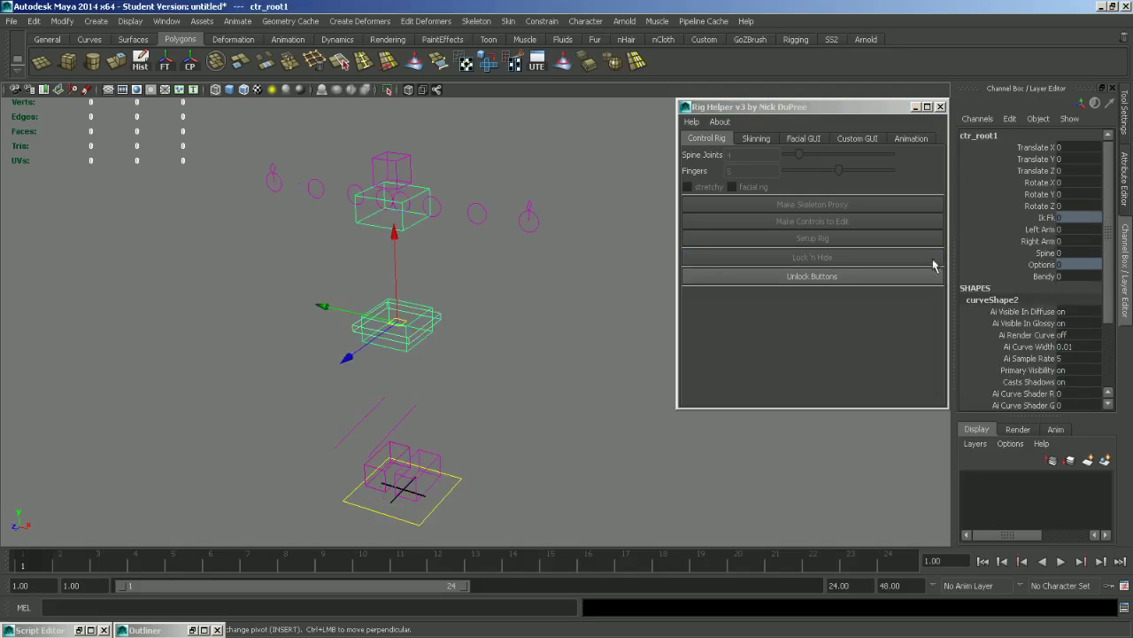
{"action": "right_click_drag", "start_coordinate": [546, 360], "coordinate": [578, 398], "text": "alt"}
{"action": "middle_click_drag", "start_coordinate": [545, 414], "coordinate": [576, 396], "text": "alt"}
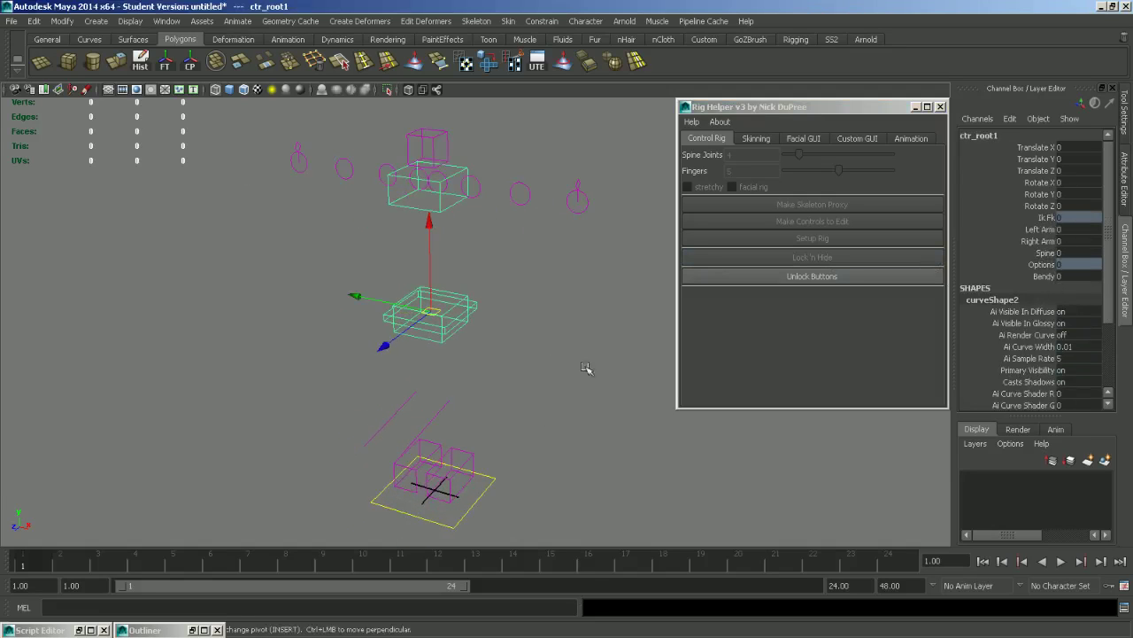
Step: Make a bound skeleton with prefix b_, three twist joints each for upper arm and forearm, one for the thigh, and none for neck and shin
{"action": "left_click", "coordinate": [758, 142]}
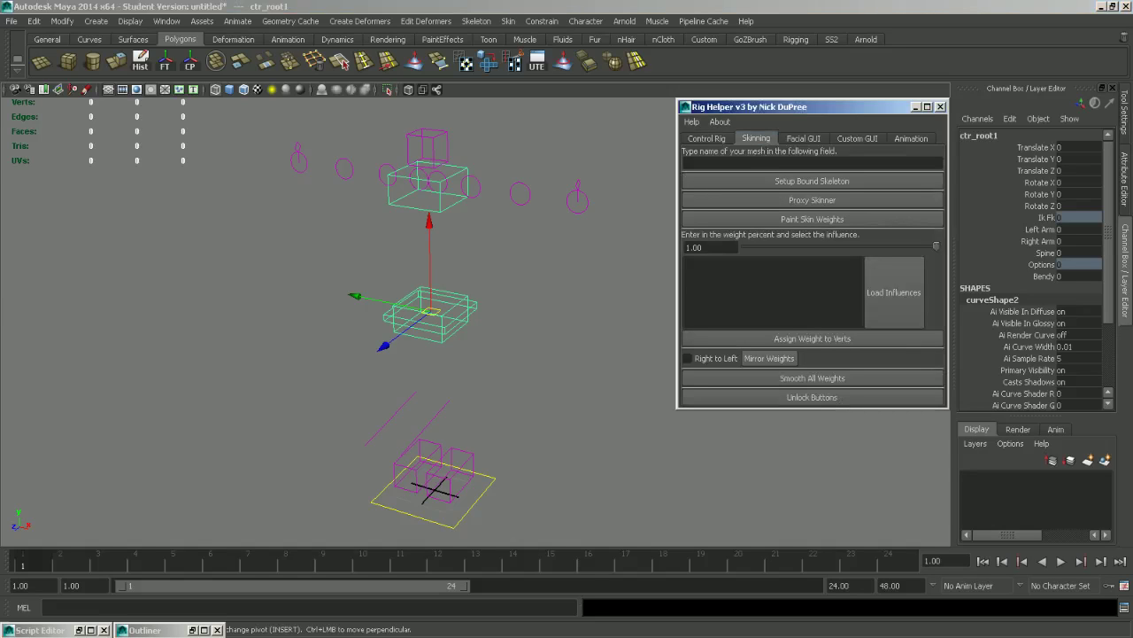
{"action": "left_click", "coordinate": [765, 163]}
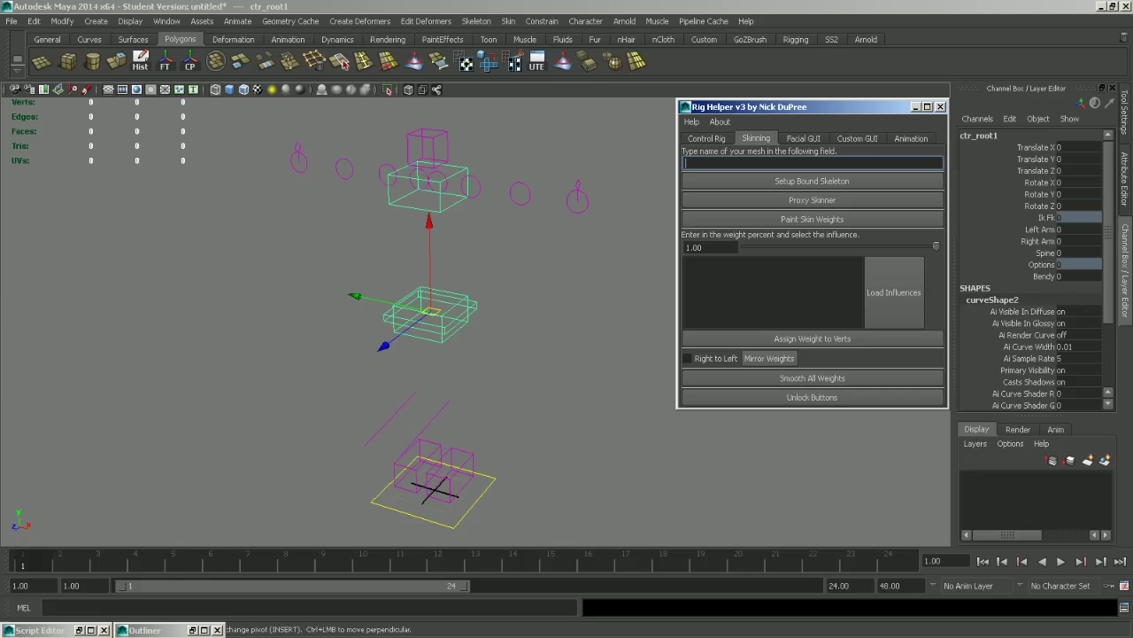
{"action": "left_click", "coordinate": [812, 181]}
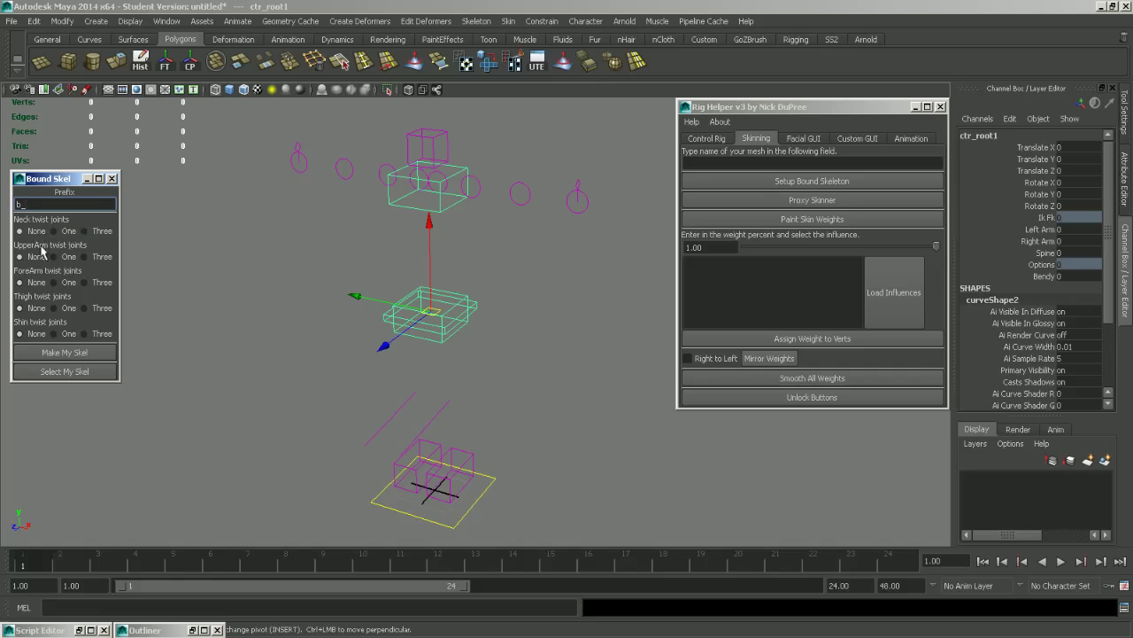
{"action": "left_click", "coordinate": [100, 257]}
{"action": "left_click", "coordinate": [54, 308]}
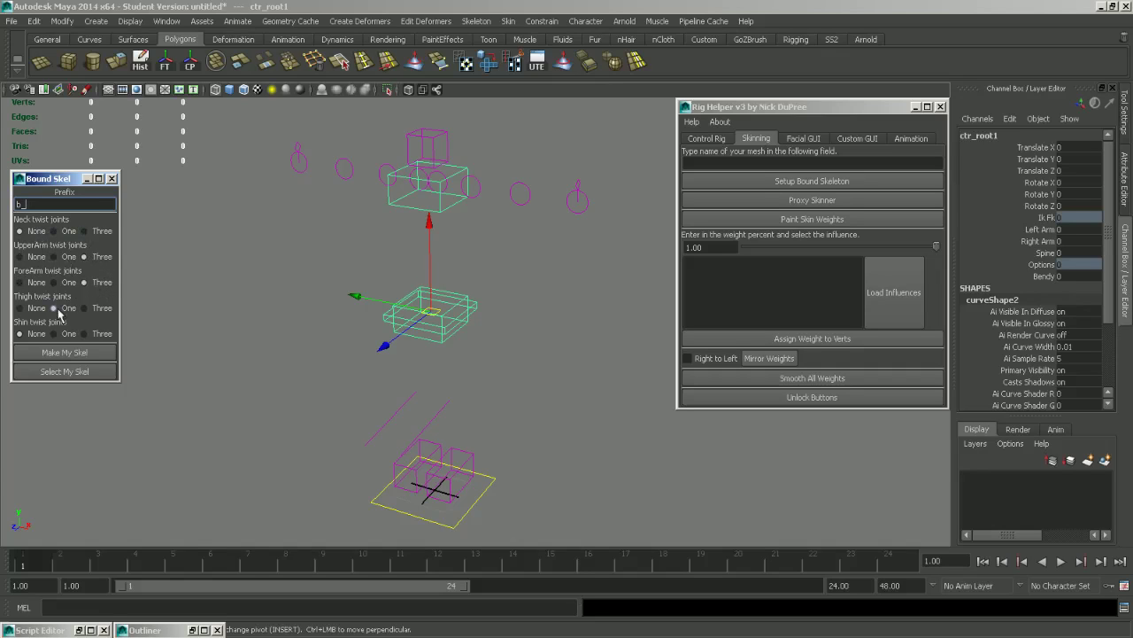
{"action": "left_click", "coordinate": [51, 353]}
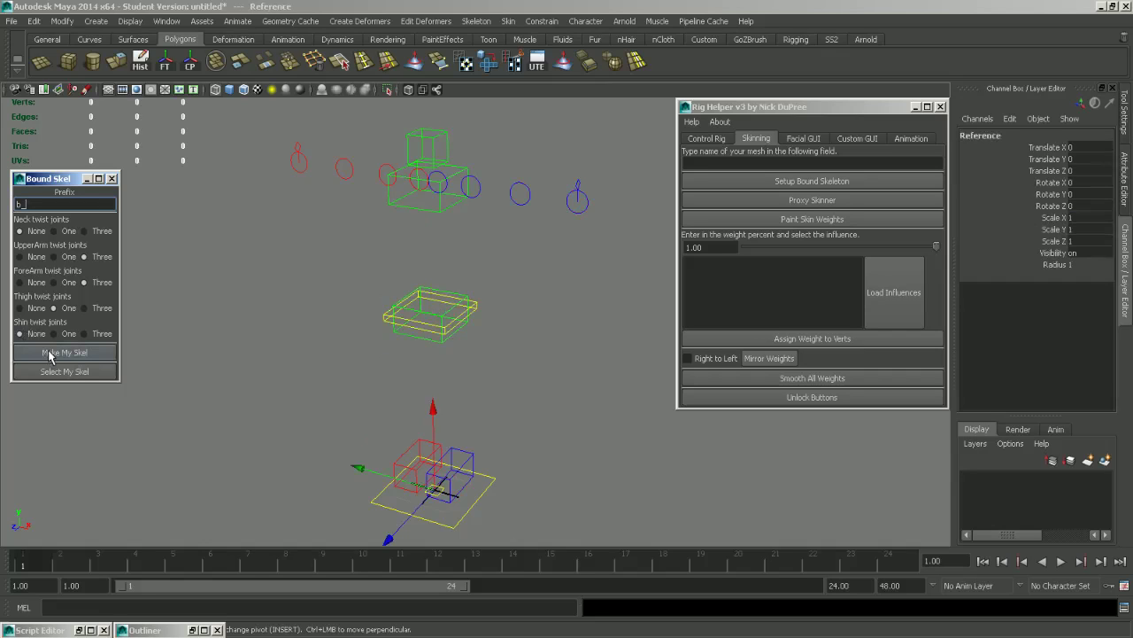
Step: Restore the Outliner, expand the full Reference joint hierarchy to examine it, and collapse it again
{"action": "left_click", "coordinate": [191, 630]}
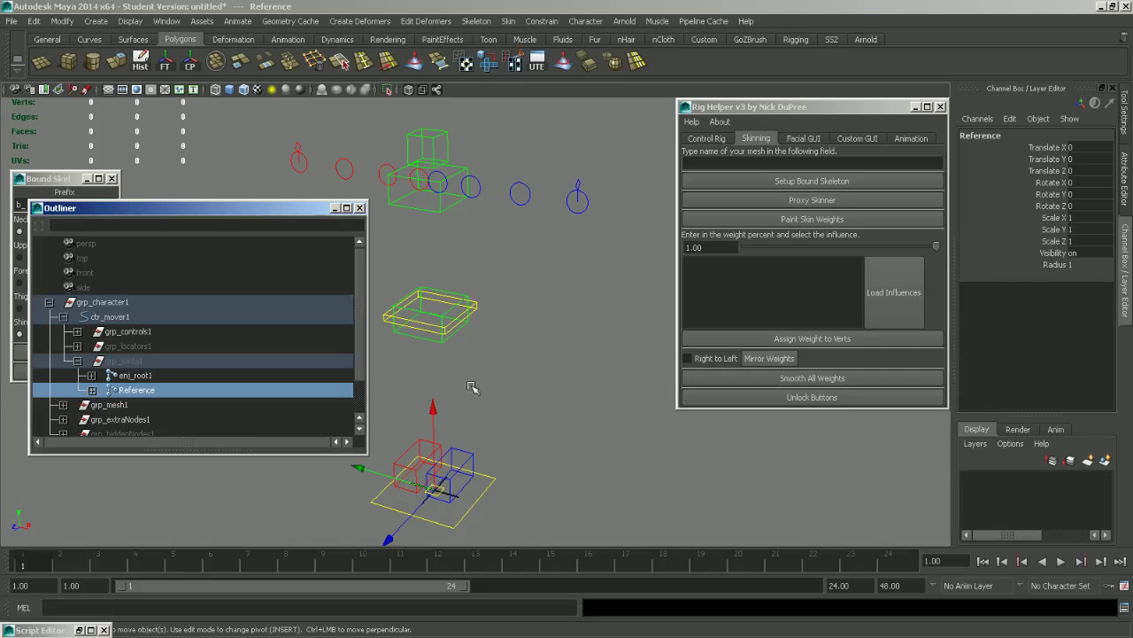
{"action": "middle_click_drag", "start_coordinate": [491, 406], "coordinate": [541, 399], "text": "alt"}
{"action": "right_click_drag", "start_coordinate": [541, 399], "coordinate": [466, 397], "text": "alt"}
{"action": "middle_click_drag", "start_coordinate": [465, 398], "coordinate": [464, 424], "text": "alt"}
{"action": "left_click", "coordinate": [92, 391], "text": "shift"}
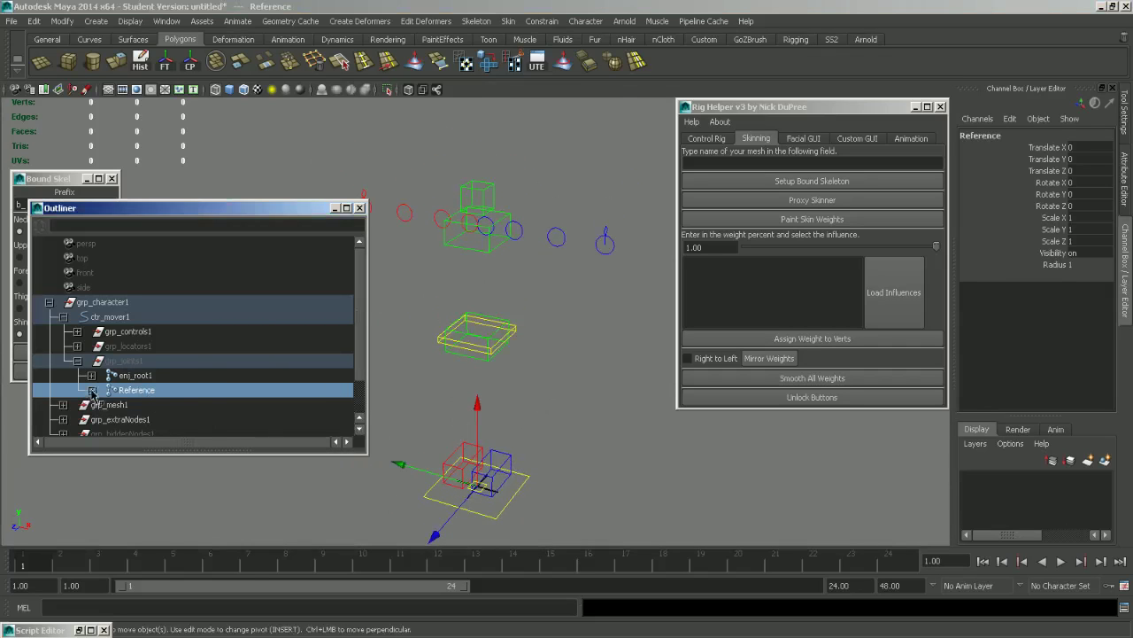
{"action": "scroll", "coordinate": [252, 396], "scroll_direction": "down", "scroll_amount": 2}
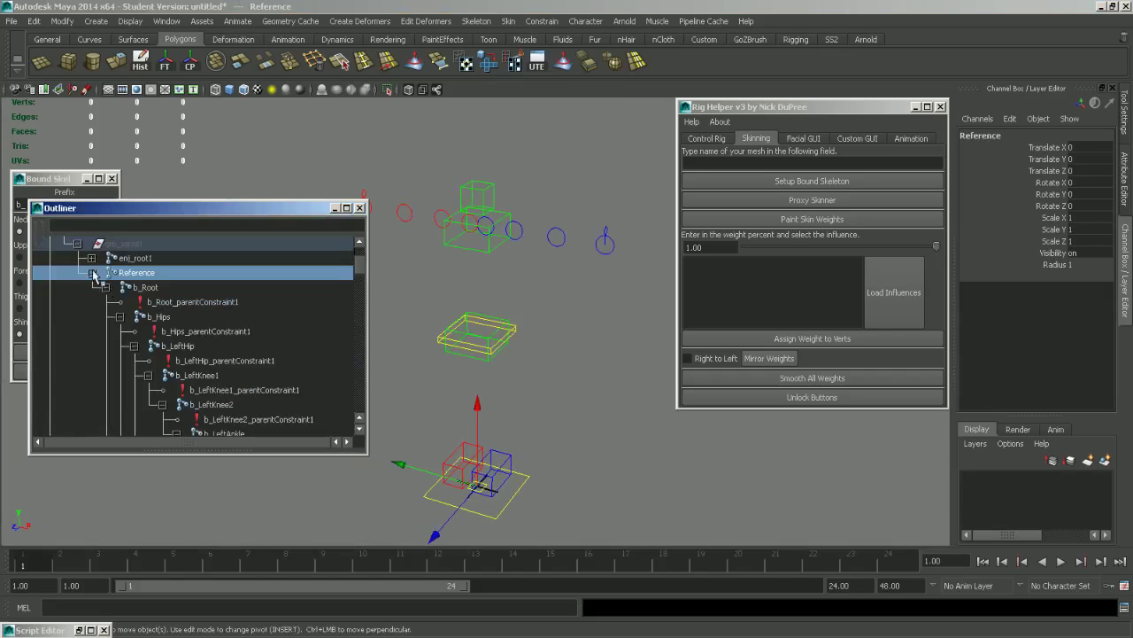
{"action": "left_click", "coordinate": [92, 272]}
Step: Move the Reference skeleton out of grp_joints1 to the top level of the scene hierarchy
{"action": "middle_click_drag", "start_coordinate": [124, 326], "coordinate": [197, 363]}
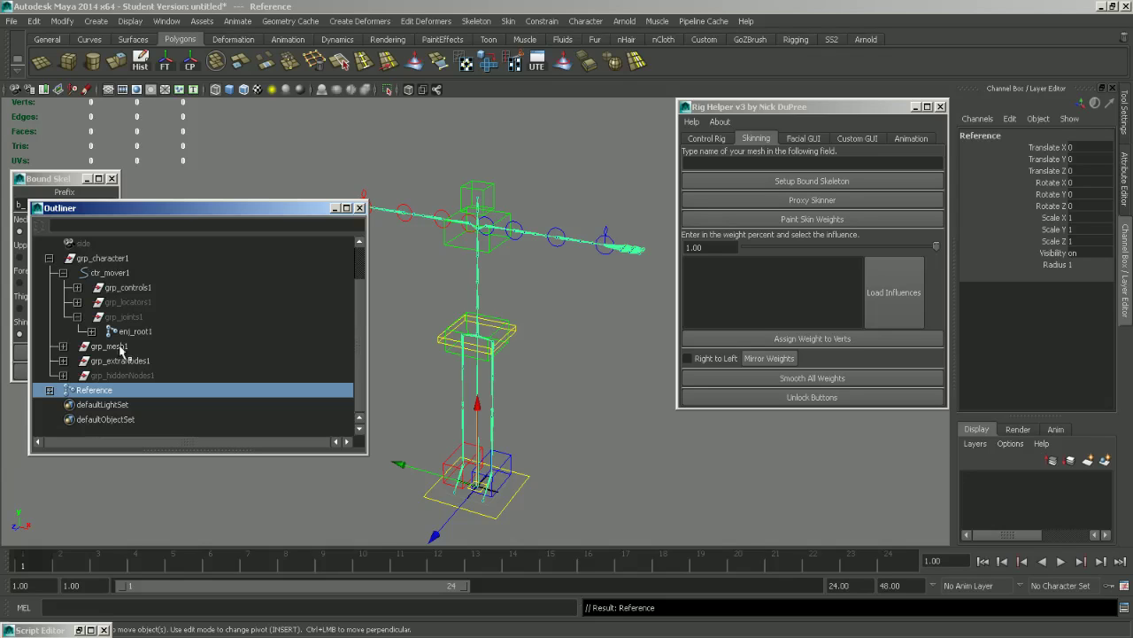
{"action": "left_click_drag", "start_coordinate": [520, 301], "coordinate": [439, 301], "text": "alt"}
{"action": "middle_click_drag", "start_coordinate": [449, 332], "coordinate": [434, 325], "text": "alt"}
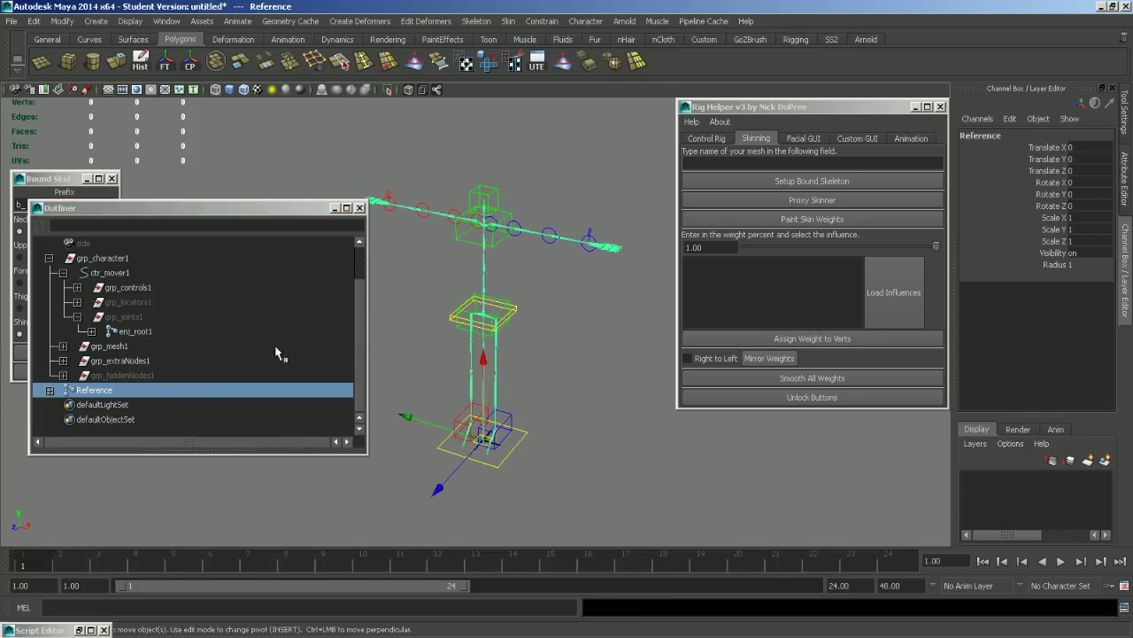
Step: Minimise Rig Helper and examine the Global Scale attribute of ctr_mover1 in relation to the Reference skeleton
{"action": "left_click", "coordinate": [522, 436]}
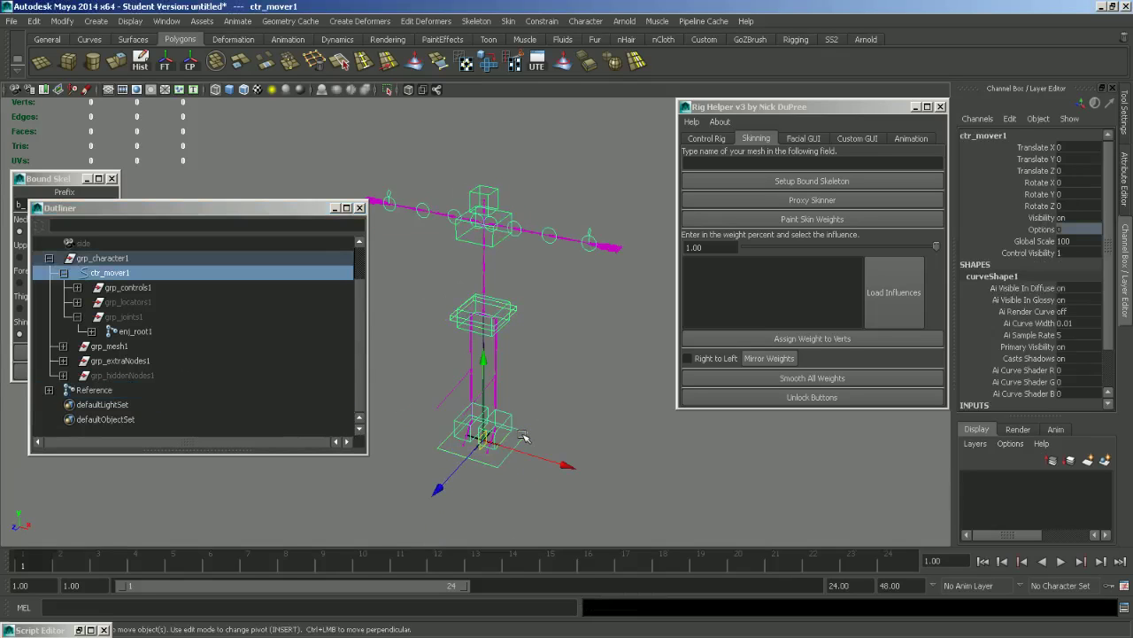
{"action": "left_click", "coordinate": [1036, 241]}
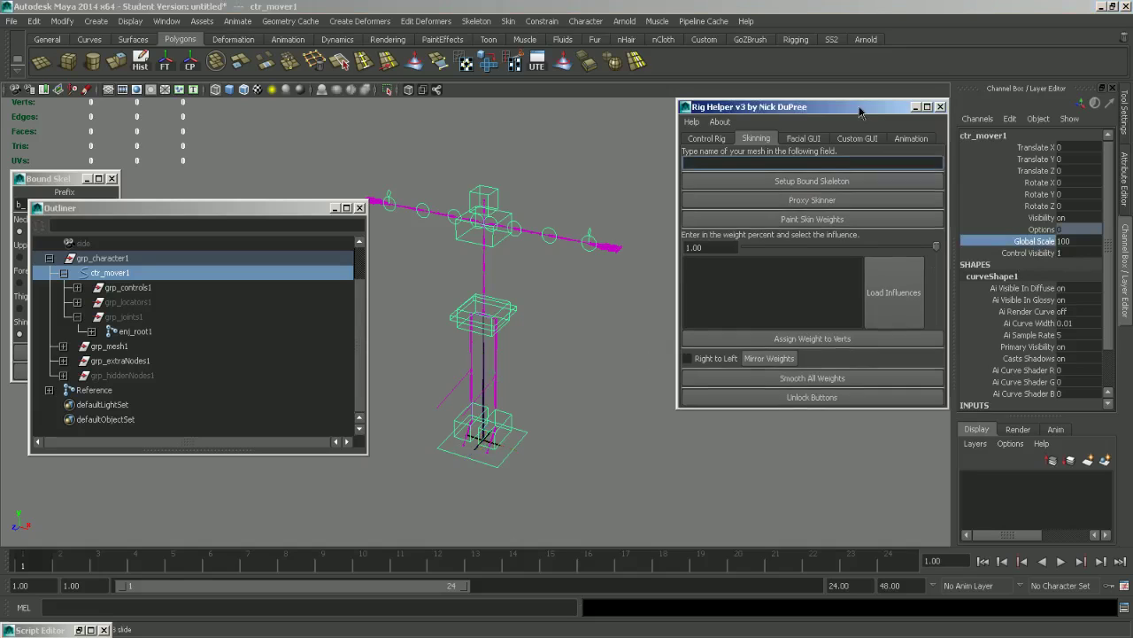
{"action": "left_click", "coordinate": [915, 106]}
{"action": "left_click", "coordinate": [95, 390]}
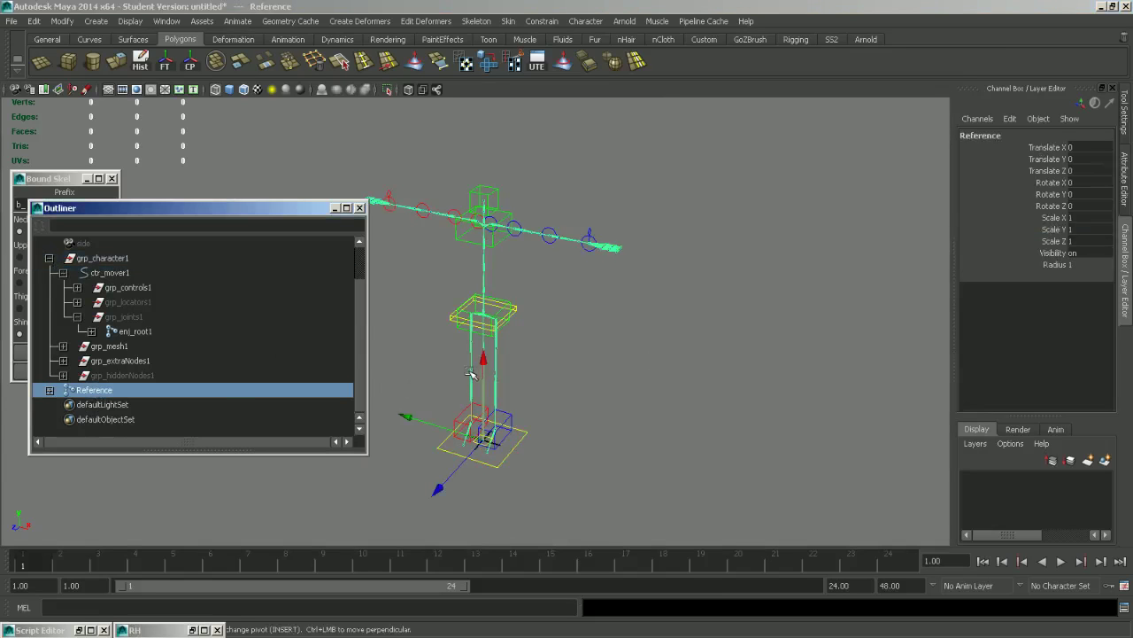
{"action": "left_click", "coordinate": [525, 435]}
{"action": "left_click", "coordinate": [1055, 244]}
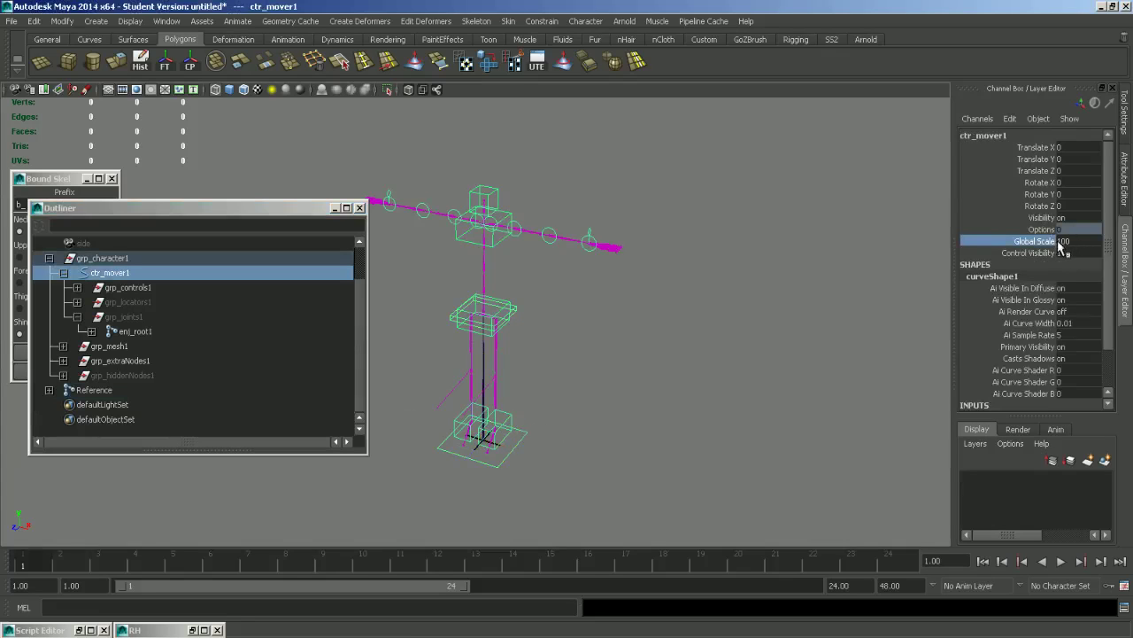
Step: Parent the Reference skeleton back under grp_joints1
{"action": "left_click", "coordinate": [121, 392]}
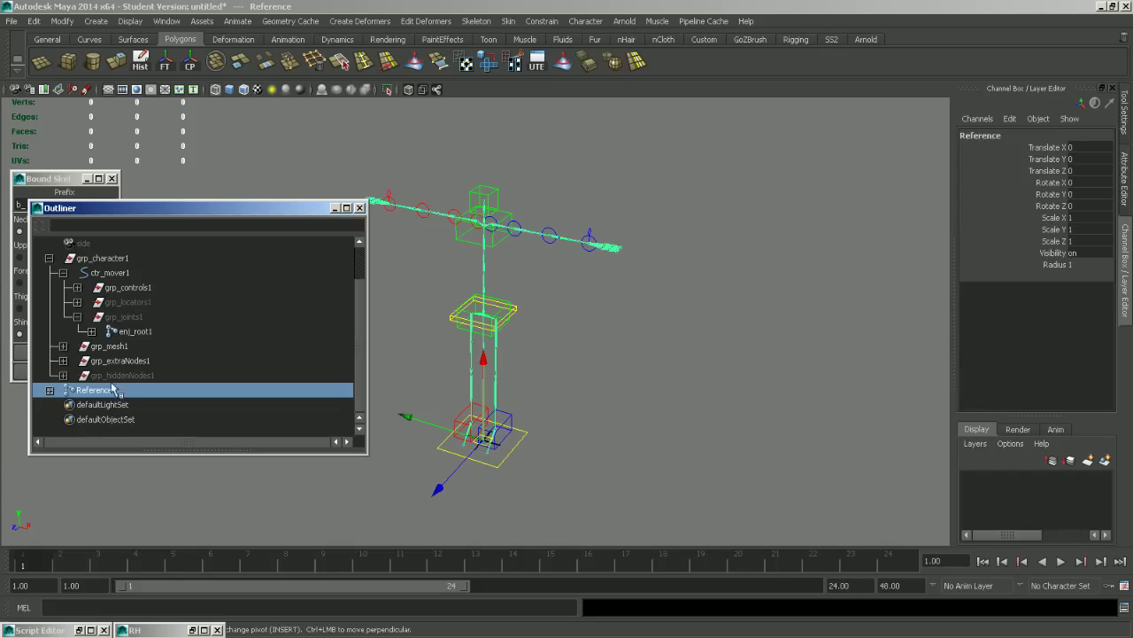
{"action": "middle_click_drag", "start_coordinate": [104, 390], "coordinate": [117, 323]}
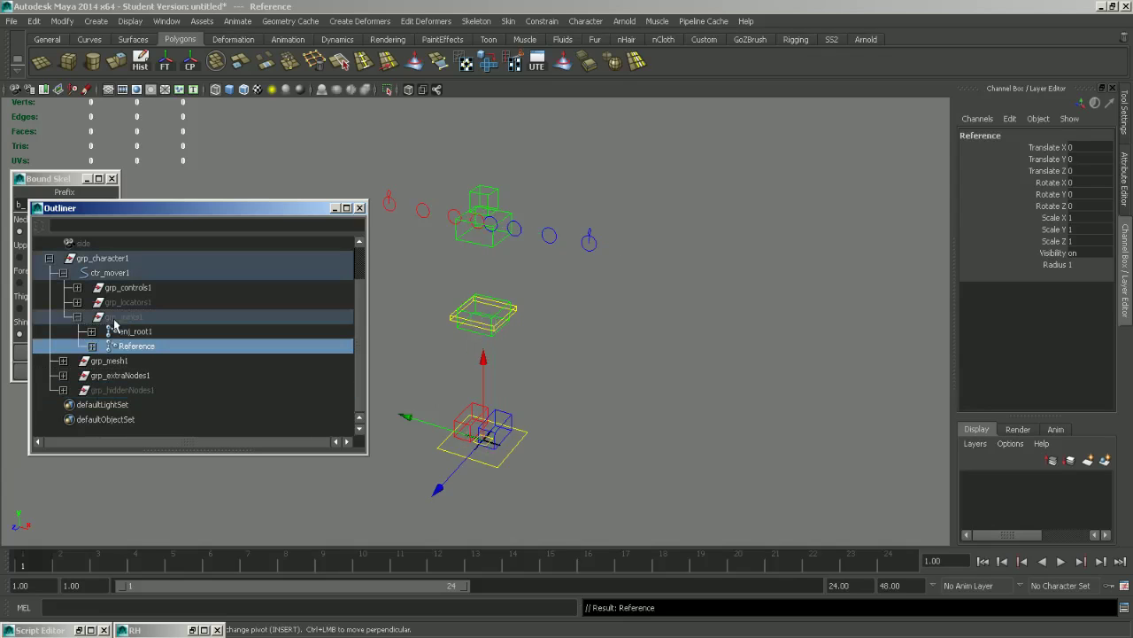
{"action": "right_click_drag", "start_coordinate": [559, 334], "coordinate": [476, 331], "text": "alt"}
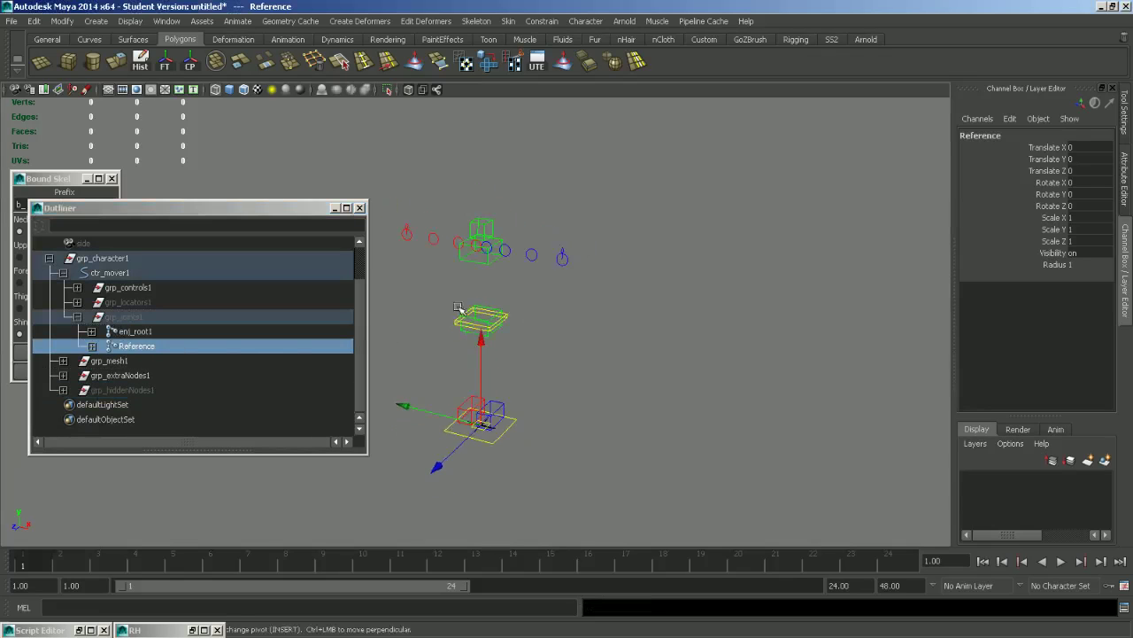
{"action": "middle_click_drag", "start_coordinate": [476, 331], "coordinate": [521, 337], "text": "alt"}
{"action": "right_click_drag", "start_coordinate": [522, 337], "coordinate": [556, 362], "text": "alt"}
{"action": "right_click_drag", "start_coordinate": [422, 389], "coordinate": [450, 406], "text": "alt"}
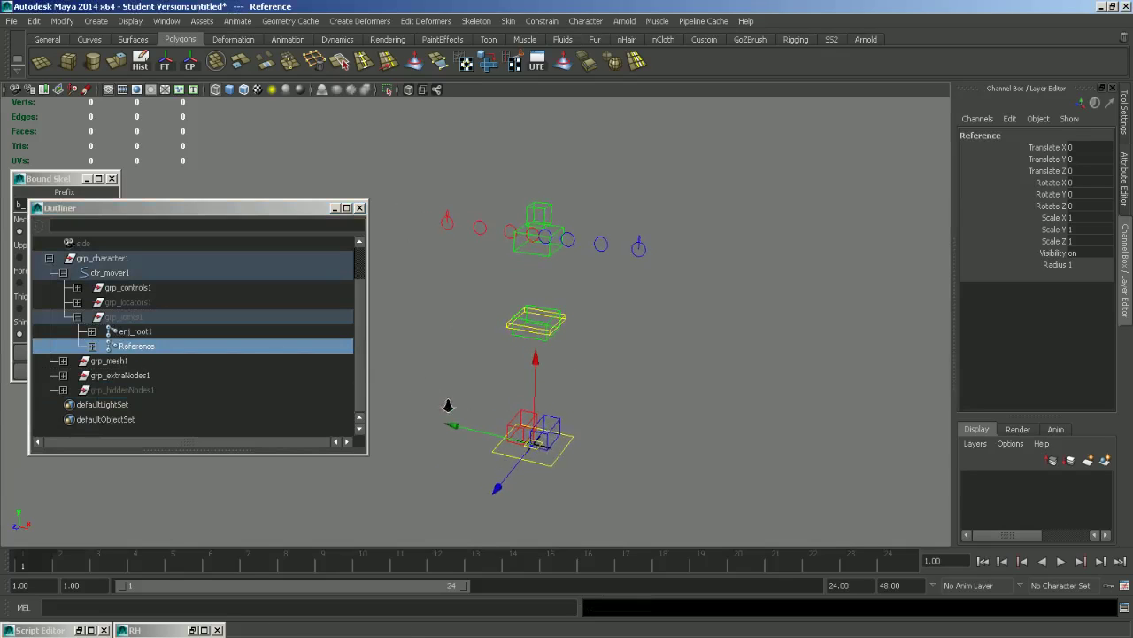
Step: Restore Rig Helper, bring the Bound Skel window forward, and select all bound skeleton joints with Select My Skel
{"action": "left_click", "coordinate": [192, 629]}
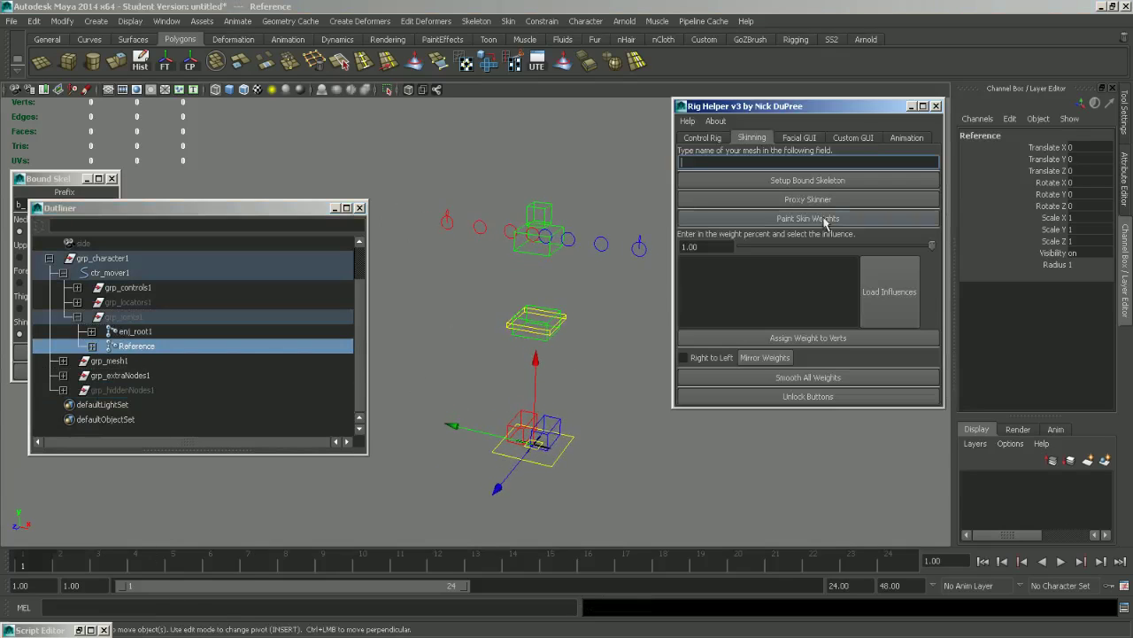
{"action": "left_click_drag", "start_coordinate": [227, 107], "coordinate": [349, 111]}
{"action": "left_click", "coordinate": [53, 183]}
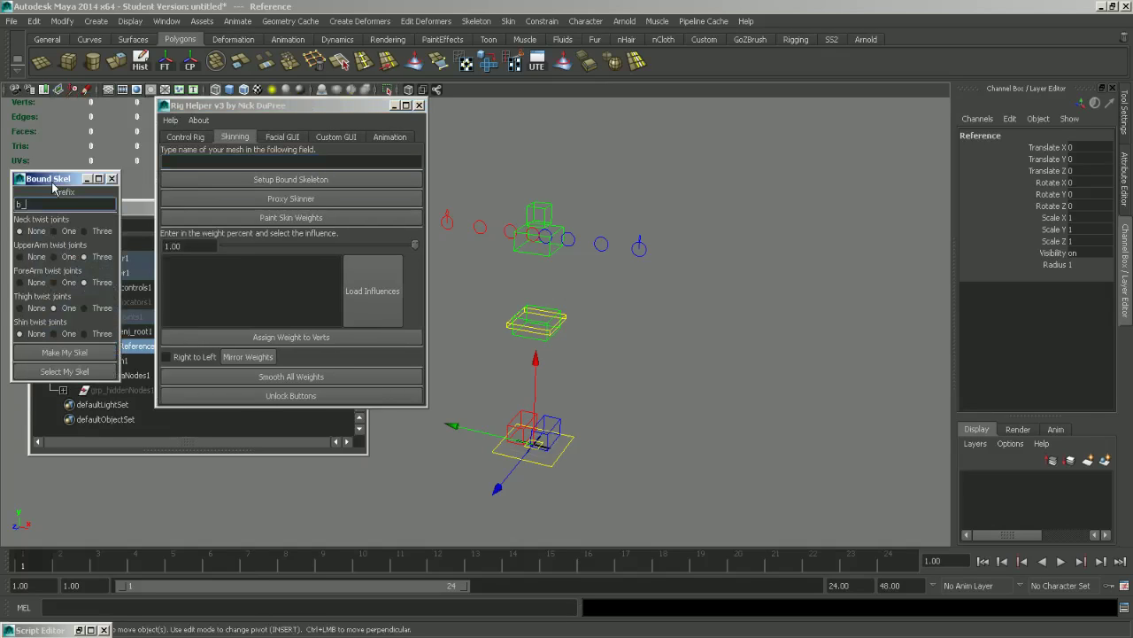
{"action": "left_click", "coordinate": [56, 372]}
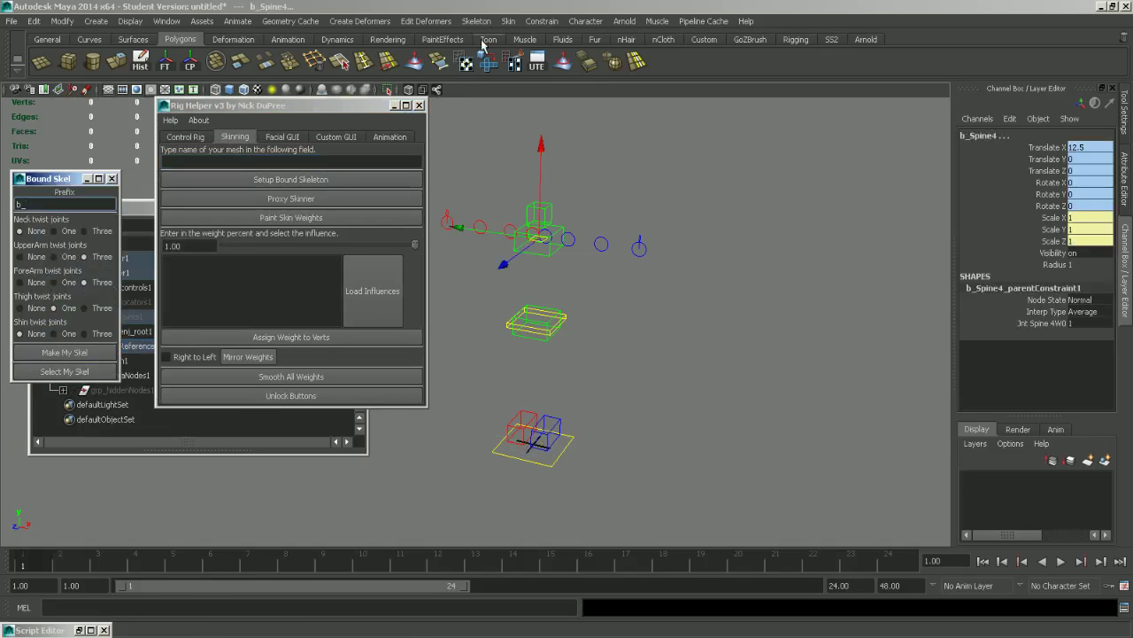
Step: Review the Smooth Bind options, keeping Bind to on Selected joints, and close the dialog without binding
{"action": "left_click", "coordinate": [508, 21]}
{"action": "mouse_move", "coordinate": [536, 42]}
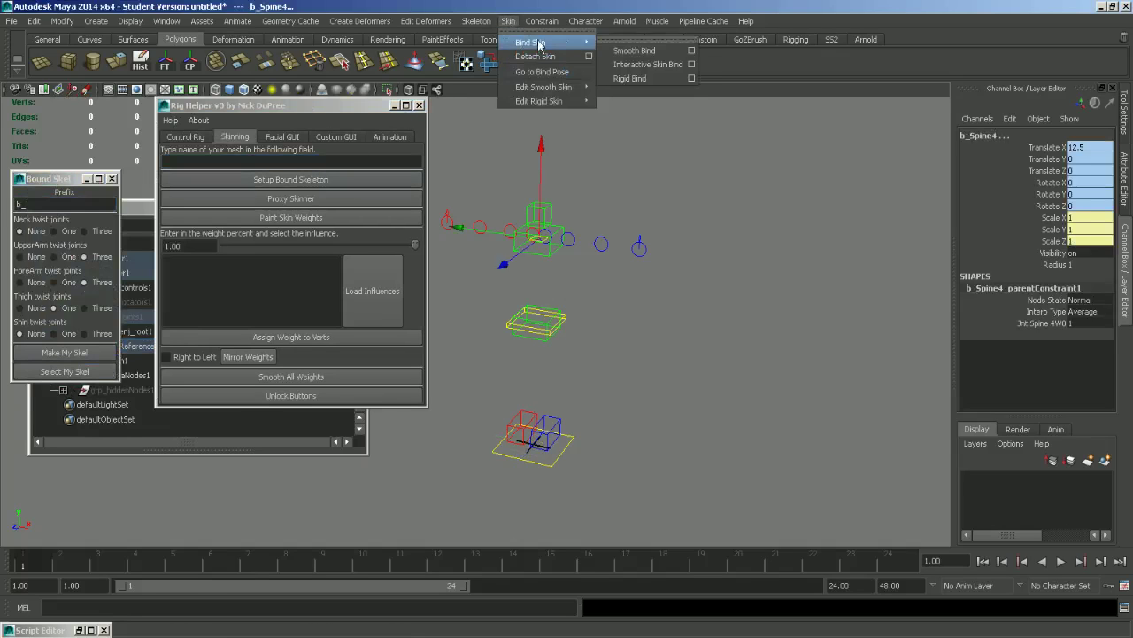
{"action": "left_click", "coordinate": [692, 50]}
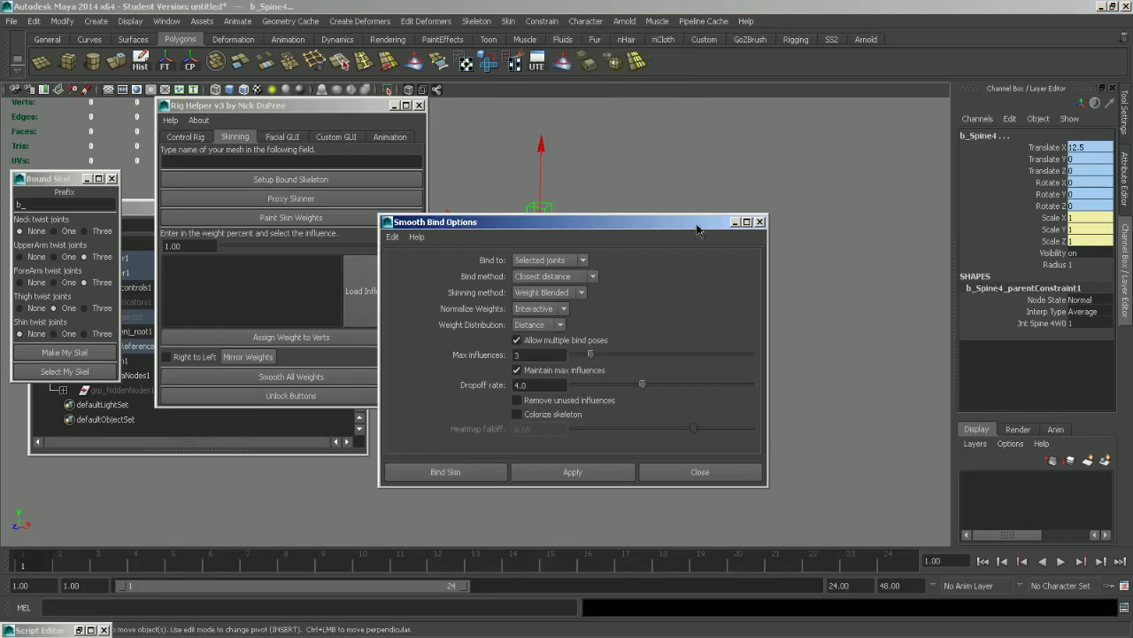
{"action": "left_click_drag", "start_coordinate": [697, 229], "coordinate": [937, 150]}
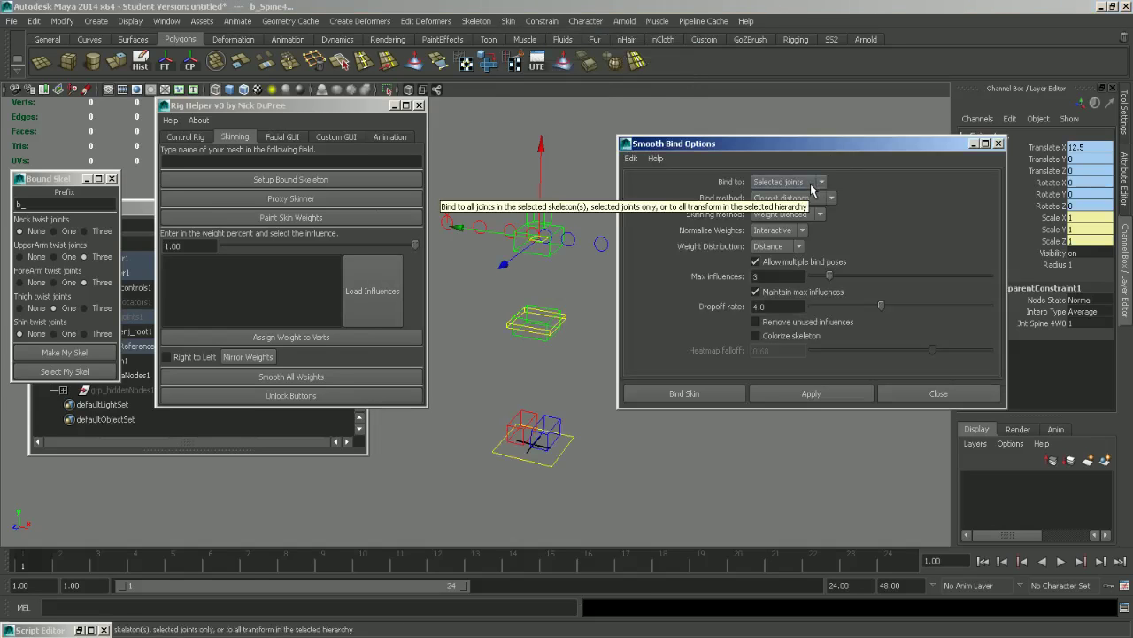
{"action": "left_click", "coordinate": [812, 186]}
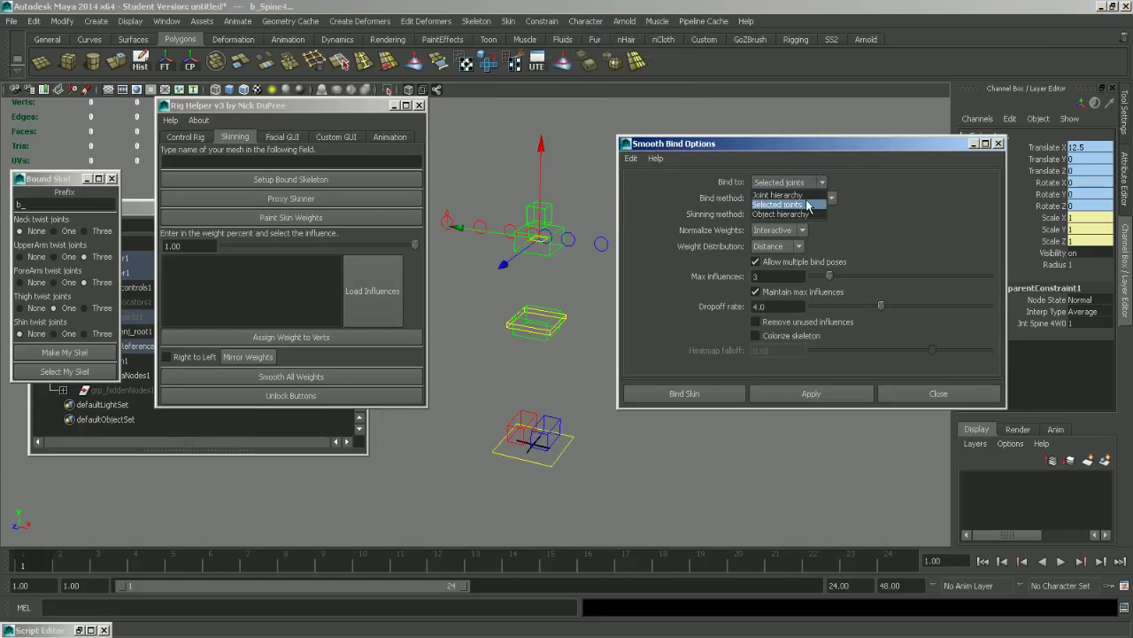
{"action": "left_click", "coordinate": [806, 203]}
{"action": "left_click", "coordinate": [807, 181]}
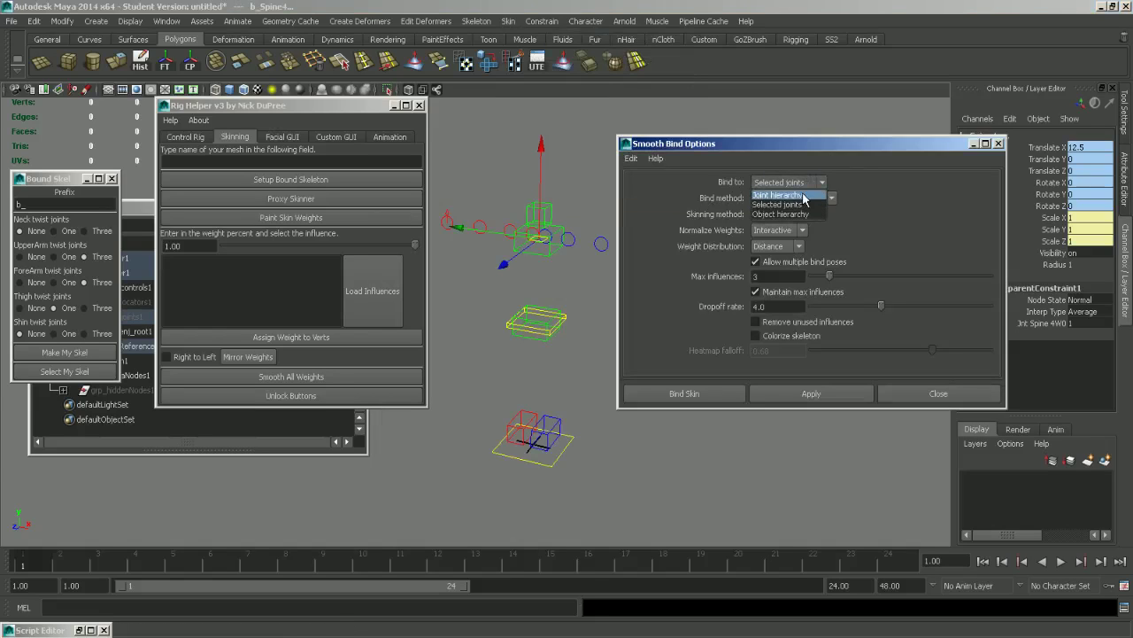
{"action": "left_click", "coordinate": [802, 204]}
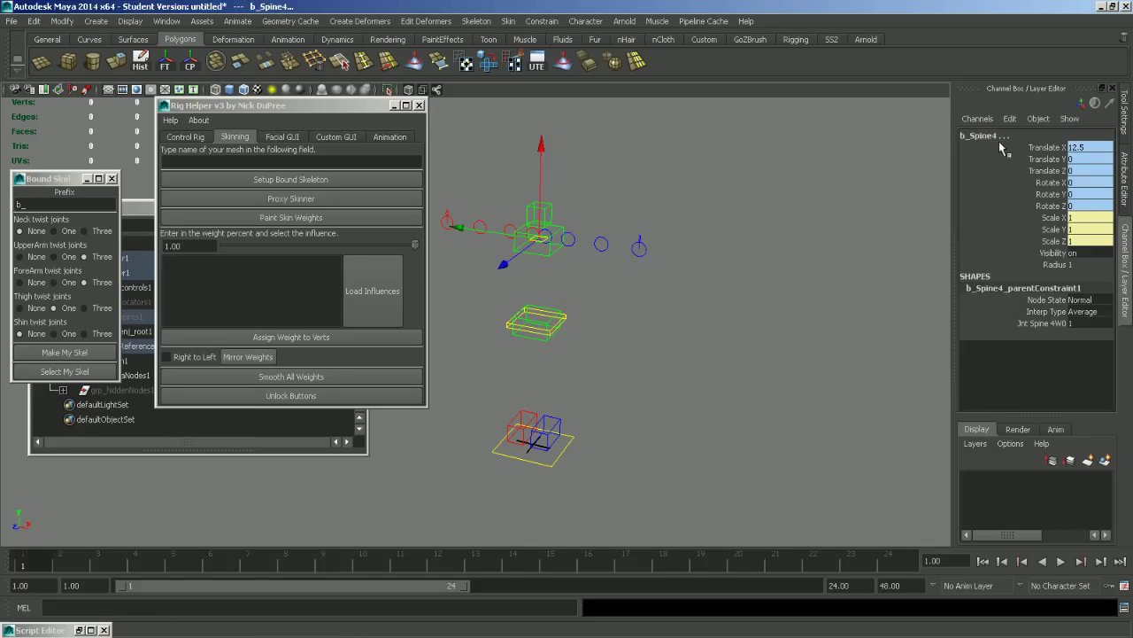
{"action": "left_click", "coordinate": [998, 142]}
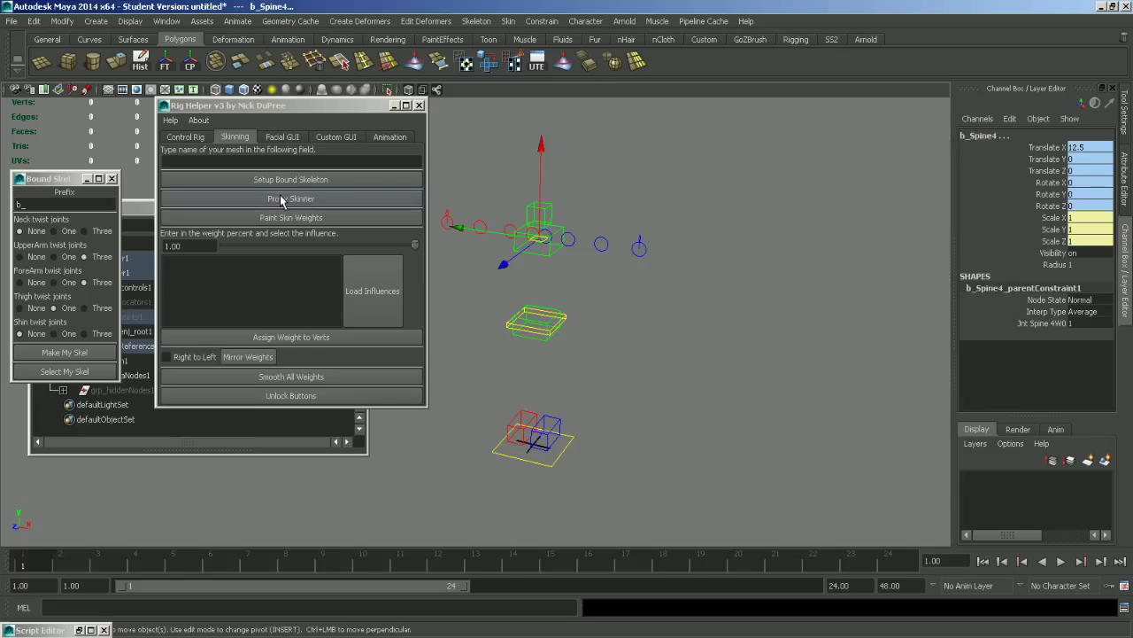
{"action": "middle_click_drag", "start_coordinate": [526, 232], "coordinate": [542, 250], "text": "alt"}
{"action": "right_click_drag", "start_coordinate": [542, 250], "coordinate": [685, 339], "text": "alt"}
{"action": "middle_click_drag", "start_coordinate": [685, 340], "coordinate": [585, 326], "text": "alt"}
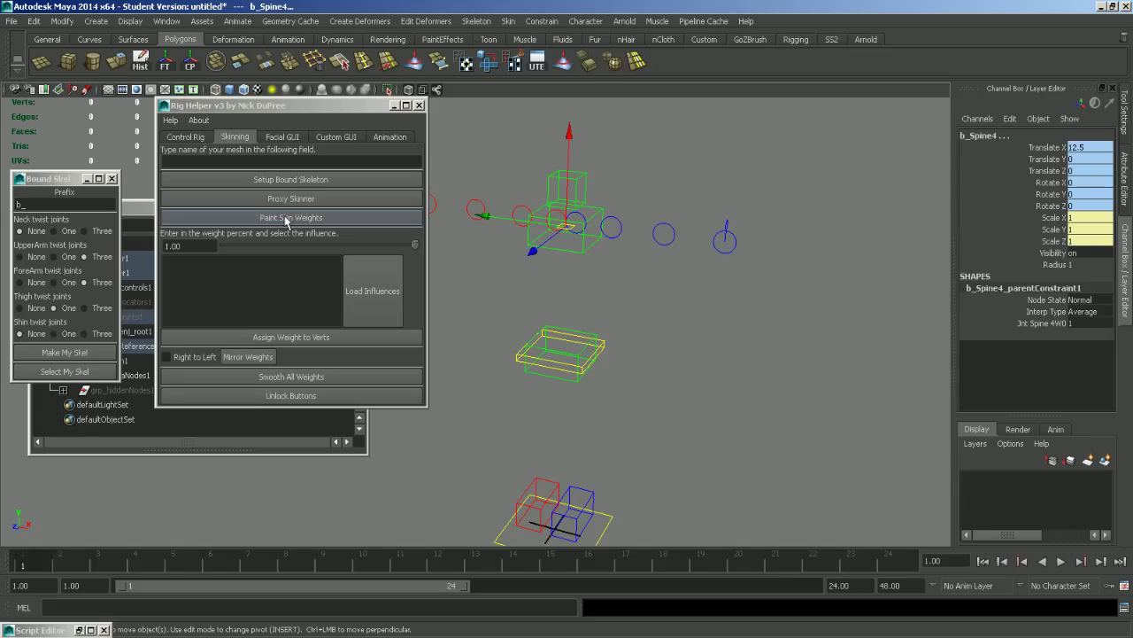
Step: Try the influence weight slider at 0.46 and at other values with Assign Weight to Verts, ending back at 1.00
{"action": "left_click_drag", "start_coordinate": [587, 349], "coordinate": [675, 321], "text": "alt"}
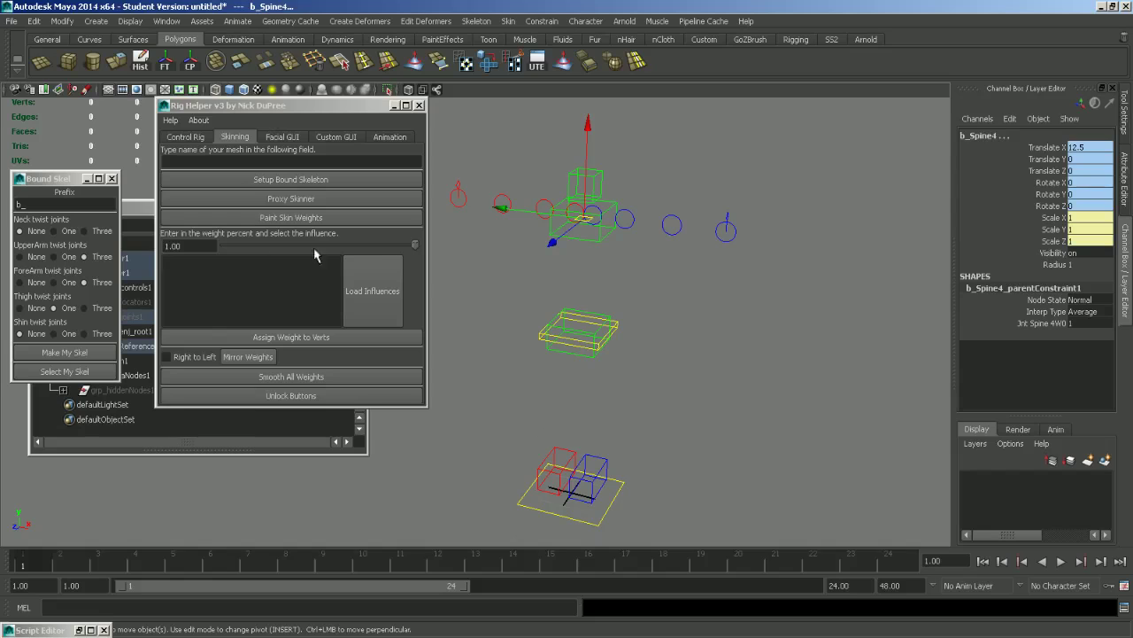
{"action": "left_click_drag", "start_coordinate": [415, 245], "coordinate": [312, 250]}
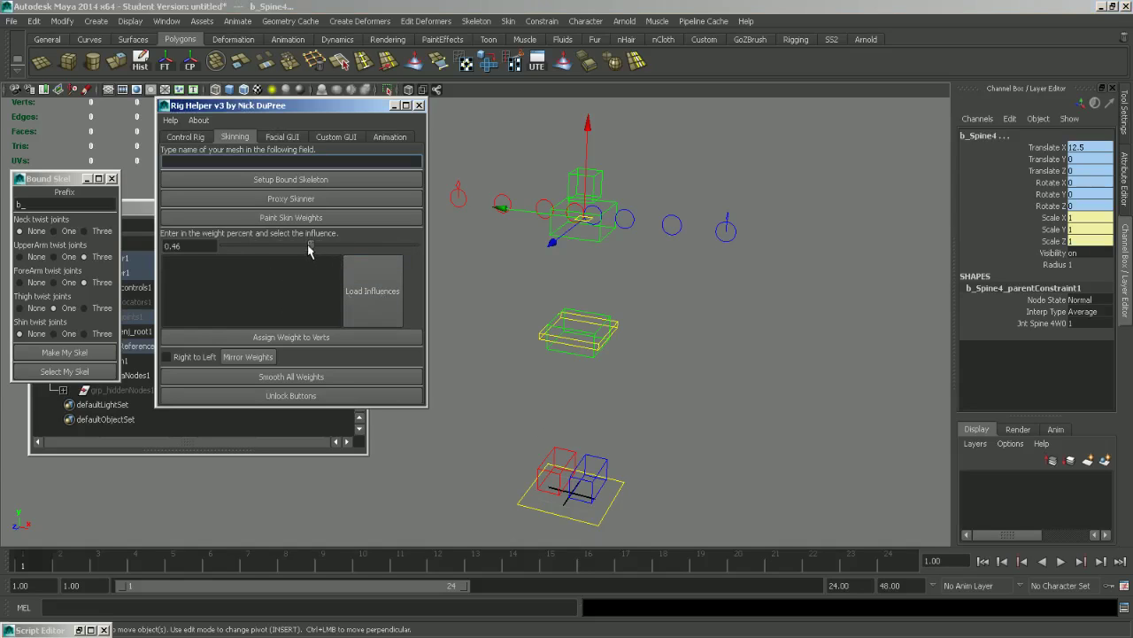
{"action": "left_click_drag", "start_coordinate": [310, 246], "coordinate": [361, 247]}
{"action": "left_click", "coordinate": [285, 337]}
{"action": "left_click_drag", "start_coordinate": [359, 245], "coordinate": [434, 242]}
{"action": "left_click", "coordinate": [284, 336]}
Step: Review the available Edit Smooth Skin commands for the bound skeleton without running any of them
{"action": "left_click_drag", "start_coordinate": [483, 306], "coordinate": [450, 364], "text": "alt"}
{"action": "right_click_drag", "start_coordinate": [450, 364], "coordinate": [577, 420], "text": "alt"}
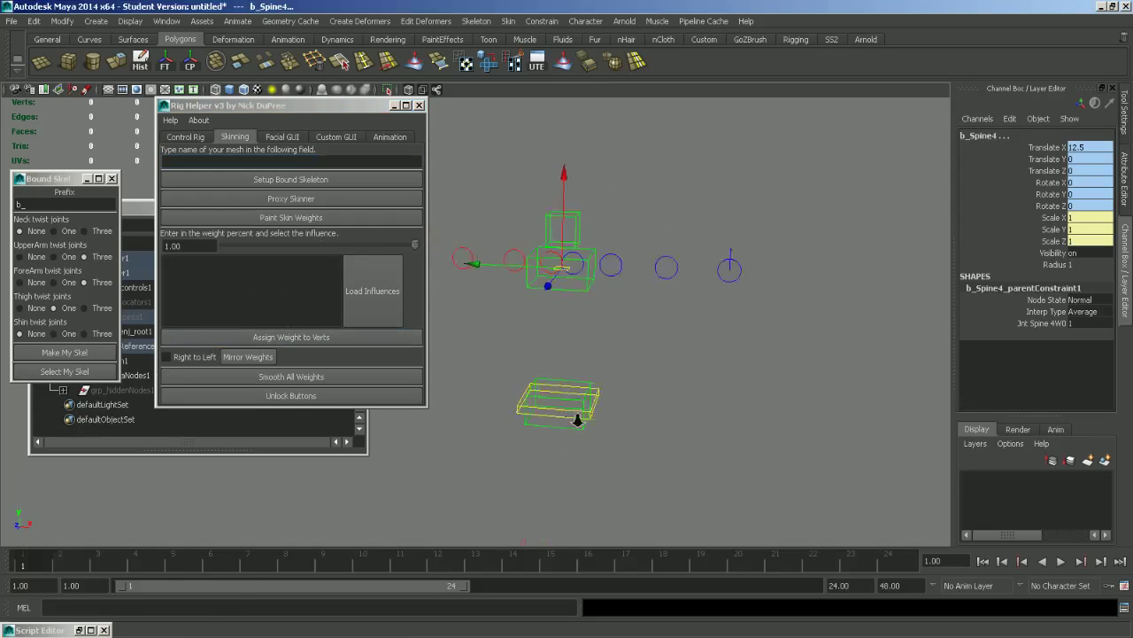
{"action": "left_click_drag", "start_coordinate": [577, 420], "coordinate": [620, 355], "text": "alt"}
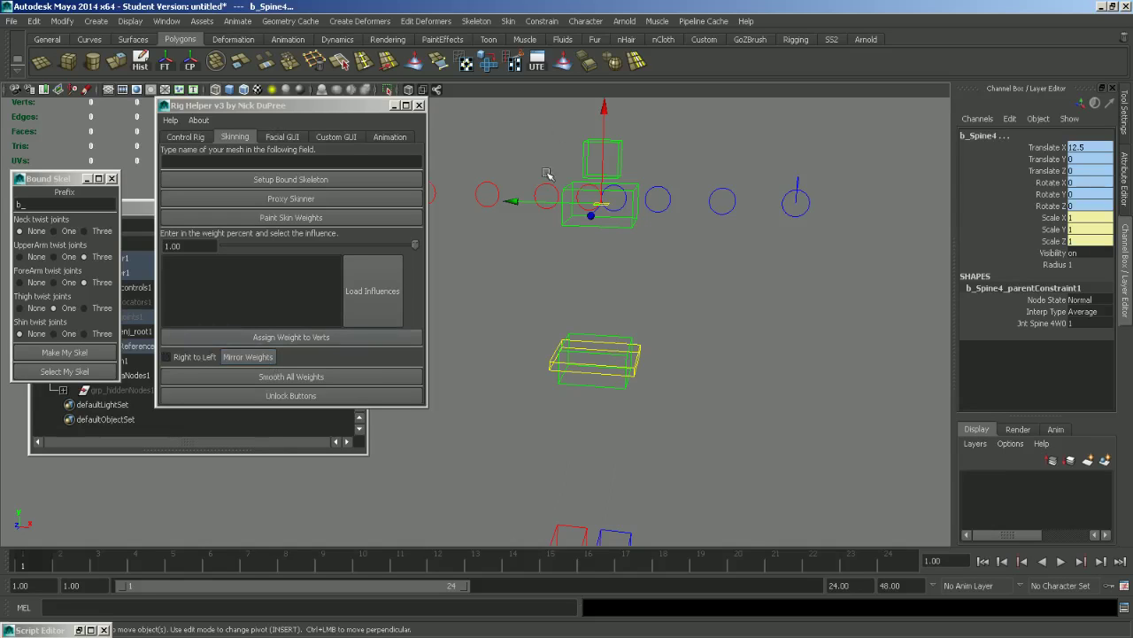
{"action": "left_click", "coordinate": [508, 21]}
{"action": "mouse_move", "coordinate": [545, 88]}
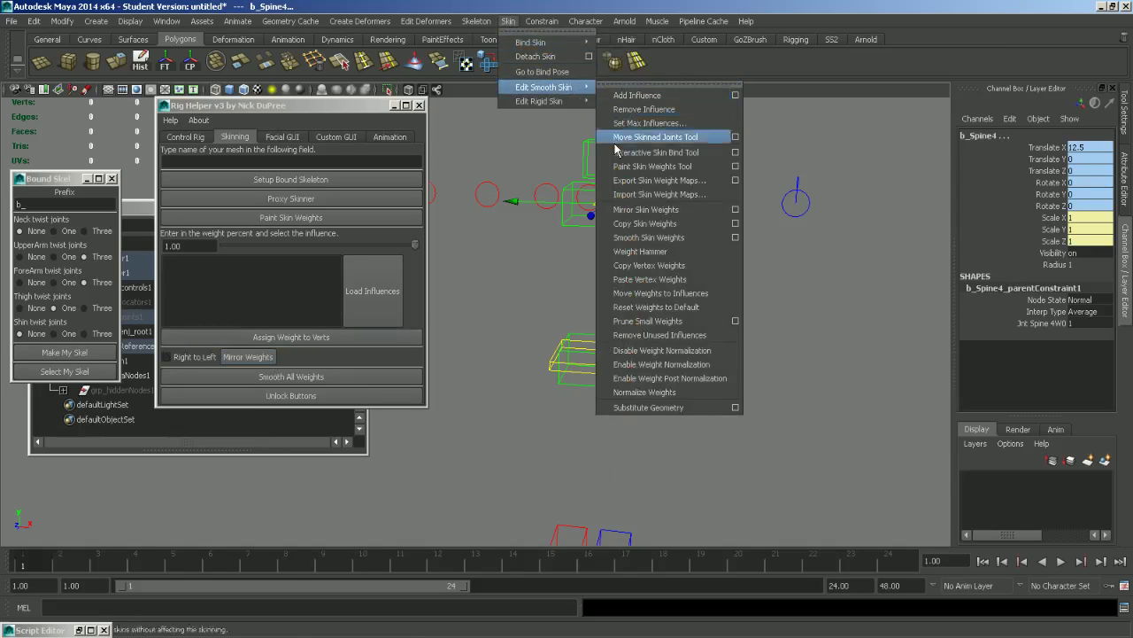
{"action": "left_click", "coordinate": [324, 360]}
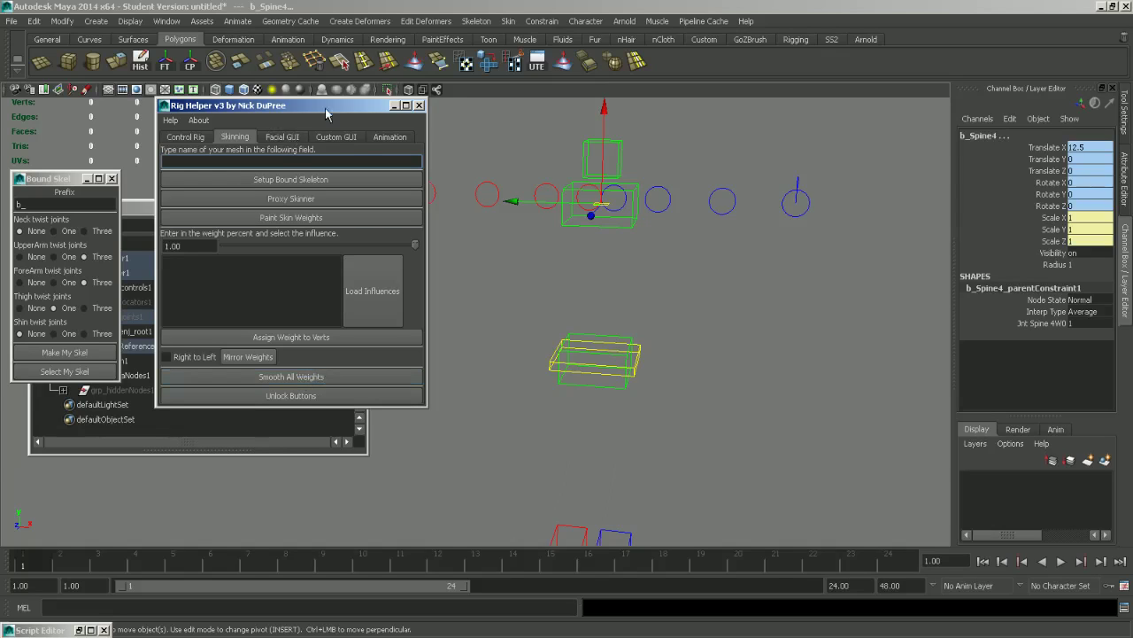
Step: Display Rig Helper's Facial GUI tools and examine the current rig from head to feet
{"action": "left_click", "coordinate": [295, 138]}
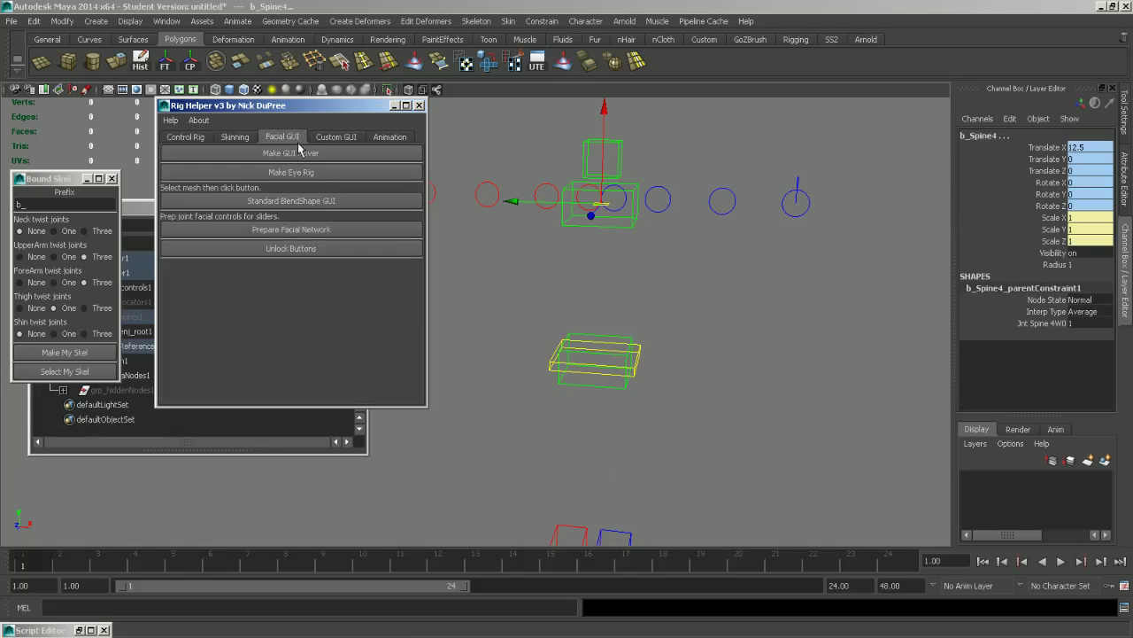
{"action": "right_click_drag", "start_coordinate": [645, 356], "coordinate": [623, 367], "text": "alt"}
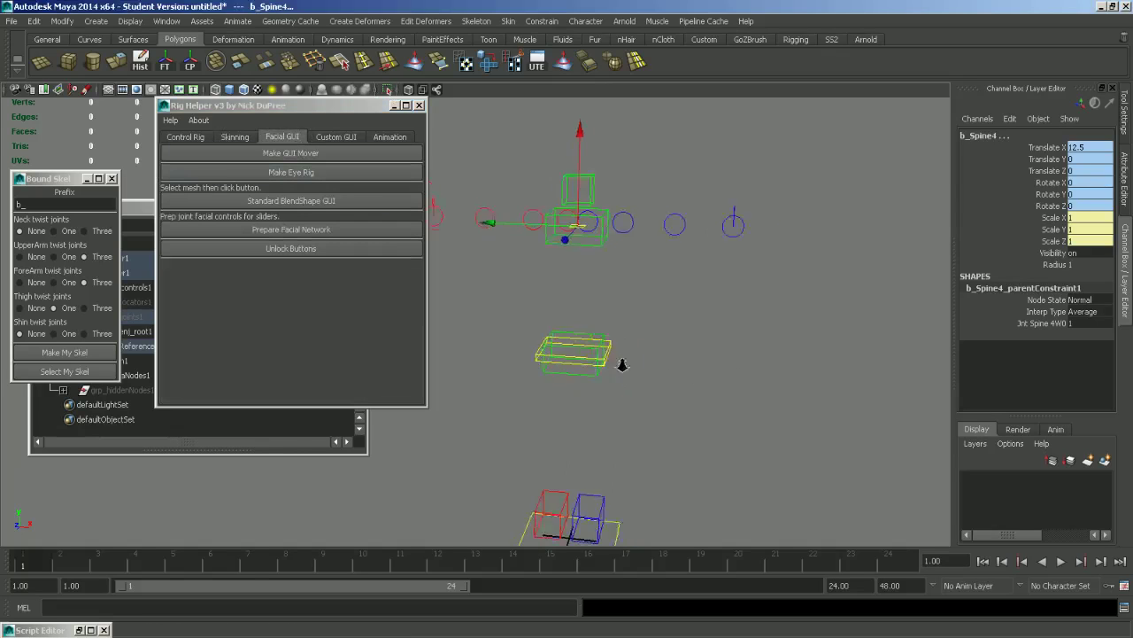
{"action": "middle_click_drag", "start_coordinate": [622, 390], "coordinate": [614, 268], "text": "alt"}
{"action": "mouse_move", "coordinate": [604, 289]}
{"action": "right_mouse_down", "text": "alt"}
{"action": "mouse_move", "coordinate": [619, 297]}
{"action": "mouse_move", "coordinate": [586, 286]}
{"action": "right_mouse_up", "text": "alt"}
{"action": "middle_click_drag", "start_coordinate": [586, 287], "coordinate": [564, 331], "text": "alt"}
{"action": "left_click_drag", "start_coordinate": [564, 331], "coordinate": [577, 340], "text": "alt"}
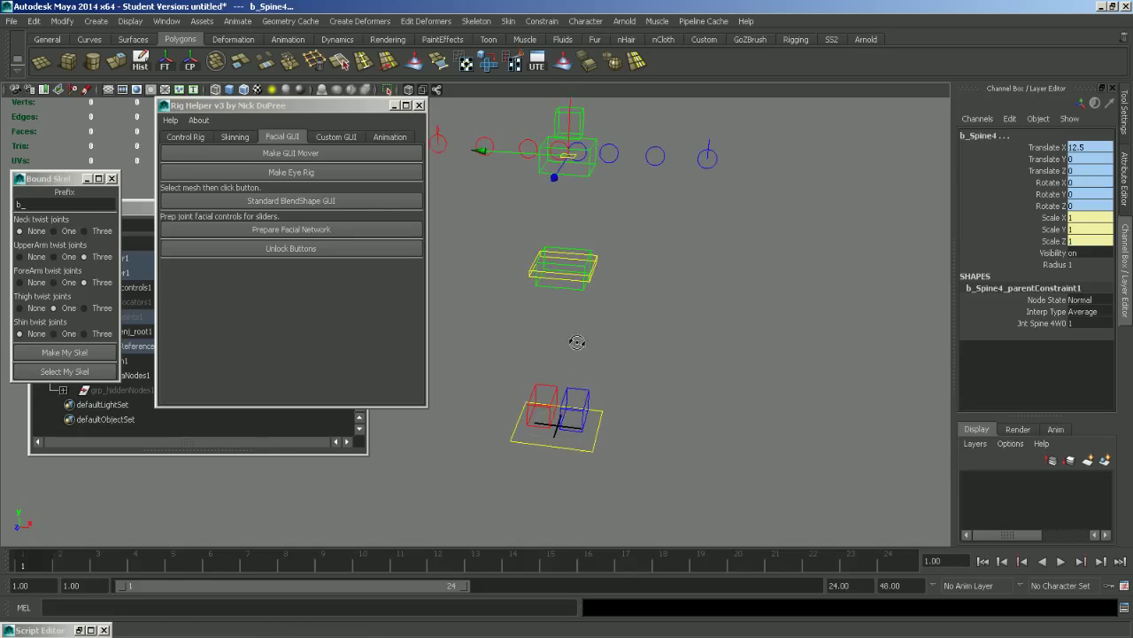
{"action": "left_click_drag", "start_coordinate": [537, 293], "coordinate": [603, 373], "text": "alt"}
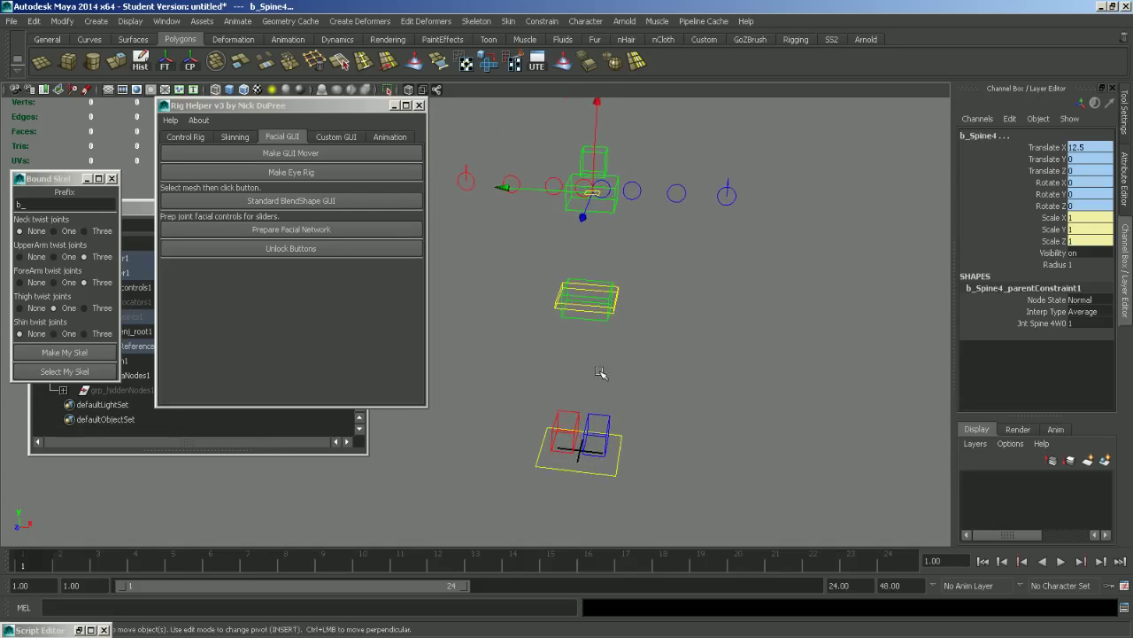
Step: Start a new scene without saving the current one, and unlock the Control Rig buttons in Rig Helper
{"action": "left_click", "coordinate": [183, 138]}
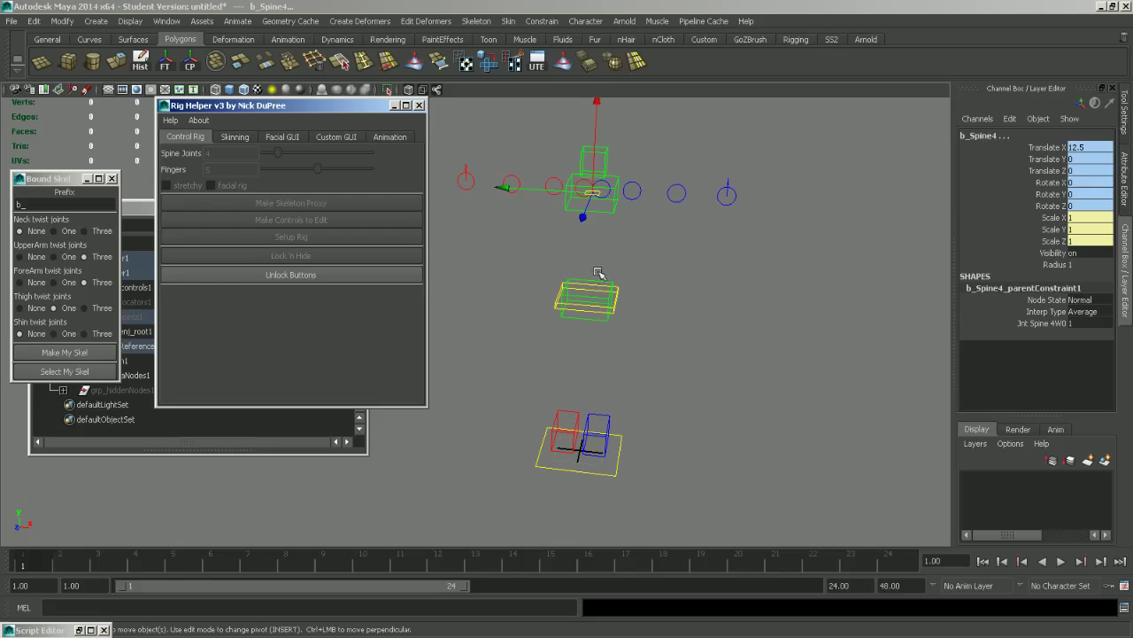
{"action": "left_click_drag", "start_coordinate": [558, 250], "coordinate": [555, 262], "text": "alt"}
{"action": "key", "text": "ctrl+n"}
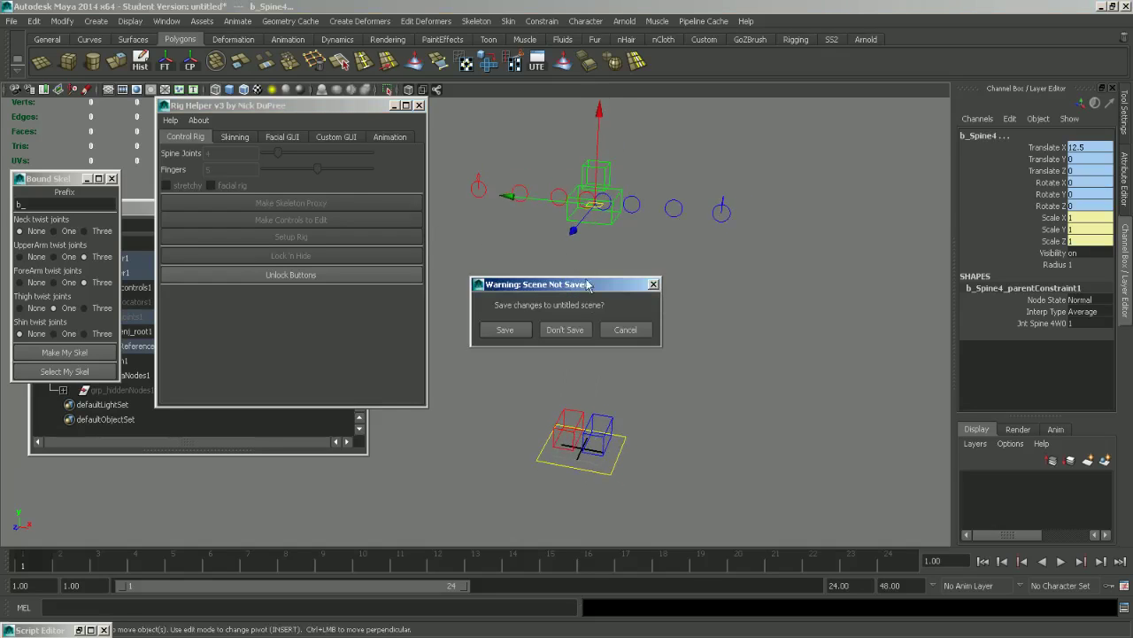
{"action": "left_click", "coordinate": [567, 329]}
{"action": "left_click", "coordinate": [346, 275]}
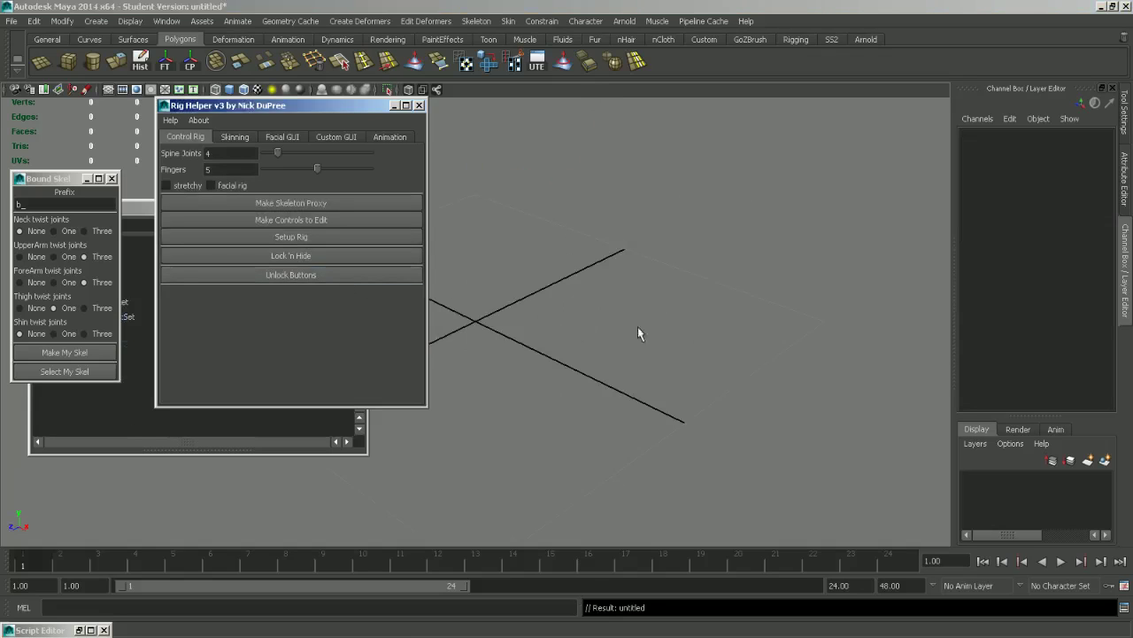
Step: Make a skeleton proxy with 4 spine joints, 5 fingers and the facial rig option enabled
{"action": "right_click_drag", "start_coordinate": [638, 327], "coordinate": [478, 227], "text": "alt"}
{"action": "middle_click_drag", "start_coordinate": [572, 237], "coordinate": [676, 330], "text": "alt"}
{"action": "right_click_drag", "start_coordinate": [676, 329], "coordinate": [567, 264], "text": "alt"}
{"action": "middle_click_drag", "start_coordinate": [568, 264], "coordinate": [623, 303], "text": "alt"}
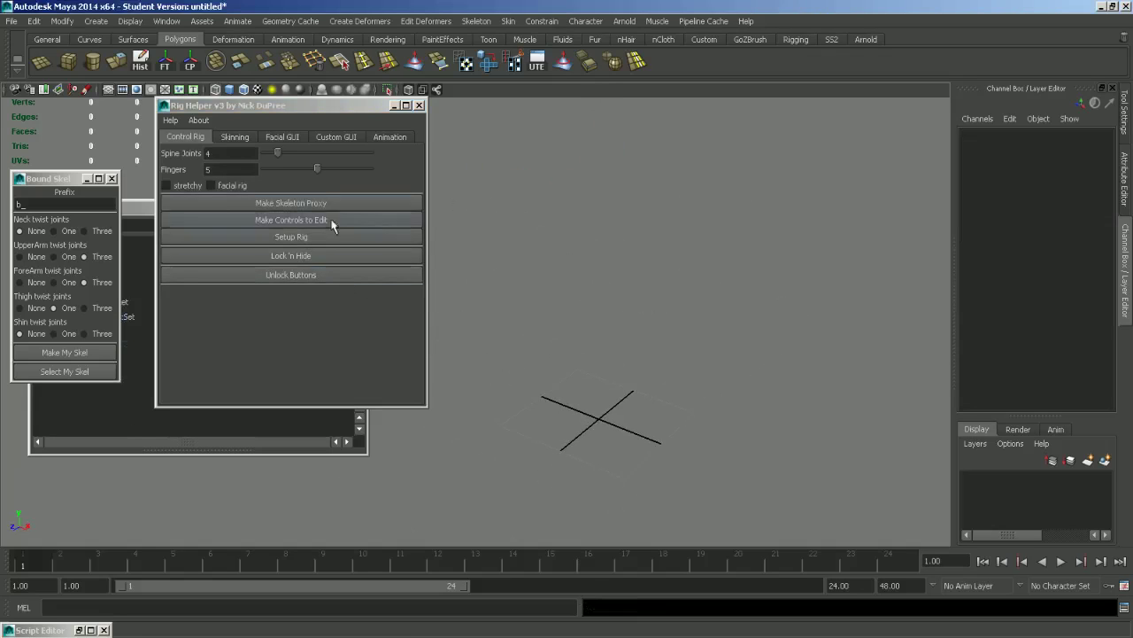
{"action": "left_click", "coordinate": [212, 185]}
{"action": "left_click", "coordinate": [286, 204]}
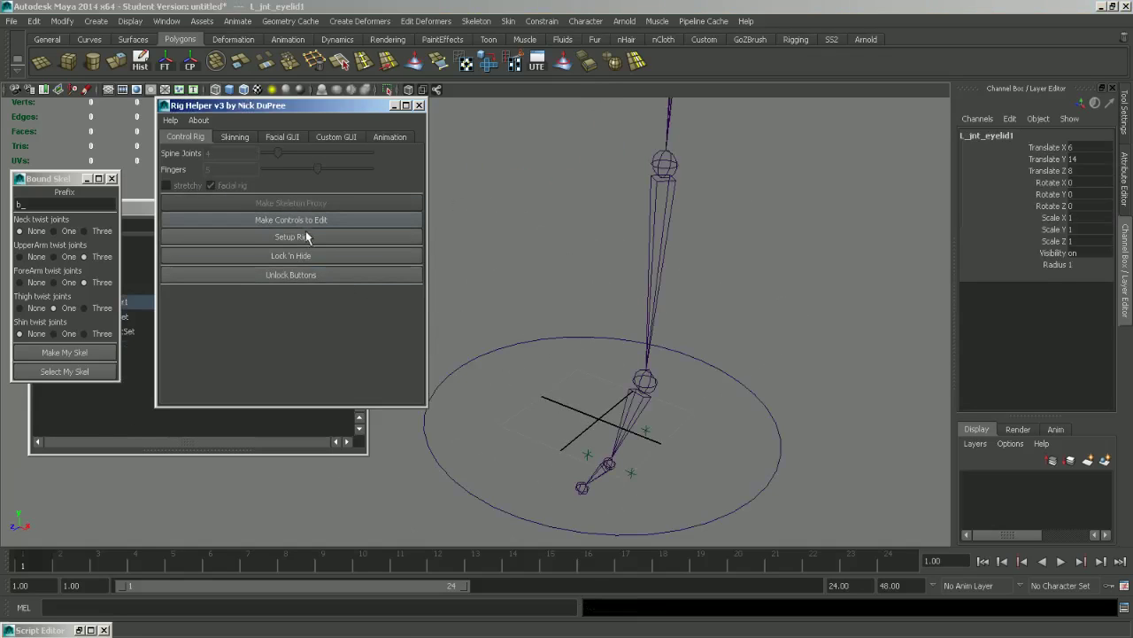
Step: Set up the rig with its controls and select the facial control L_ctr_lowMouth1 for moving
{"action": "left_click", "coordinate": [307, 238]}
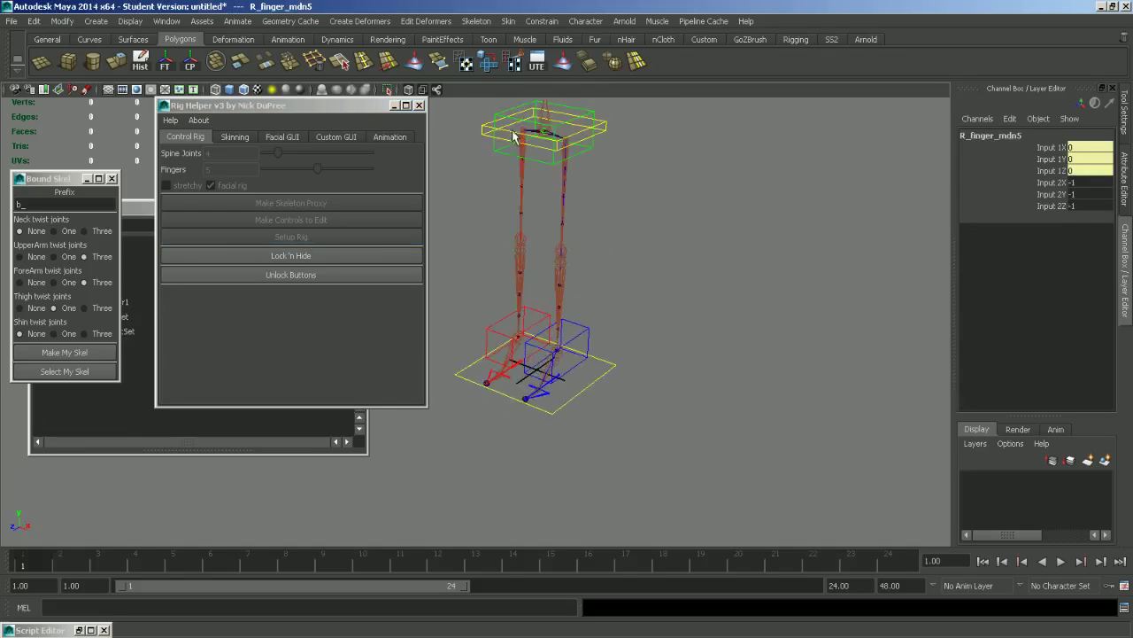
{"action": "middle_click_drag", "start_coordinate": [514, 136], "coordinate": [635, 397], "text": "alt"}
{"action": "left_click_drag", "start_coordinate": [635, 397], "coordinate": [598, 276], "text": "alt"}
{"action": "left_click", "coordinate": [571, 243]}
{"action": "scroll", "coordinate": [575, 266], "scroll_direction": "up", "scroll_amount": 4}
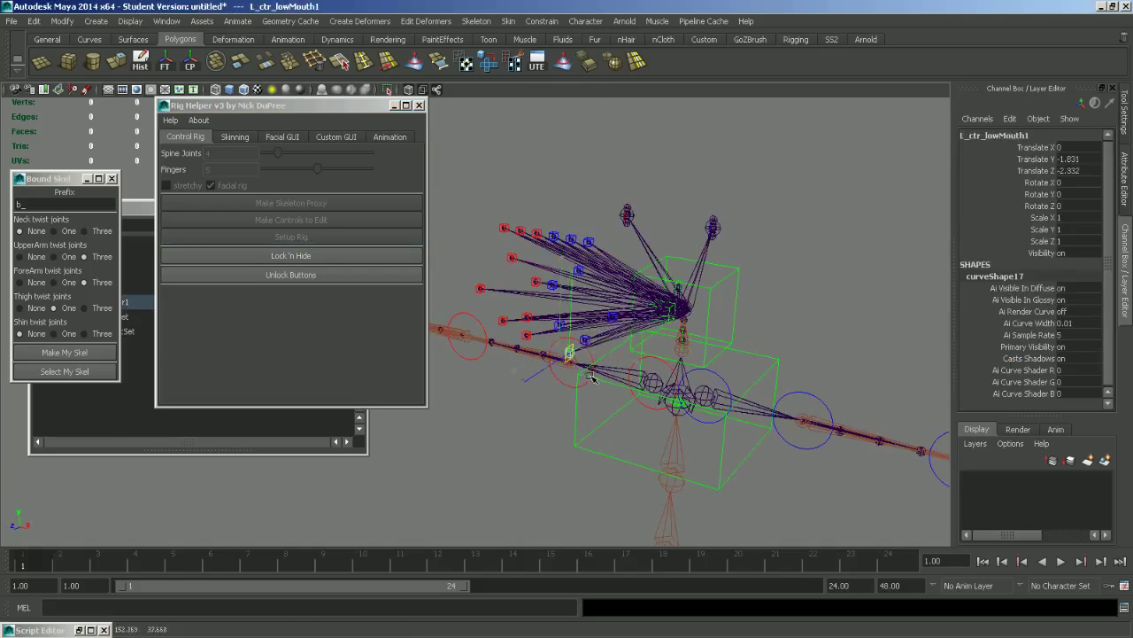
{"action": "key", "text": "w"}
{"action": "scroll", "coordinate": [588, 372], "scroll_direction": "down", "scroll_amount": 3}
{"action": "left_click_drag", "start_coordinate": [596, 375], "coordinate": [622, 281], "text": "alt"}
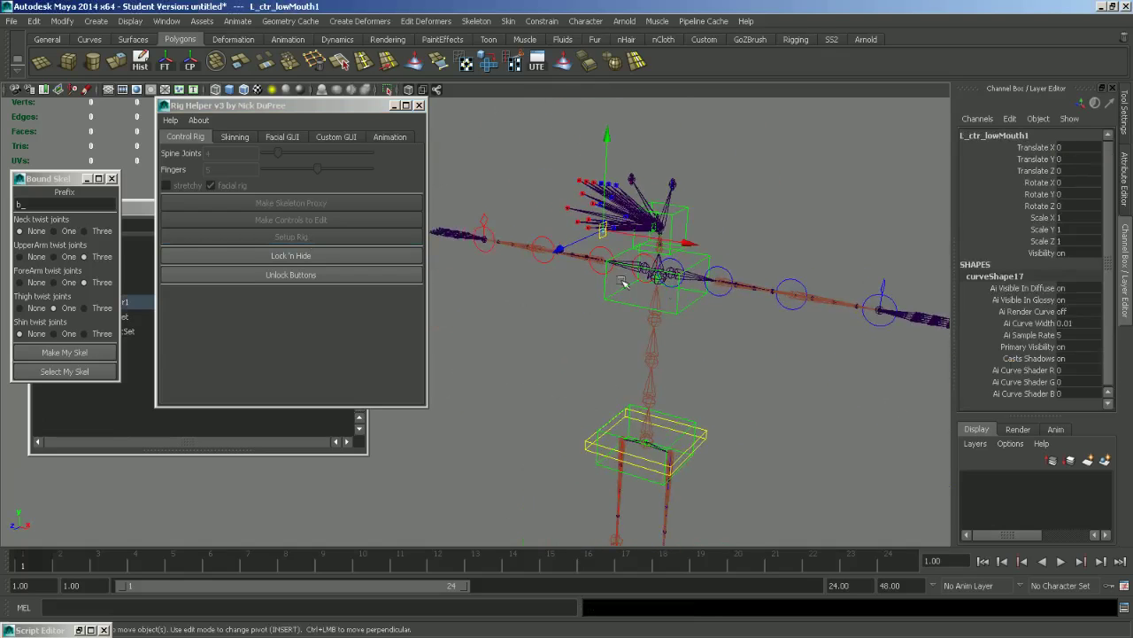
Step: Make the GUI mover for the facial controls and check where it sits at the rig's feet
{"action": "left_click", "coordinate": [283, 137]}
{"action": "middle_click_drag", "start_coordinate": [567, 416], "coordinate": [684, 278], "text": "alt"}
{"action": "left_click_drag", "start_coordinate": [683, 278], "coordinate": [614, 311], "text": "alt"}
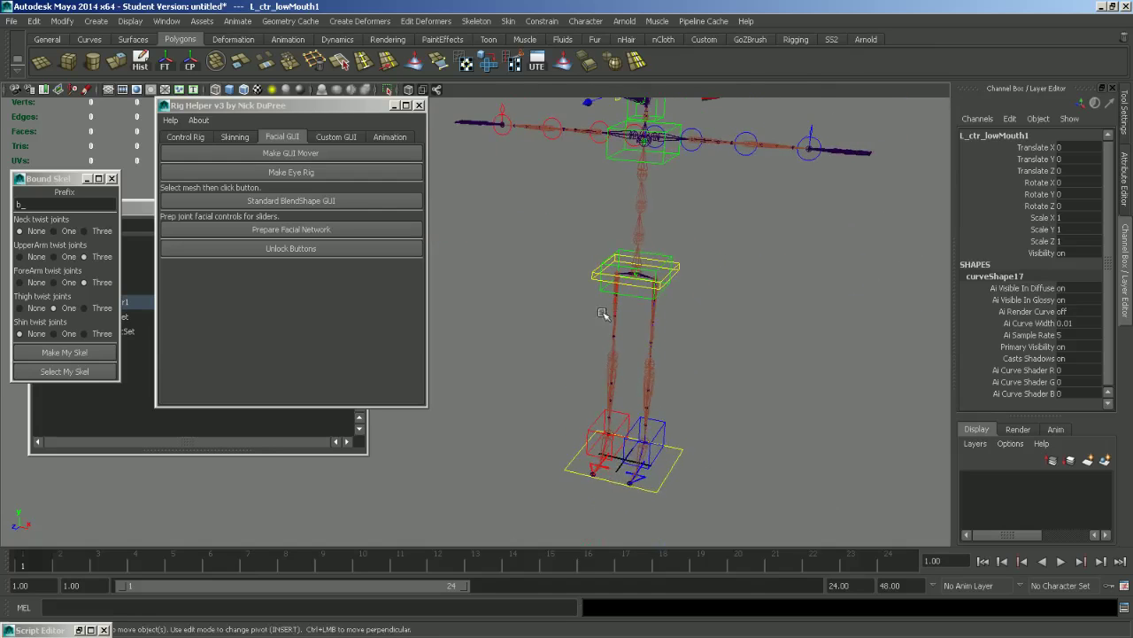
{"action": "left_click", "coordinate": [300, 153]}
{"action": "middle_click_drag", "start_coordinate": [709, 383], "coordinate": [616, 240], "text": "alt"}
{"action": "right_click_drag", "start_coordinate": [616, 239], "coordinate": [826, 445], "text": "alt"}
{"action": "left_click_drag", "start_coordinate": [711, 354], "coordinate": [700, 350], "text": "alt"}
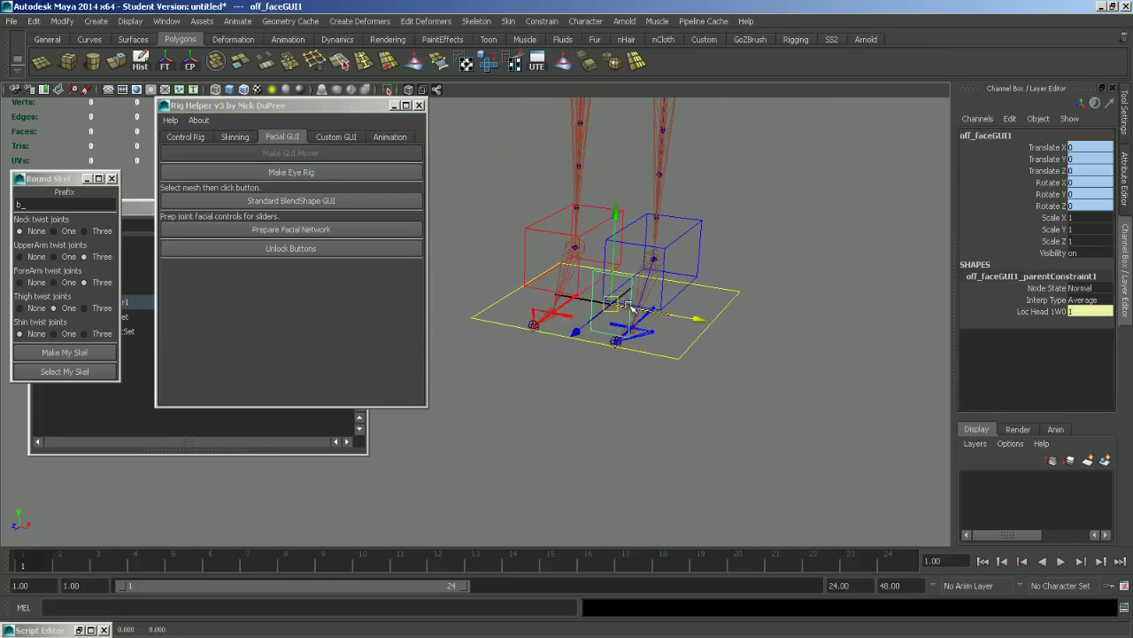
{"action": "scroll", "coordinate": [619, 379], "scroll_direction": "down", "scroll_amount": 5}
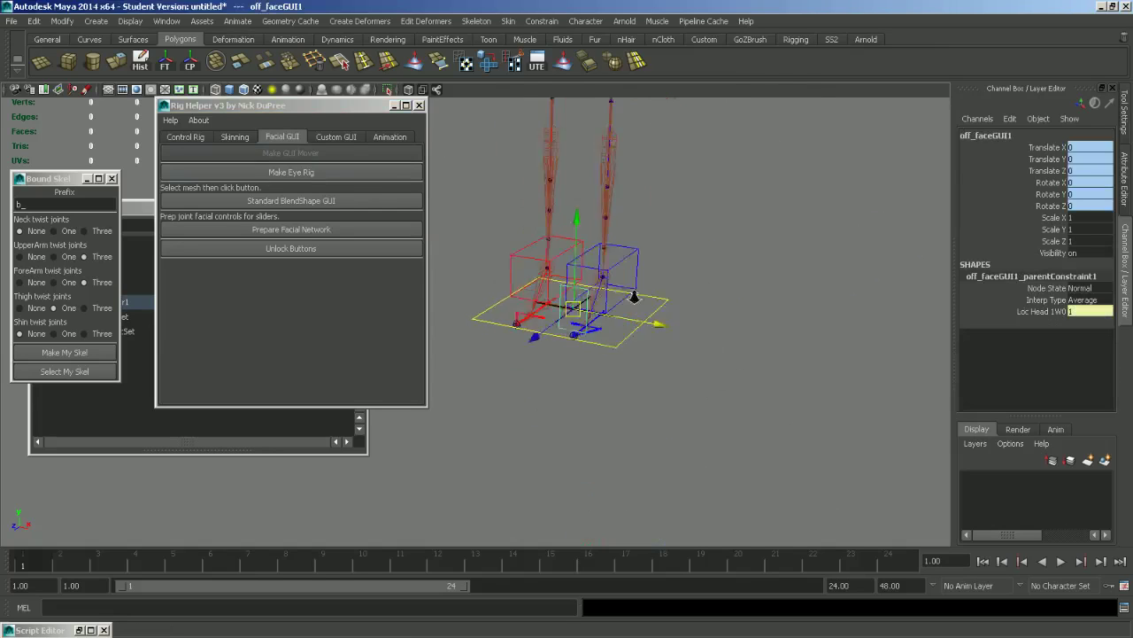
{"action": "middle_click_drag", "start_coordinate": [621, 379], "coordinate": [599, 387], "text": "alt"}
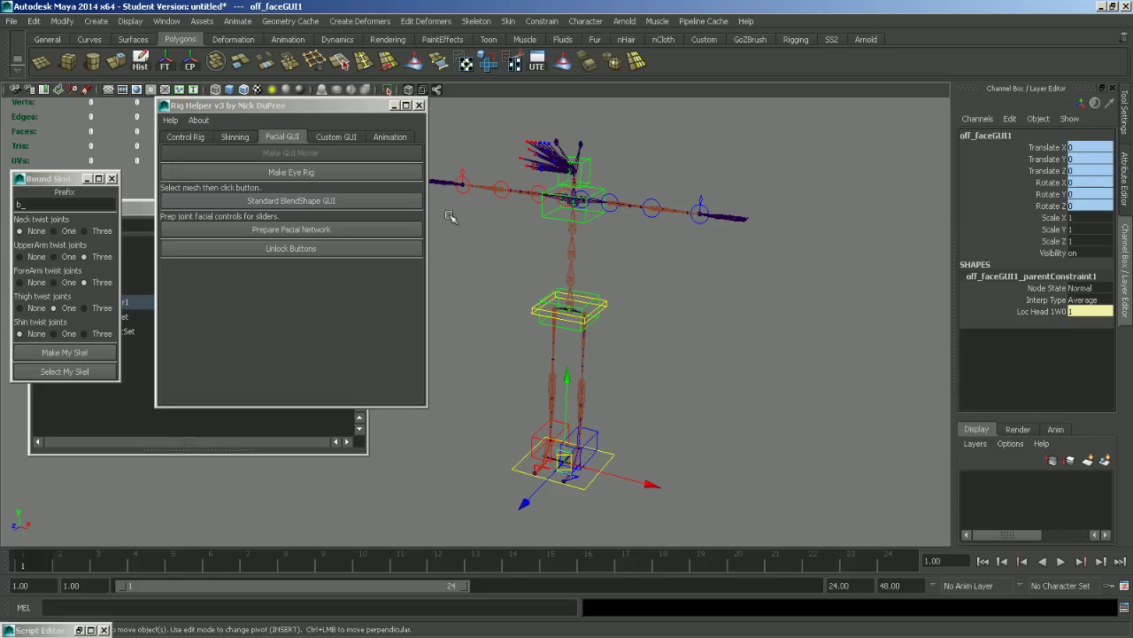
Step: Make the eye rig and select its face panel control ctr_faceGUI1 between the feet
{"action": "left_click", "coordinate": [293, 175]}
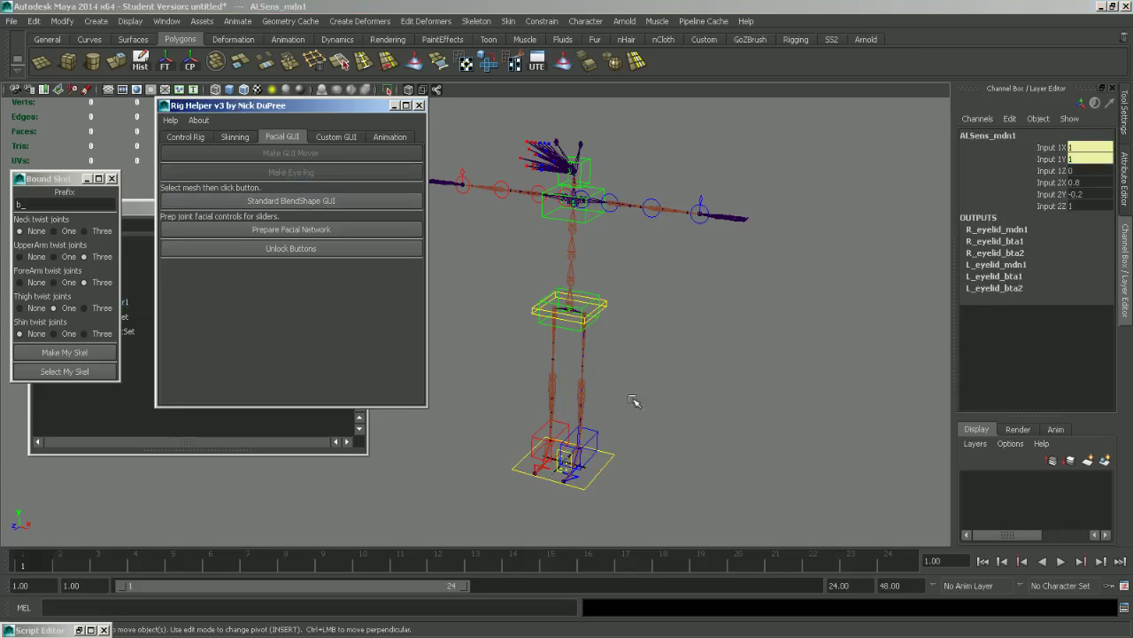
{"action": "scroll", "coordinate": [576, 319], "scroll_direction": "up", "scroll_amount": 5}
{"action": "scroll", "coordinate": [520, 320], "scroll_direction": "up", "scroll_amount": 2}
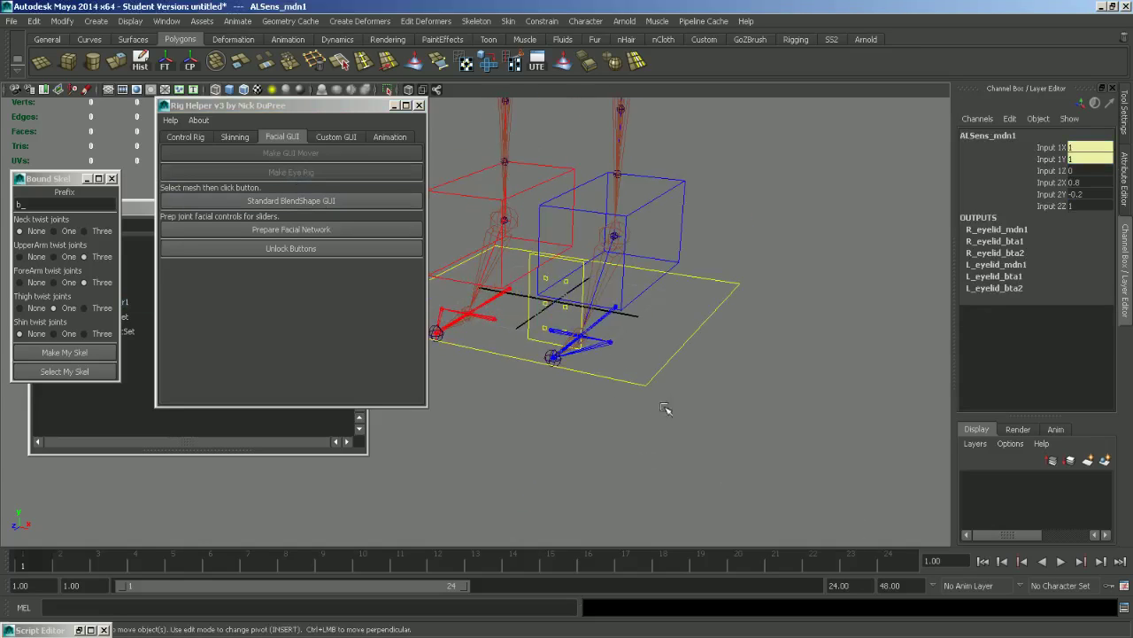
{"action": "left_click", "coordinate": [531, 316]}
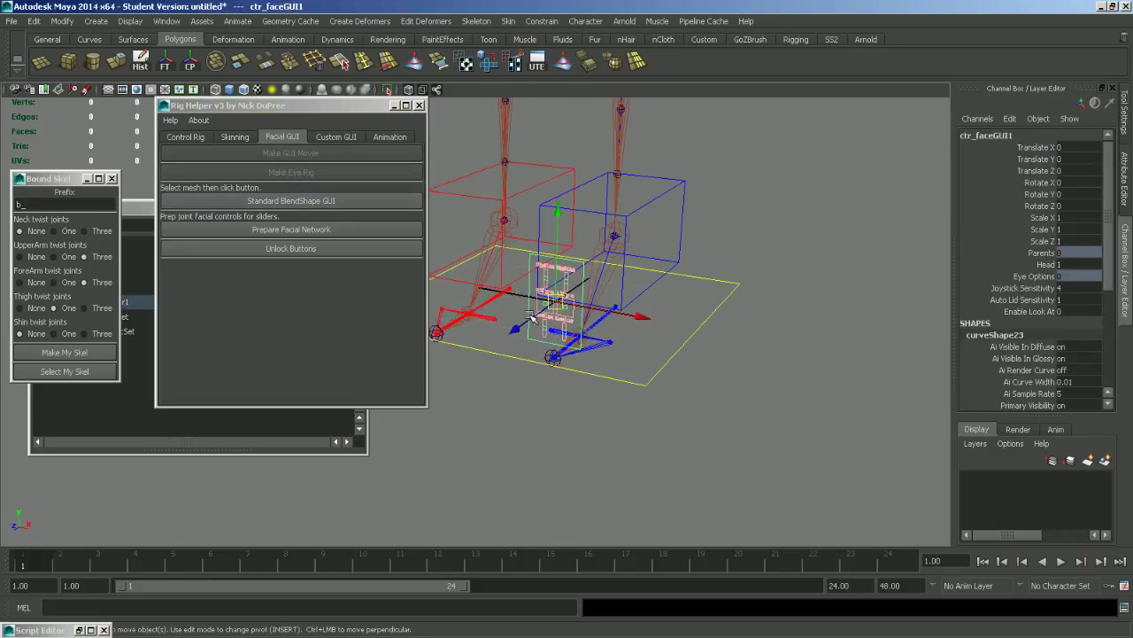
Step: Select drv_faceGUI1 under the face panel control and move it up beside the character's head
{"action": "key", "text": "Down"}
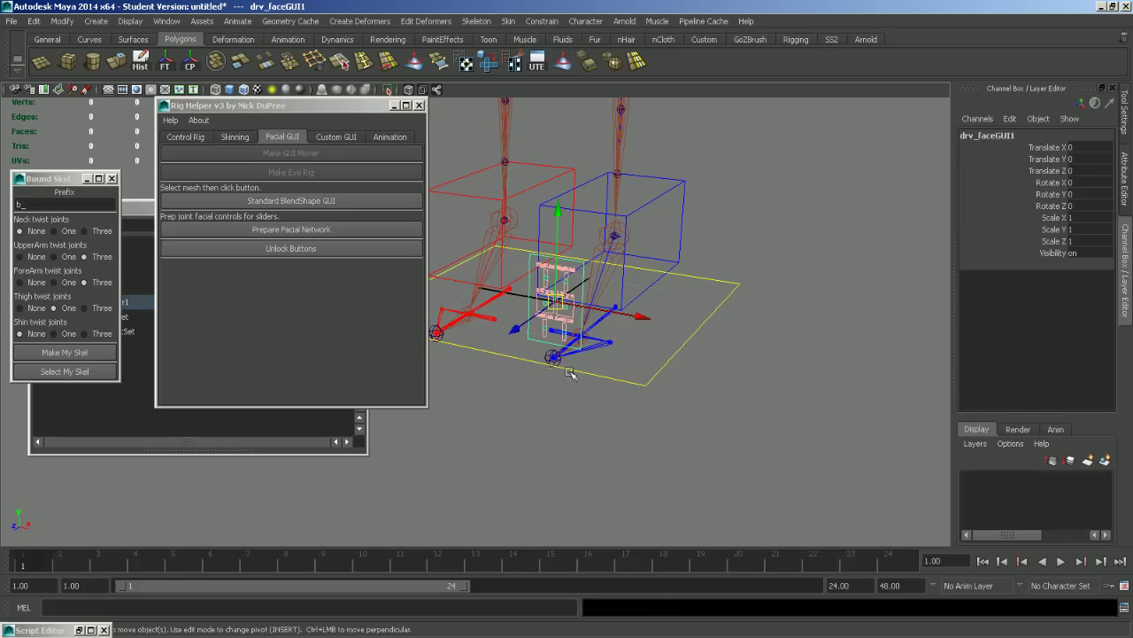
{"action": "left_click_drag", "start_coordinate": [666, 383], "coordinate": [678, 386], "text": "alt"}
{"action": "right_click_drag", "start_coordinate": [678, 386], "coordinate": [486, 183], "text": "alt"}
{"action": "middle_click_drag", "start_coordinate": [486, 182], "coordinate": [699, 78], "text": "alt"}
{"action": "middle_click_drag", "start_coordinate": [649, 285], "coordinate": [646, 410], "text": "alt"}
{"action": "middle_click_drag", "start_coordinate": [646, 410], "coordinate": [645, 316]}
{"action": "left_click_drag", "start_coordinate": [645, 316], "coordinate": [648, 296], "text": "alt"}
{"action": "right_click_drag", "start_coordinate": [648, 296], "coordinate": [760, 270], "text": "alt"}
{"action": "middle_click_drag", "start_coordinate": [760, 270], "coordinate": [719, 363], "text": "alt"}
Step: Check ctr_faceGUI1 at its new position, switch the viewport background to black, and clear the selection
{"action": "left_click", "coordinate": [731, 186]}
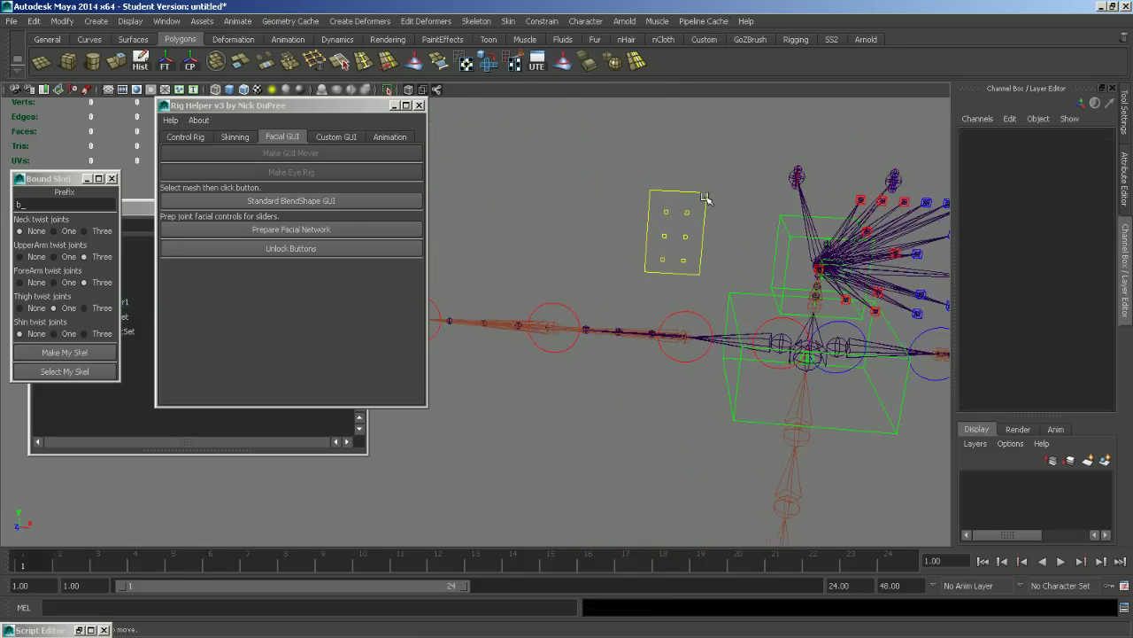
{"action": "left_click", "coordinate": [702, 194]}
{"action": "key", "text": "alt+b"}
{"action": "key", "text": "alt+b"}
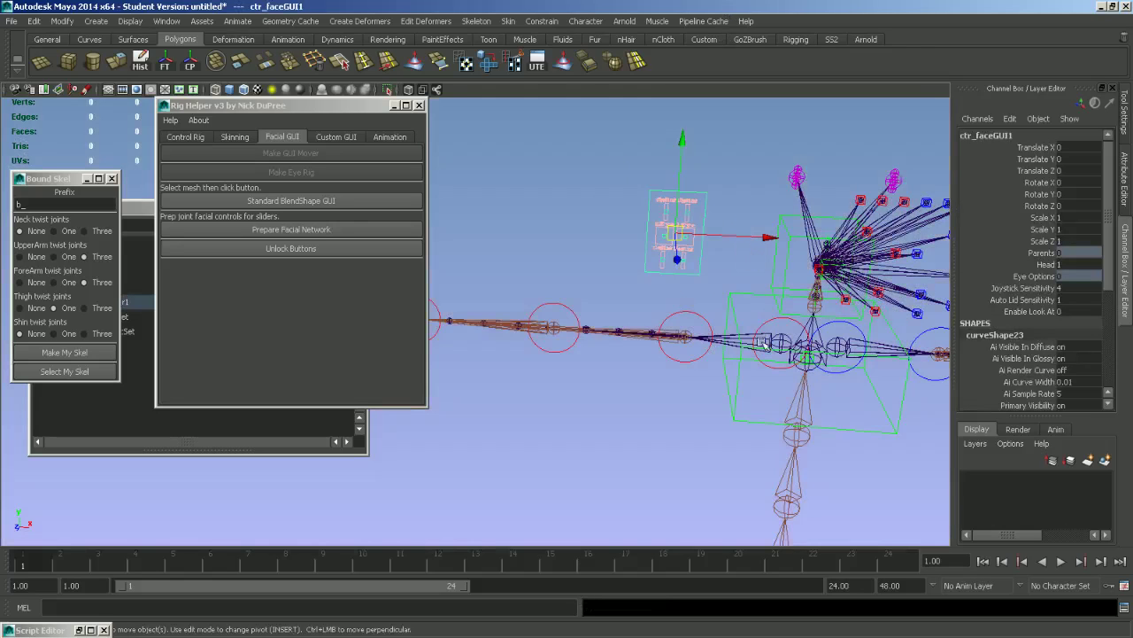
{"action": "left_click_drag", "start_coordinate": [759, 340], "coordinate": [619, 406], "text": "alt"}
{"action": "key", "text": "alt+b"}
{"action": "right_click_drag", "start_coordinate": [651, 390], "coordinate": [524, 374], "text": "alt"}
{"action": "middle_click_drag", "start_coordinate": [524, 375], "coordinate": [572, 352], "text": "alt"}
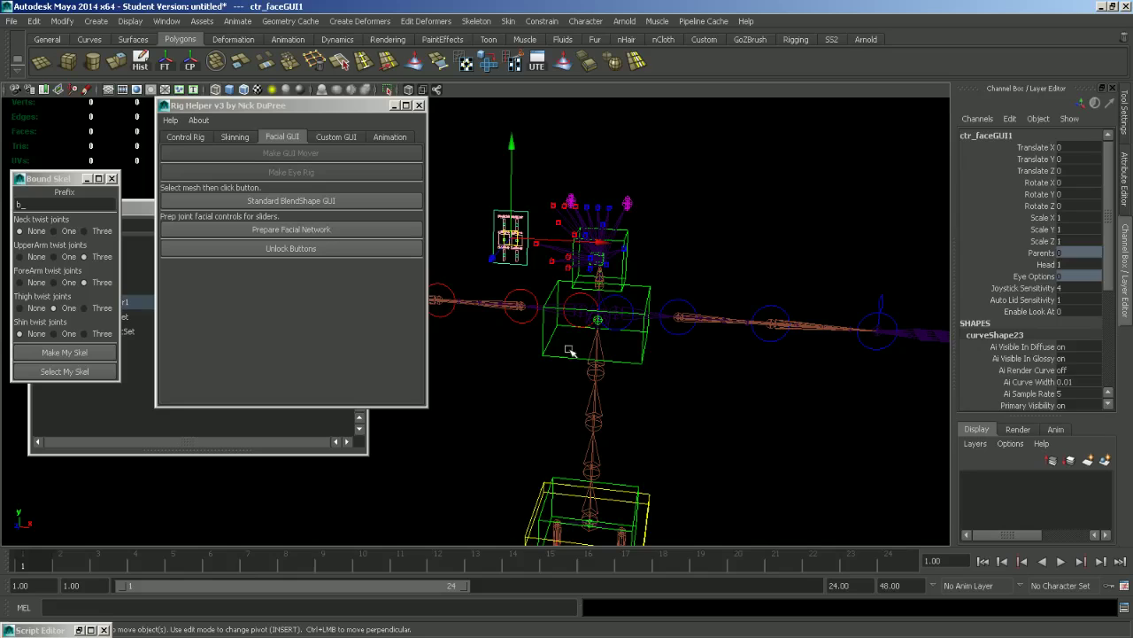
{"action": "left_click", "coordinate": [492, 387]}
{"action": "right_click_drag", "start_coordinate": [526, 399], "coordinate": [492, 387], "text": "alt"}
{"action": "middle_click_drag", "start_coordinate": [491, 387], "coordinate": [526, 353], "text": "alt"}
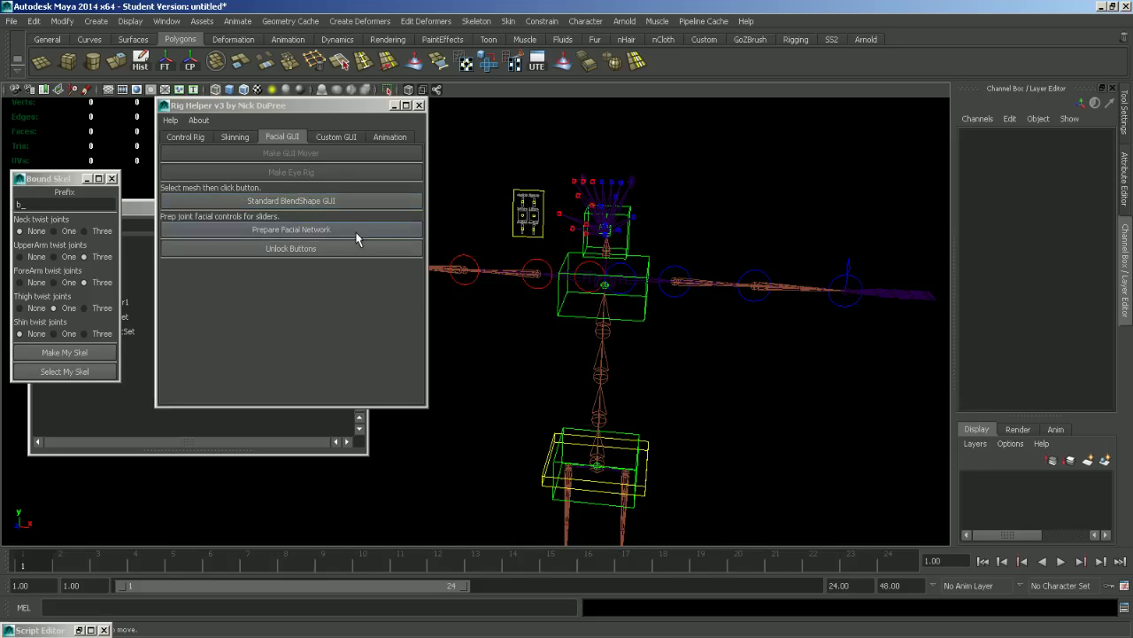
Step: Select ctr_faceGUI1 beside the head and examine its eye attributes and placement relative to the whole rig
{"action": "right_click_drag", "start_coordinate": [721, 392], "coordinate": [602, 342], "text": "alt"}
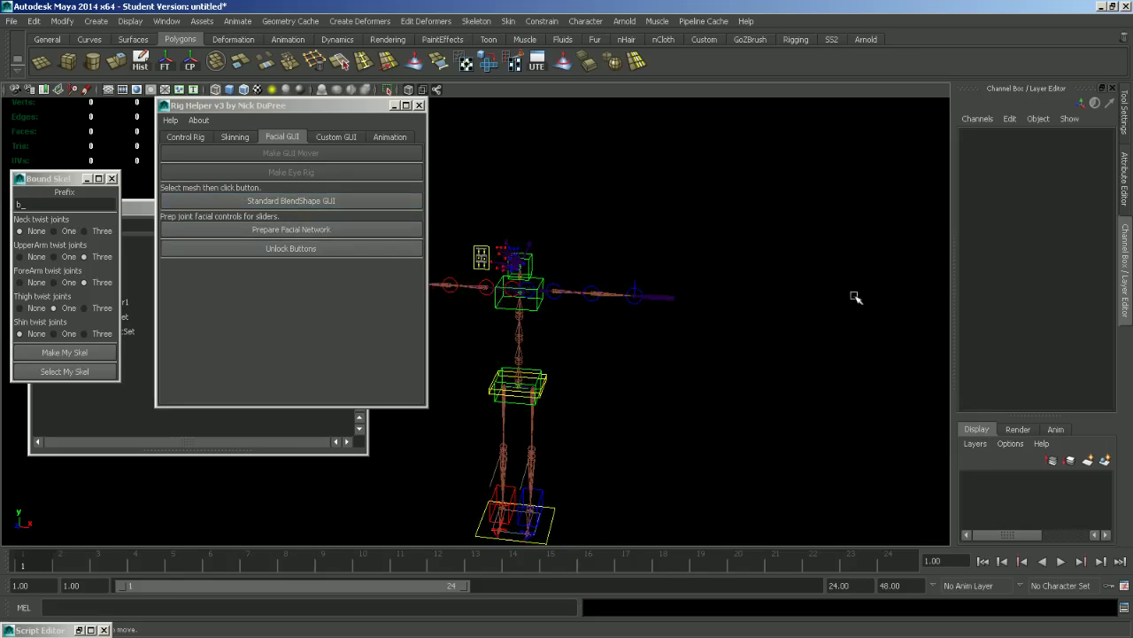
{"action": "middle_click_drag", "start_coordinate": [608, 387], "coordinate": [691, 365], "text": "alt"}
{"action": "right_click_drag", "start_coordinate": [692, 365], "coordinate": [928, 516], "text": "alt"}
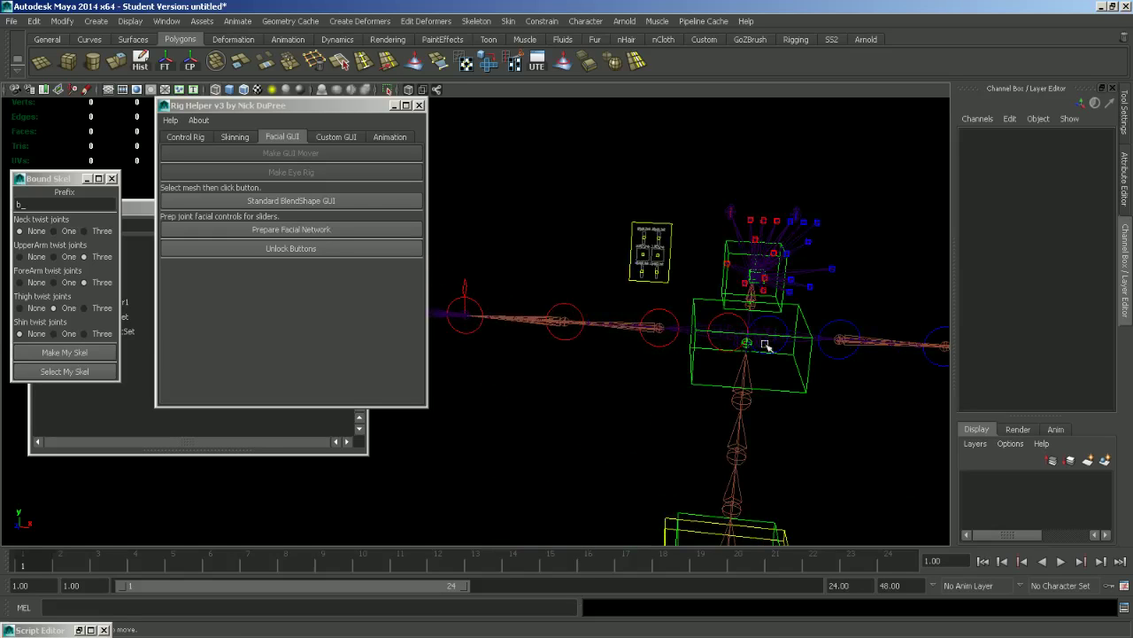
{"action": "left_click", "coordinate": [671, 255]}
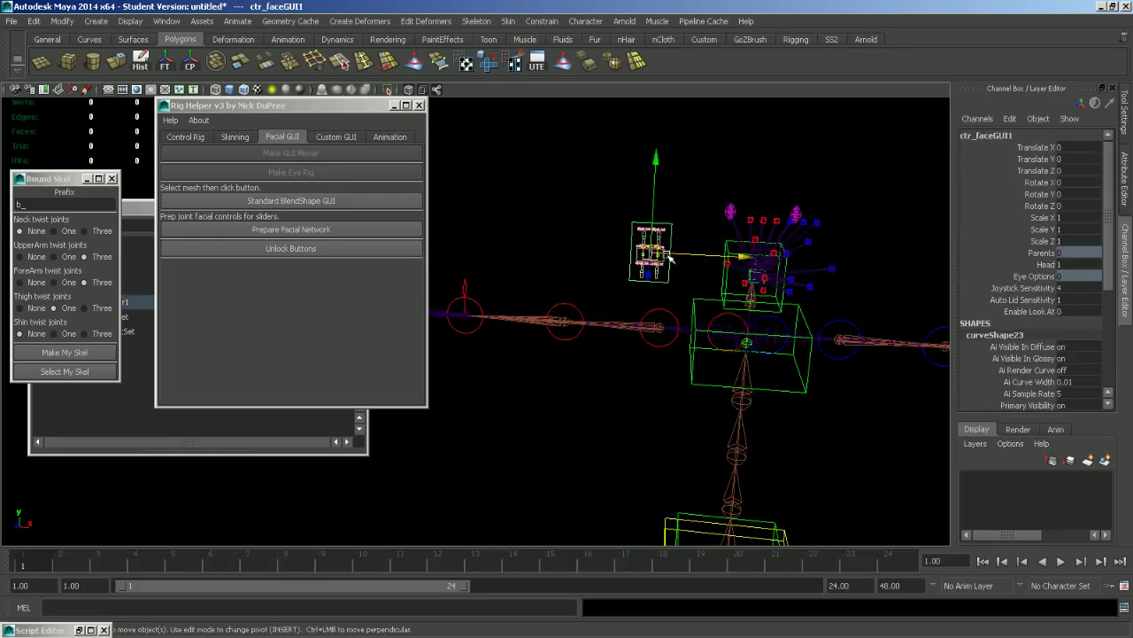
{"action": "mouse_move", "coordinate": [739, 271]}
{"action": "left_mouse_down", "text": "alt"}
{"action": "mouse_move", "coordinate": [755, 281]}
{"action": "mouse_move", "coordinate": [724, 280]}
{"action": "mouse_move", "coordinate": [754, 256]}
{"action": "left_mouse_up", "text": "alt"}
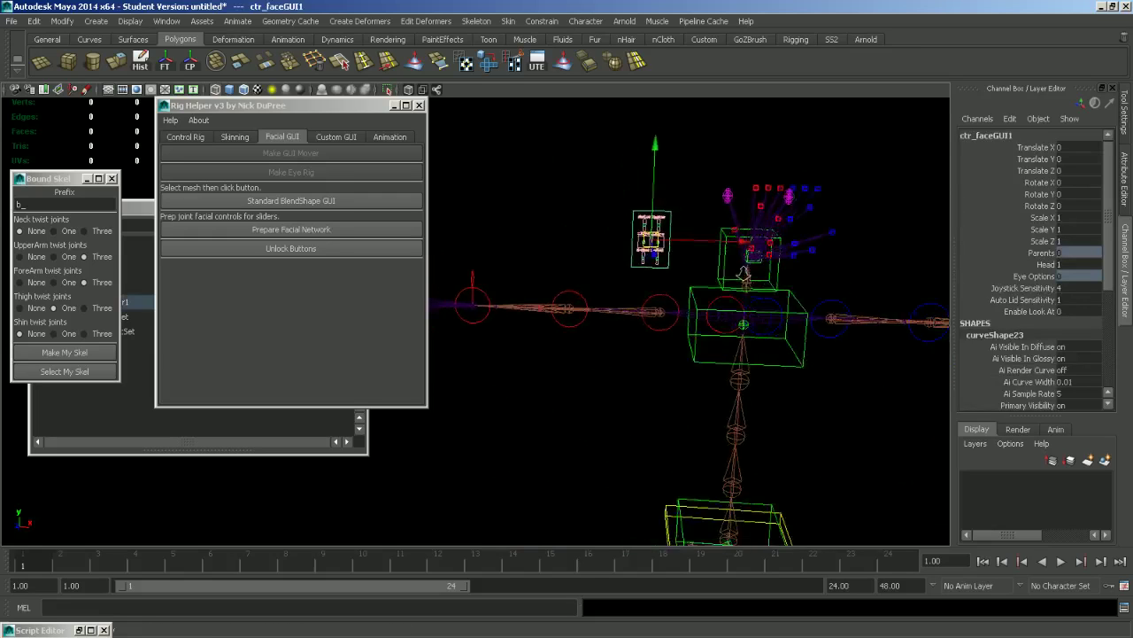
{"action": "right_click_drag", "start_coordinate": [753, 256], "coordinate": [562, 326], "text": "alt"}
{"action": "middle_click_drag", "start_coordinate": [561, 326], "coordinate": [555, 289], "text": "alt"}
{"action": "left_click_drag", "start_coordinate": [554, 289], "coordinate": [581, 328], "text": "alt"}
{"action": "right_click_drag", "start_coordinate": [582, 328], "coordinate": [520, 288], "text": "alt"}
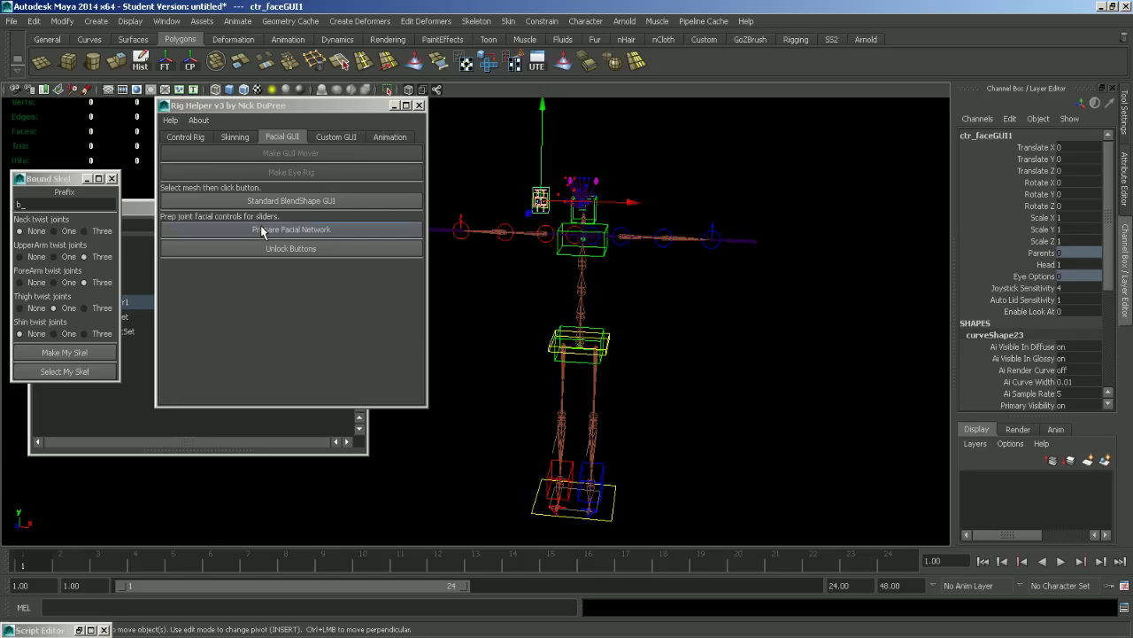
Step: Try moving the right mouth corner control R_ctr_cornerMouth1 on the face rig, and undo the move
{"action": "middle_click_drag", "start_coordinate": [599, 247], "coordinate": [526, 346], "text": "alt"}
{"action": "right_click_drag", "start_coordinate": [526, 346], "coordinate": [586, 352], "text": "alt"}
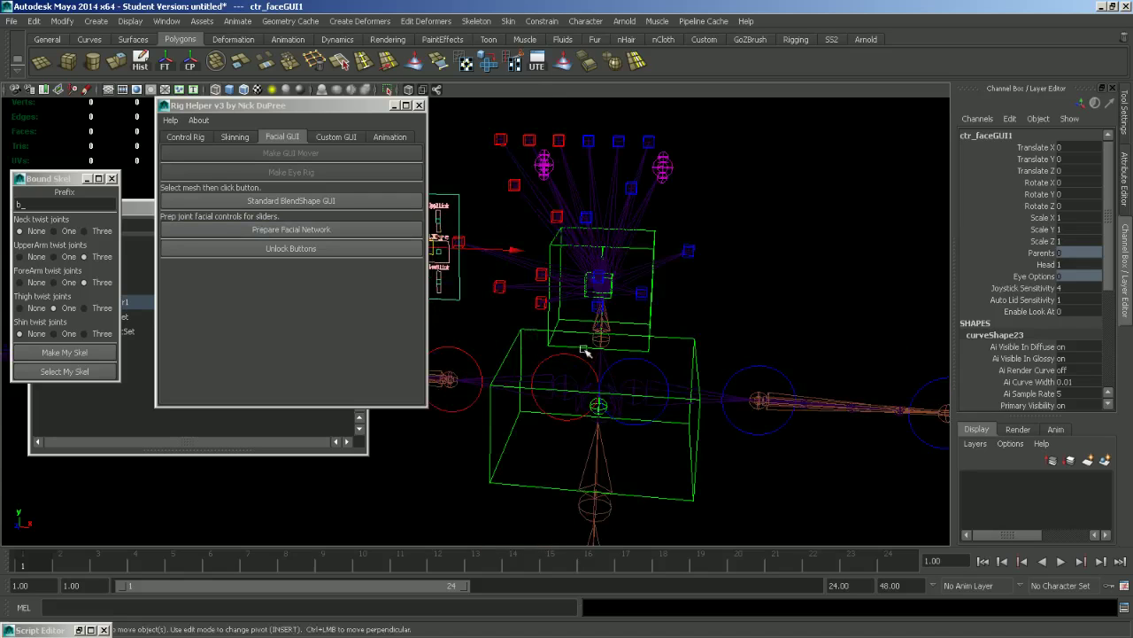
{"action": "left_click", "coordinate": [504, 293]}
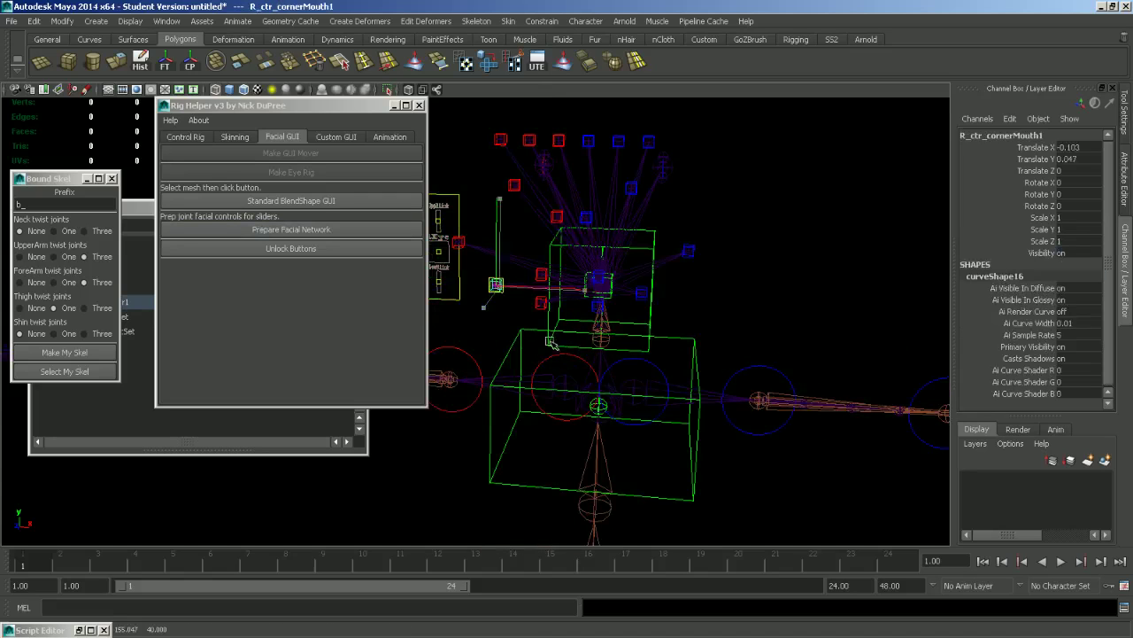
{"action": "key", "text": "ctrl+z"}
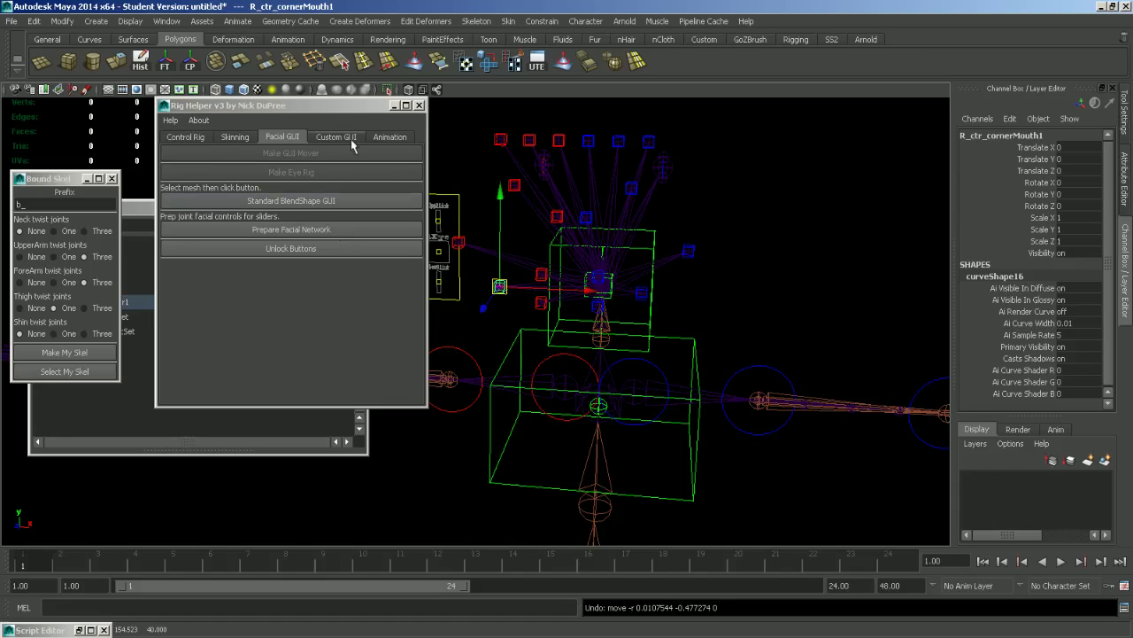
Step: Prepare the facial network so the joint facial controls can be driven by sliders
{"action": "left_click", "coordinate": [328, 232]}
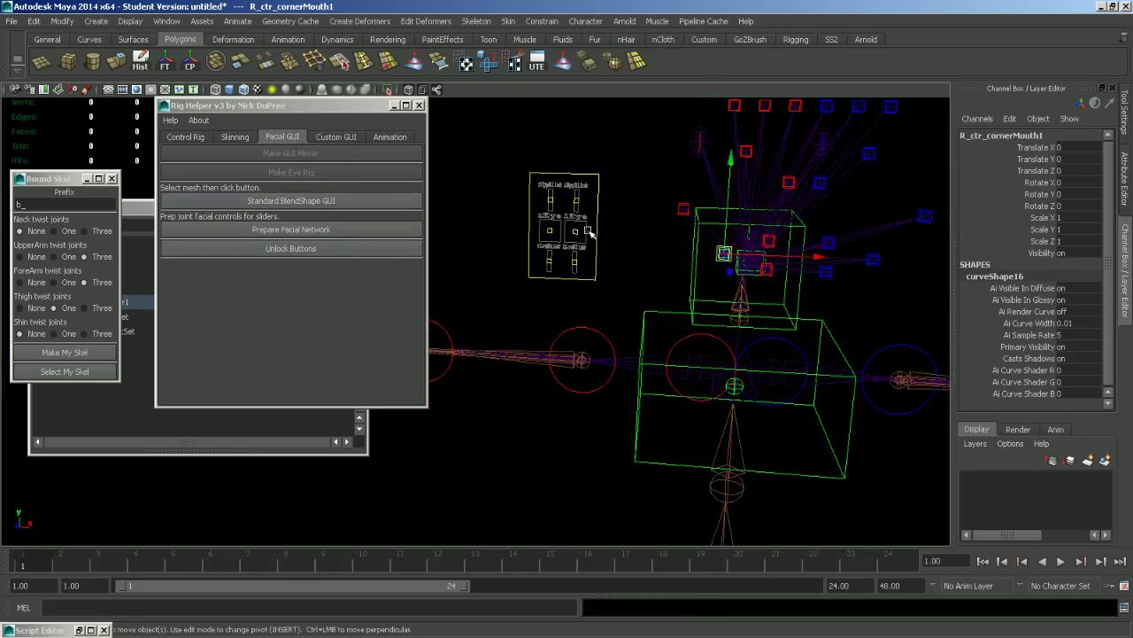
{"action": "scroll", "coordinate": [555, 312], "scroll_direction": "down", "scroll_amount": 5}
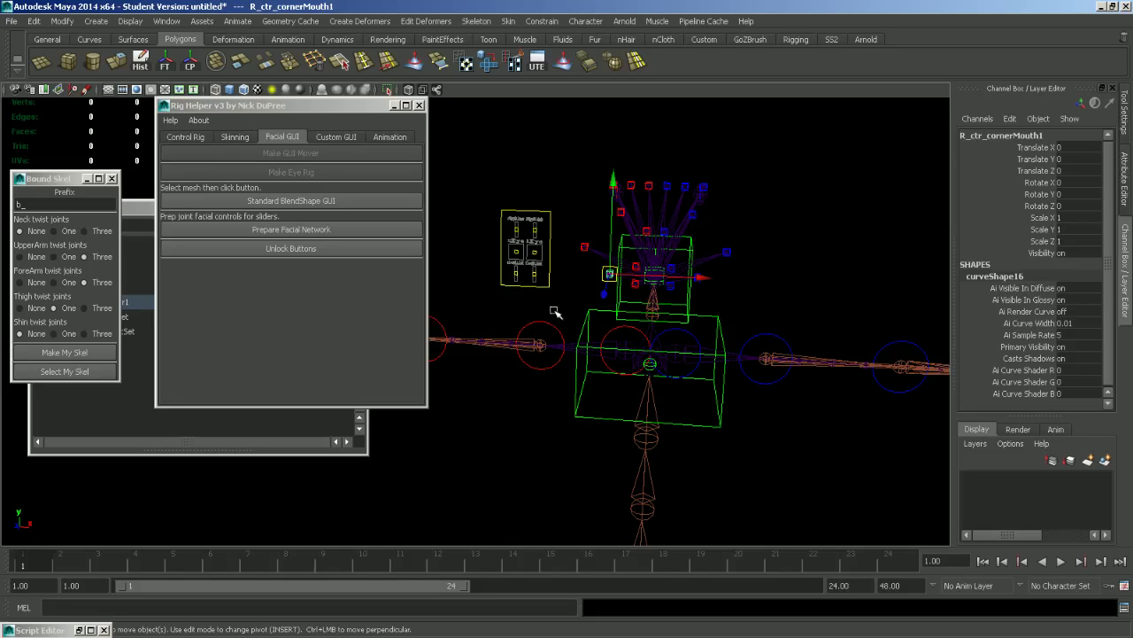
{"action": "left_click", "coordinate": [295, 232]}
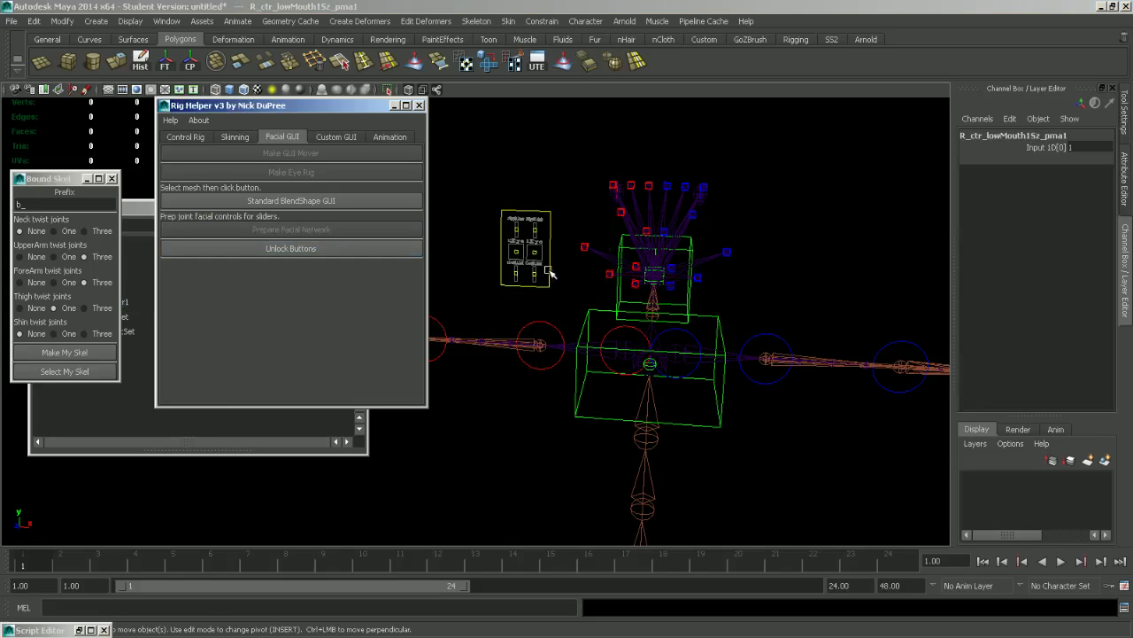
{"action": "middle_click_drag", "start_coordinate": [524, 288], "coordinate": [436, 307], "text": "alt"}
{"action": "right_click_drag", "start_coordinate": [436, 306], "coordinate": [541, 352], "text": "alt"}
{"action": "middle_click_drag", "start_coordinate": [541, 352], "coordinate": [574, 359], "text": "alt"}
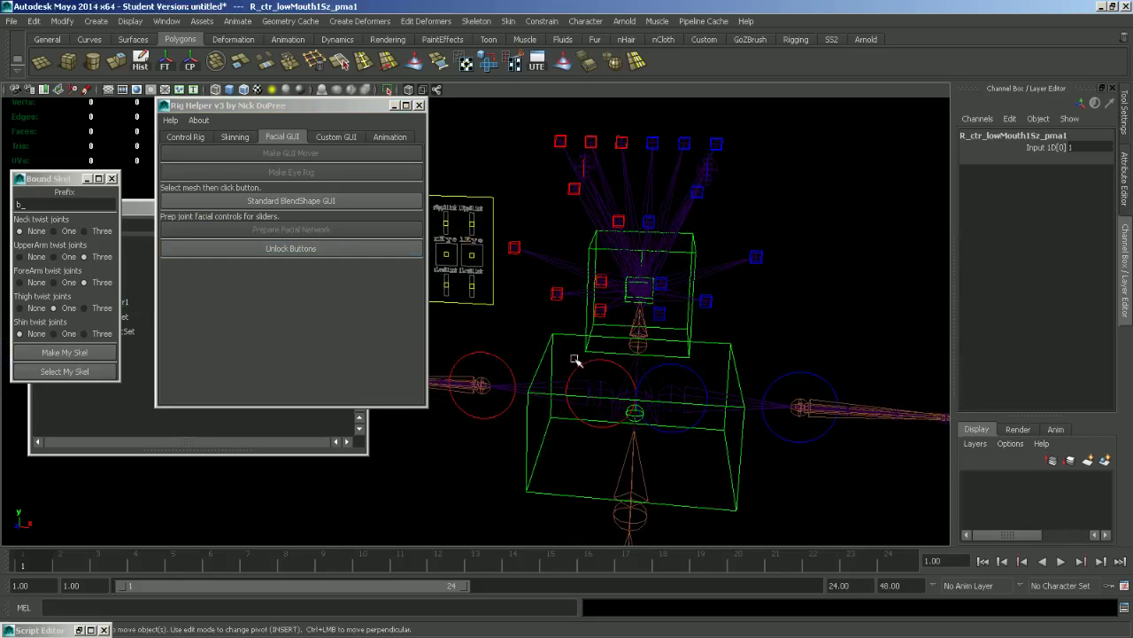
Step: Select the mouth corner control R_ctr_cornerMouth1 and the lEye joystick on the face panel to inspect their channels
{"action": "left_click", "coordinate": [560, 298]}
{"action": "right_click_drag", "start_coordinate": [563, 303], "coordinate": [666, 369], "text": "alt"}
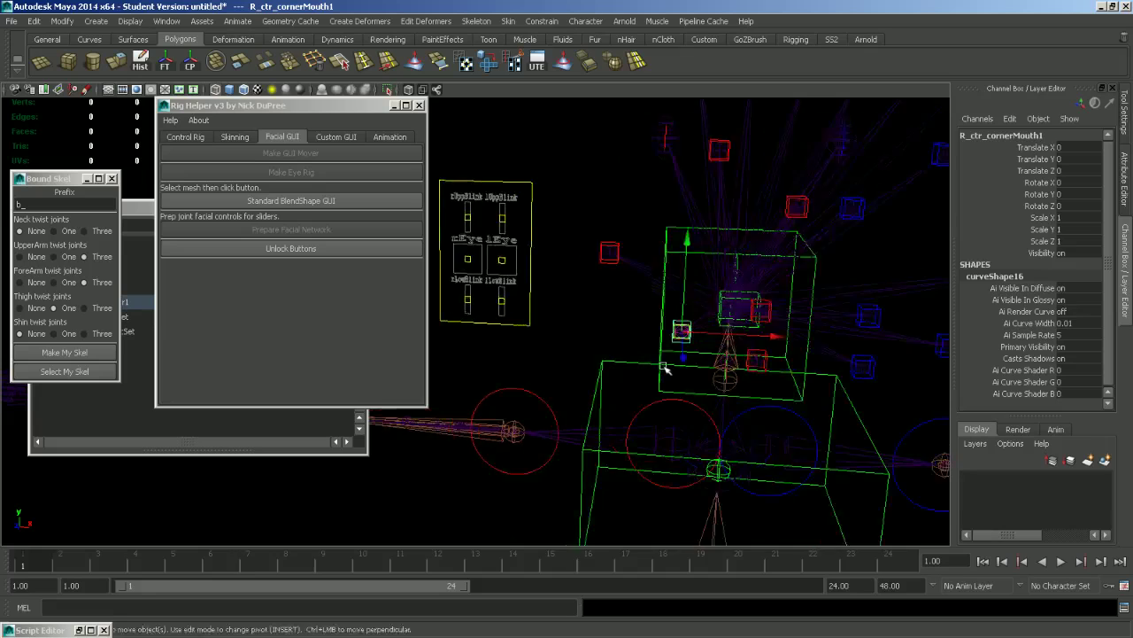
{"action": "middle_click_drag", "start_coordinate": [666, 369], "coordinate": [746, 367], "text": "alt"}
{"action": "left_click", "coordinate": [588, 259]}
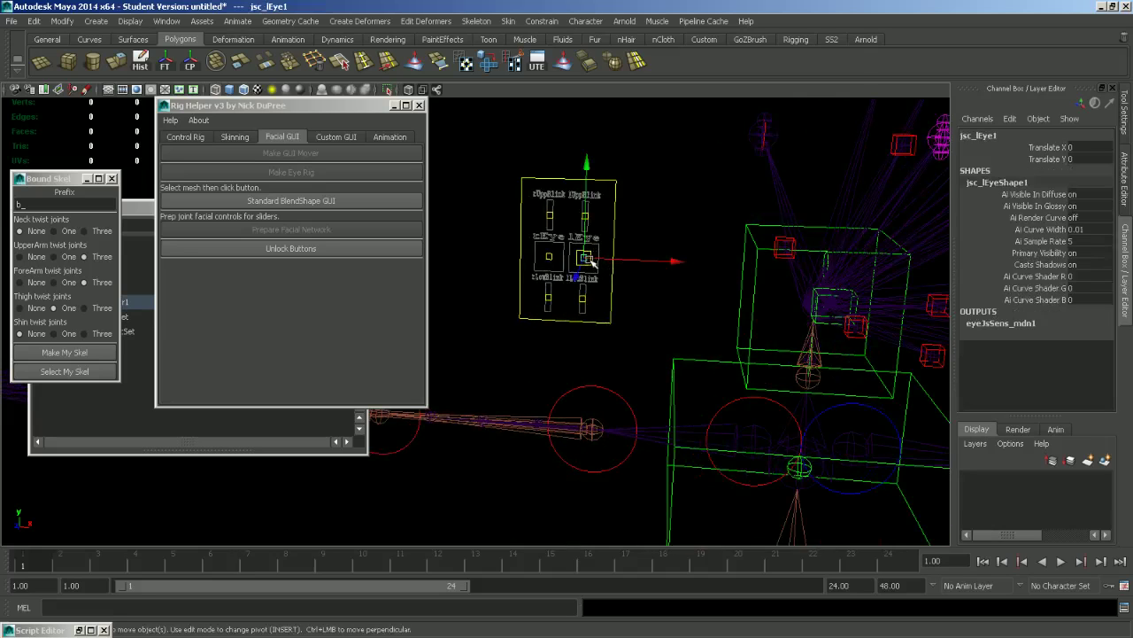
{"action": "right_click_drag", "start_coordinate": [650, 291], "coordinate": [505, 304], "text": "alt"}
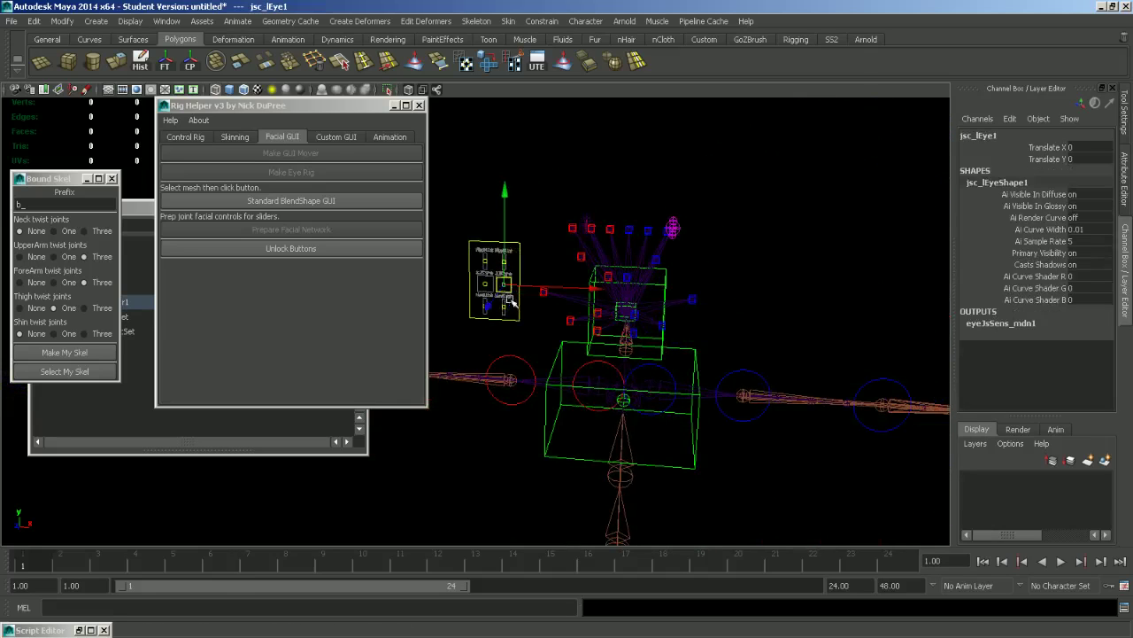
Step: Make a custom 4x4 slider named Sync for the face panel
{"action": "left_click", "coordinate": [334, 139]}
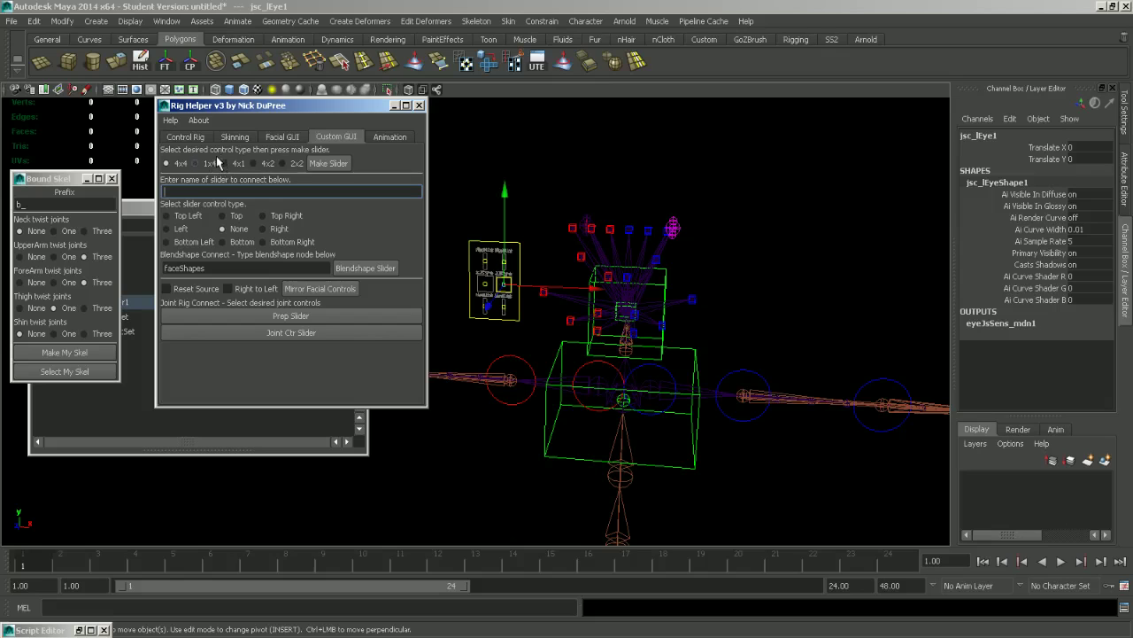
{"action": "middle_click_drag", "start_coordinate": [451, 239], "coordinate": [525, 239], "text": "alt"}
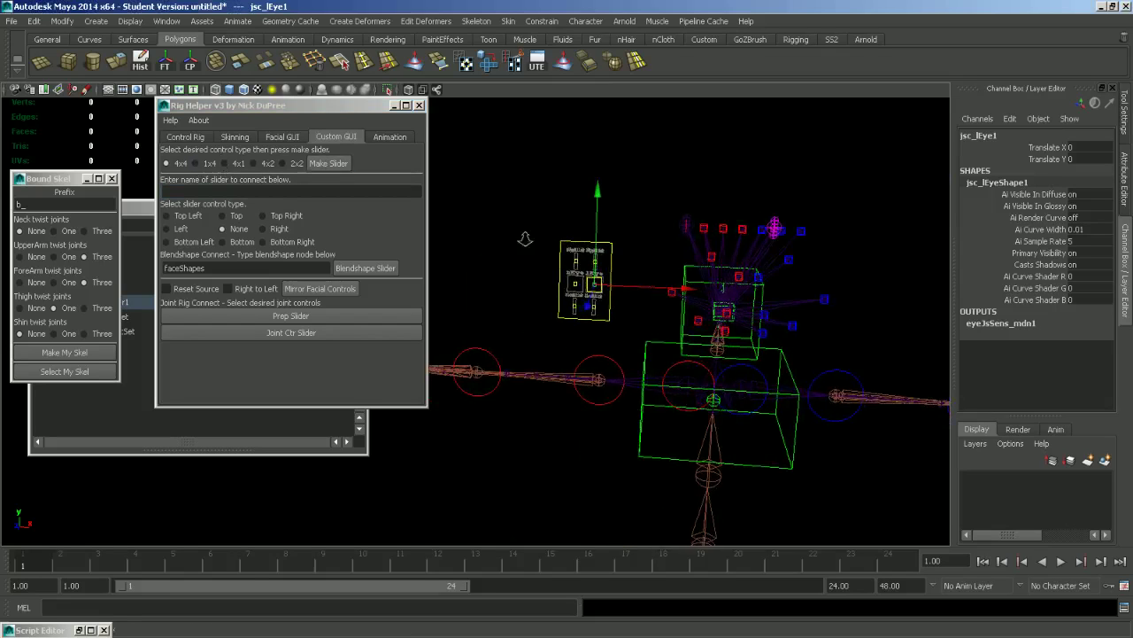
{"action": "right_click_drag", "start_coordinate": [525, 239], "coordinate": [625, 310], "text": "alt"}
{"action": "middle_click_drag", "start_coordinate": [624, 310], "coordinate": [557, 313], "text": "alt"}
{"action": "right_click_drag", "start_coordinate": [557, 314], "coordinate": [634, 340], "text": "alt"}
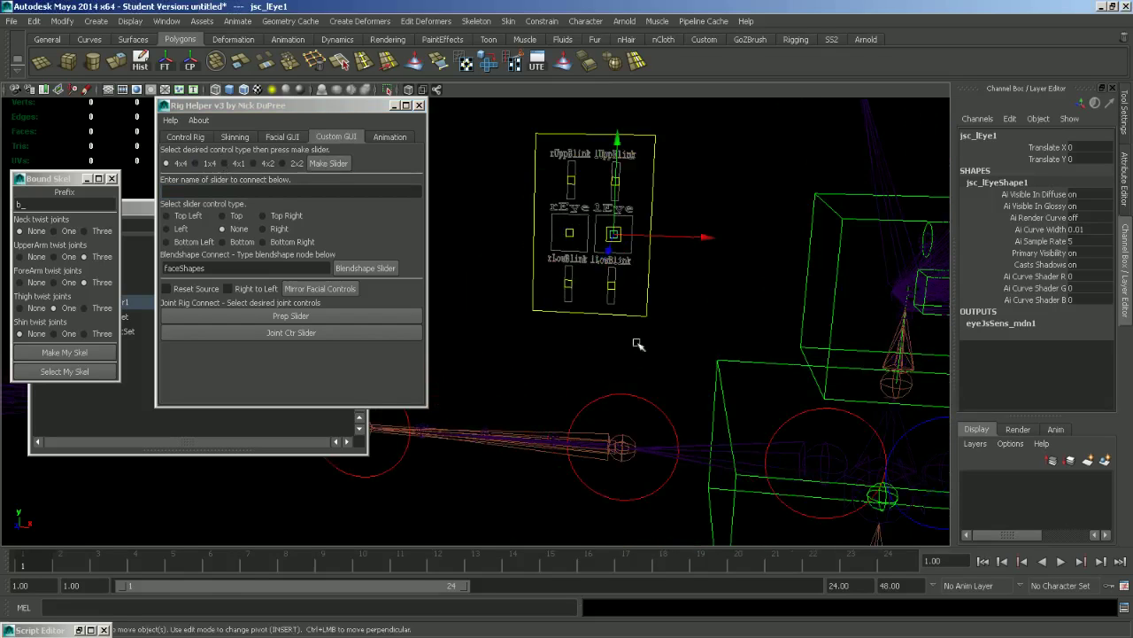
{"action": "left_click", "coordinate": [335, 166]}
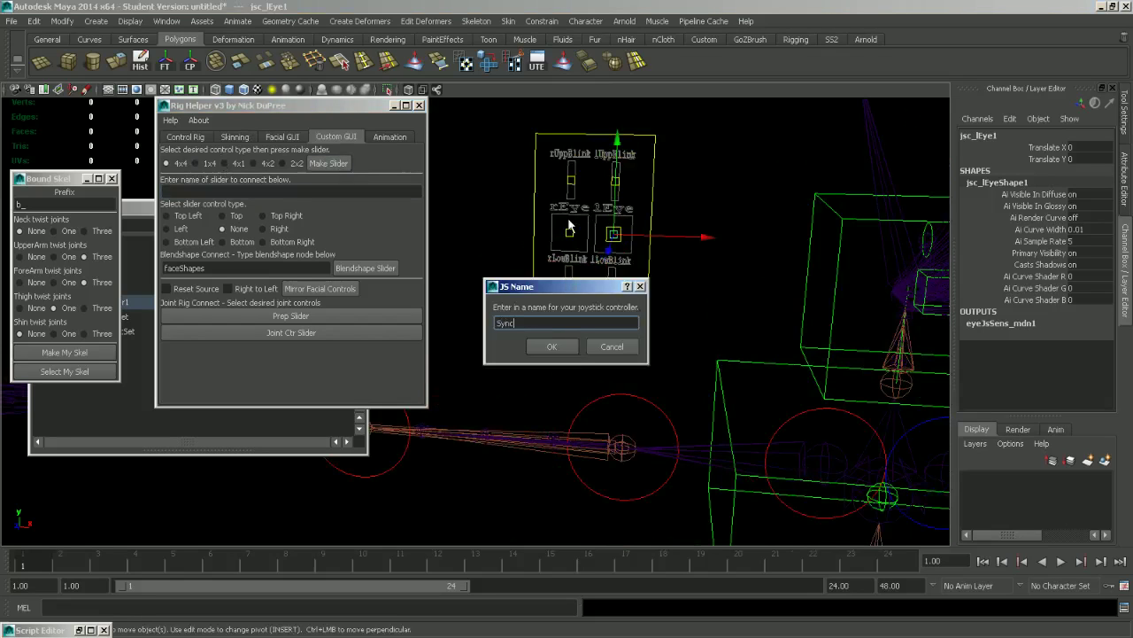
{"action": "left_click", "coordinate": [563, 342]}
{"action": "key", "text": "f"}
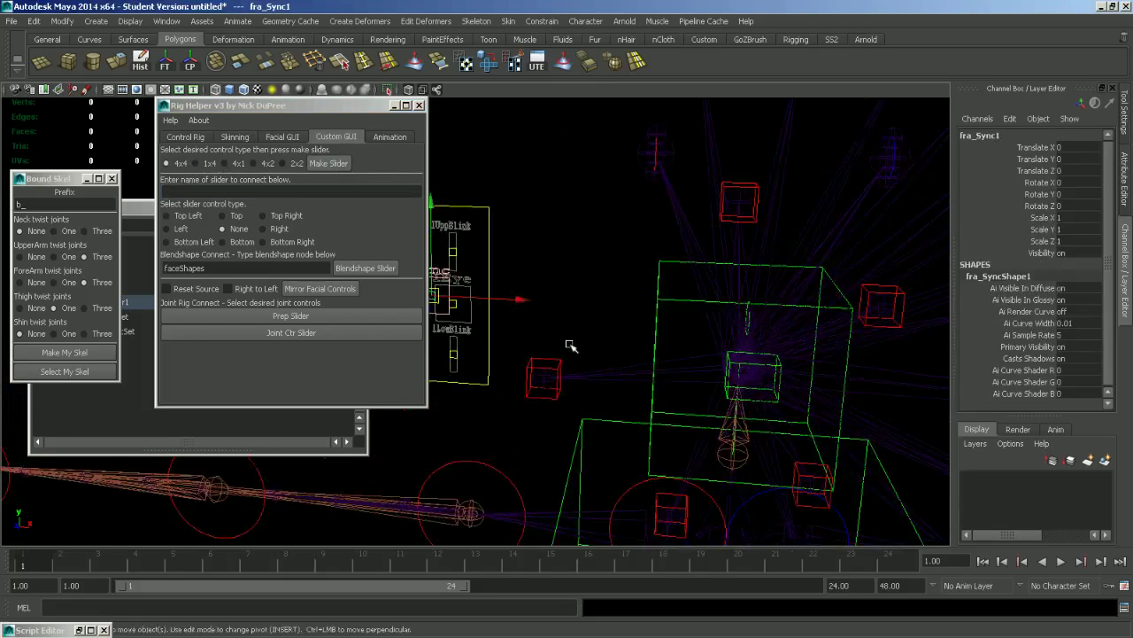
Step: Move the Sync slider frame to Translate Y -0.5 and sideways to sit beside the lEye joystick, and clear the selection
{"action": "right_click_drag", "start_coordinate": [572, 346], "coordinate": [661, 410], "text": "alt"}
{"action": "middle_click_drag", "start_coordinate": [662, 410], "coordinate": [862, 398], "text": "alt"}
{"action": "middle_click_drag", "start_coordinate": [727, 224], "coordinate": [691, 236], "text": "alt"}
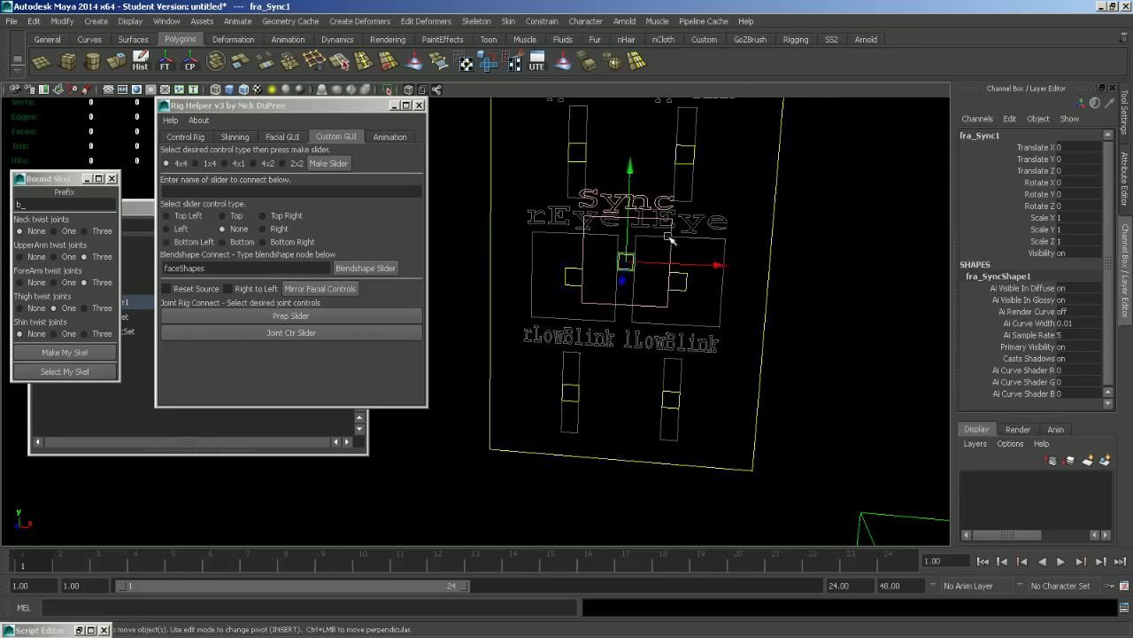
{"action": "left_click_drag", "start_coordinate": [630, 221], "coordinate": [632, 242]}
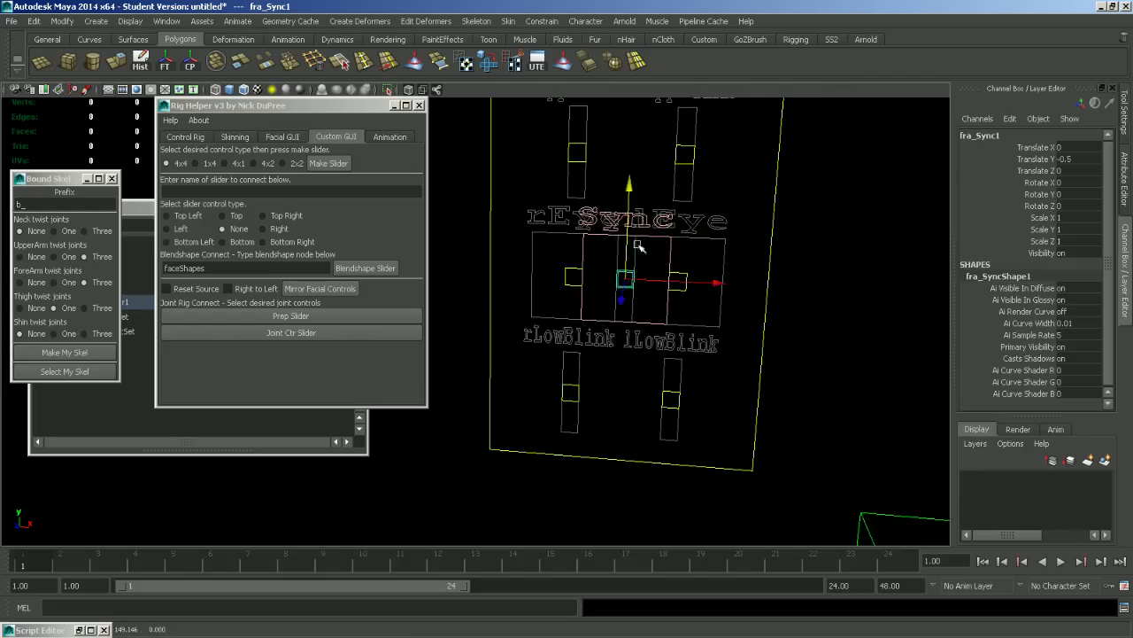
{"action": "left_click_drag", "start_coordinate": [705, 286], "coordinate": [866, 292]}
{"action": "right_click_drag", "start_coordinate": [866, 295], "coordinate": [650, 263], "text": "alt"}
{"action": "middle_click_drag", "start_coordinate": [650, 263], "coordinate": [645, 239], "text": "alt"}
{"action": "left_click", "coordinate": [637, 269]}
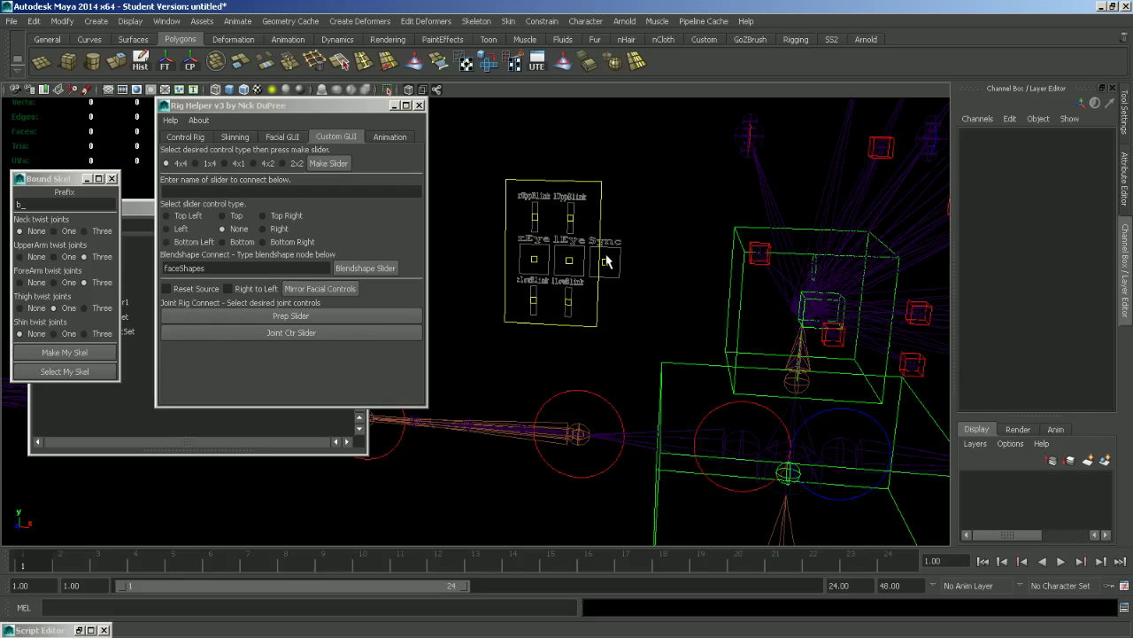
Step: Enter the Sync joystick's name, jsc_Sync1, as the slider to connect and prep that slider
{"action": "left_click", "coordinate": [604, 261]}
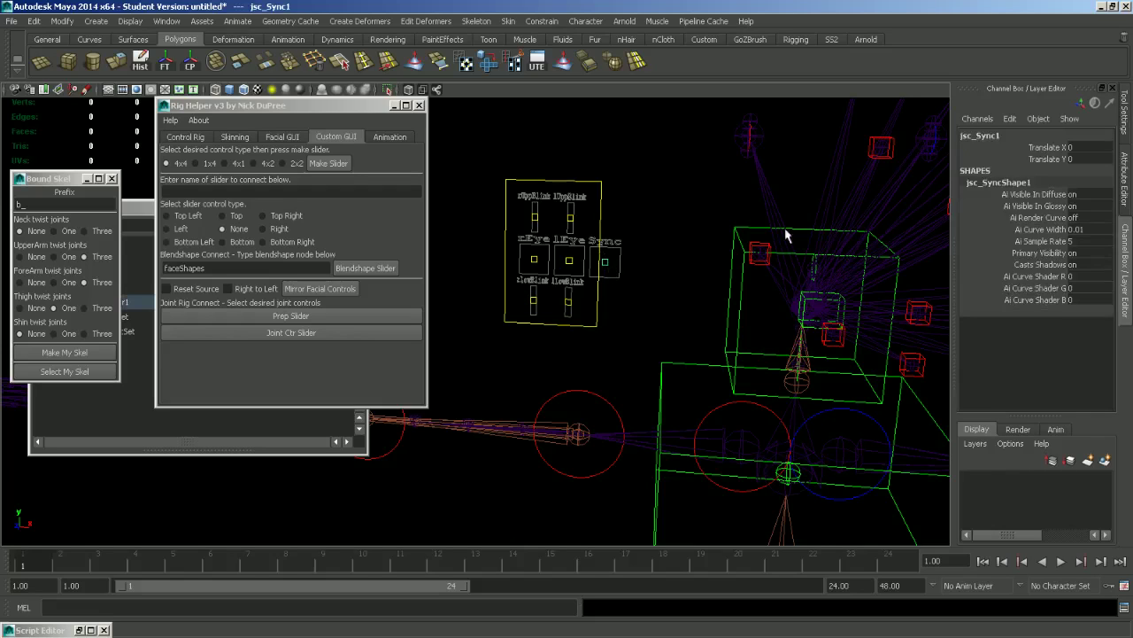
{"action": "double_click", "coordinate": [995, 135]}
{"action": "key", "text": "ctrl+c"}
{"action": "left_click", "coordinate": [290, 191]}
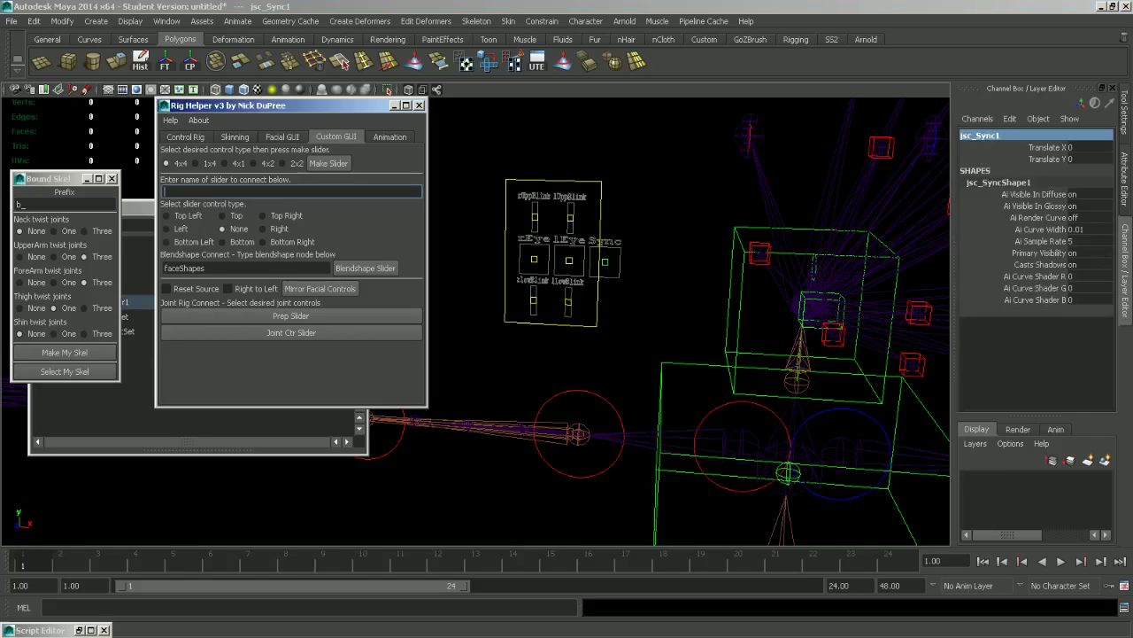
{"action": "key", "text": "ctrl+v"}
{"action": "left_click", "coordinate": [278, 317]}
Step: Test the Sync joystick jsc_Sync1 by moving it down to Translate Y -1, and undo the move
{"action": "left_click_drag", "start_coordinate": [692, 232], "coordinate": [597, 243], "text": "alt"}
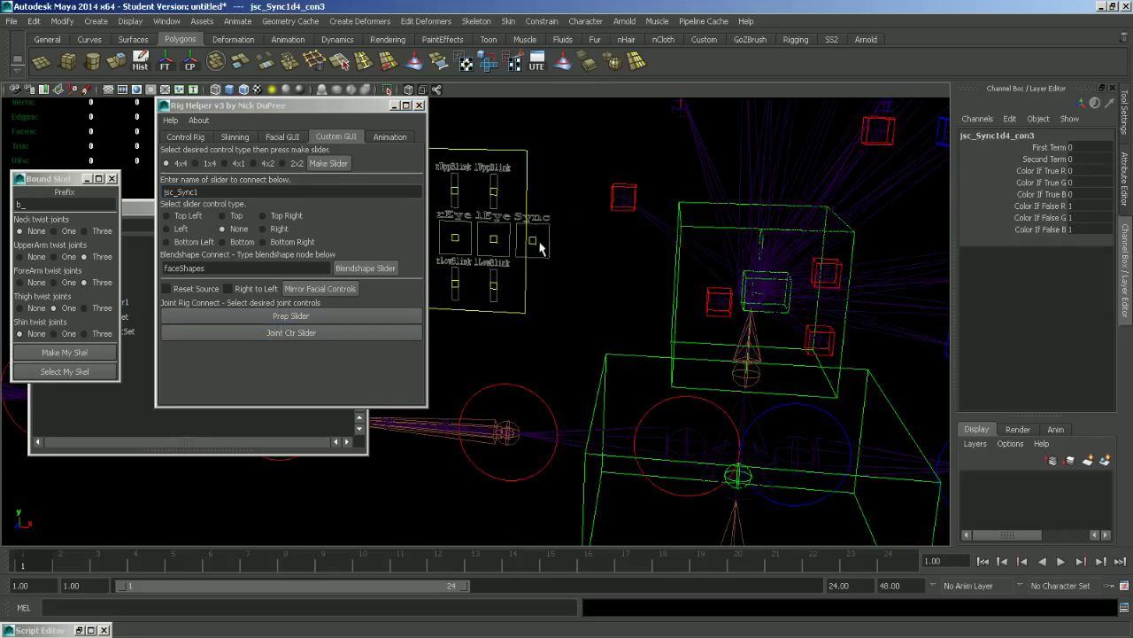
{"action": "right_click_drag", "start_coordinate": [856, 387], "coordinate": [633, 327], "text": "alt"}
{"action": "middle_click_drag", "start_coordinate": [630, 327], "coordinate": [657, 326], "text": "alt"}
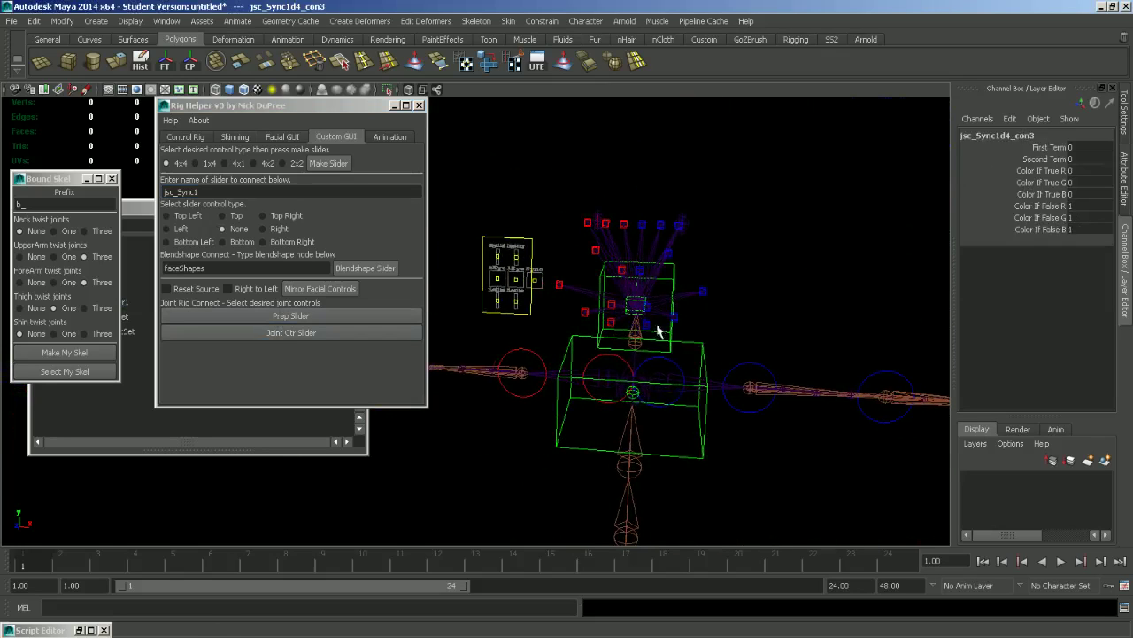
{"action": "right_click_drag", "start_coordinate": [551, 301], "coordinate": [696, 342], "text": "alt"}
{"action": "left_click_drag", "start_coordinate": [760, 269], "coordinate": [653, 279], "text": "alt"}
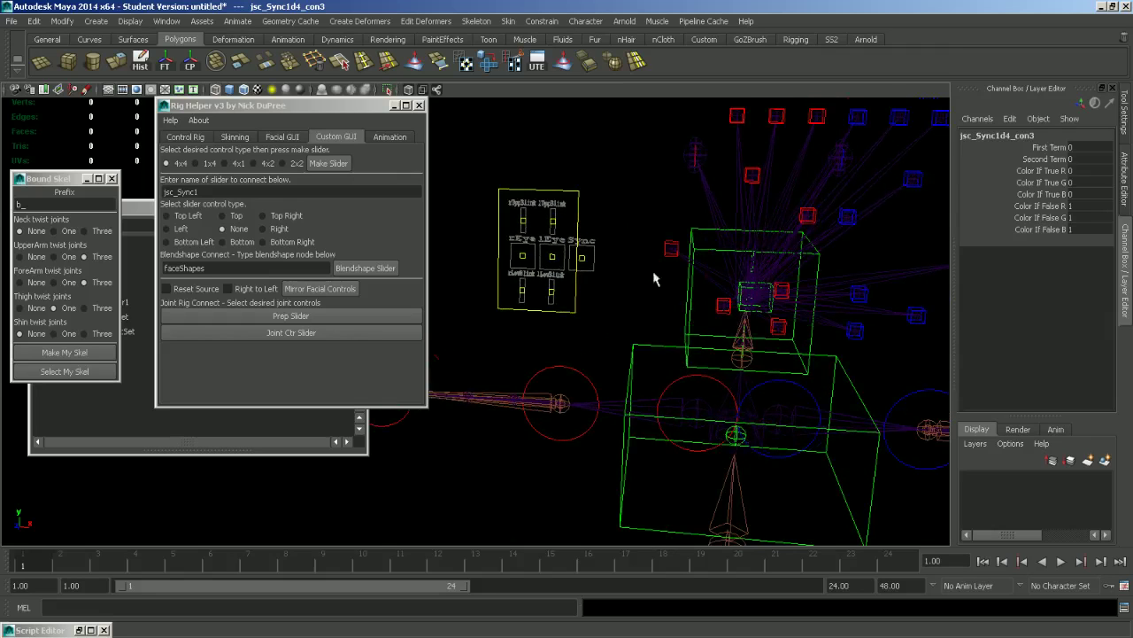
{"action": "left_click", "coordinate": [586, 265]}
{"action": "middle_click_drag", "start_coordinate": [590, 264], "coordinate": [577, 274], "text": "alt"}
{"action": "right_click_drag", "start_coordinate": [577, 274], "coordinate": [722, 265], "text": "alt"}
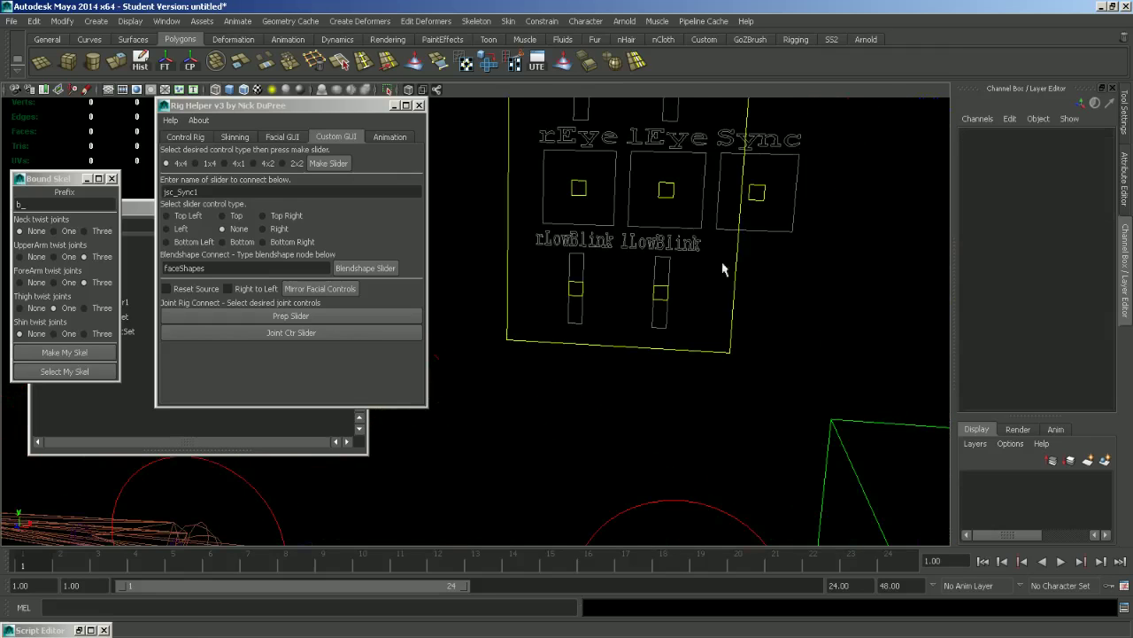
{"action": "left_click_drag", "start_coordinate": [759, 177], "coordinate": [764, 201]}
{"action": "key", "text": "w"}
{"action": "left_click_drag", "start_coordinate": [761, 157], "coordinate": [755, 187]}
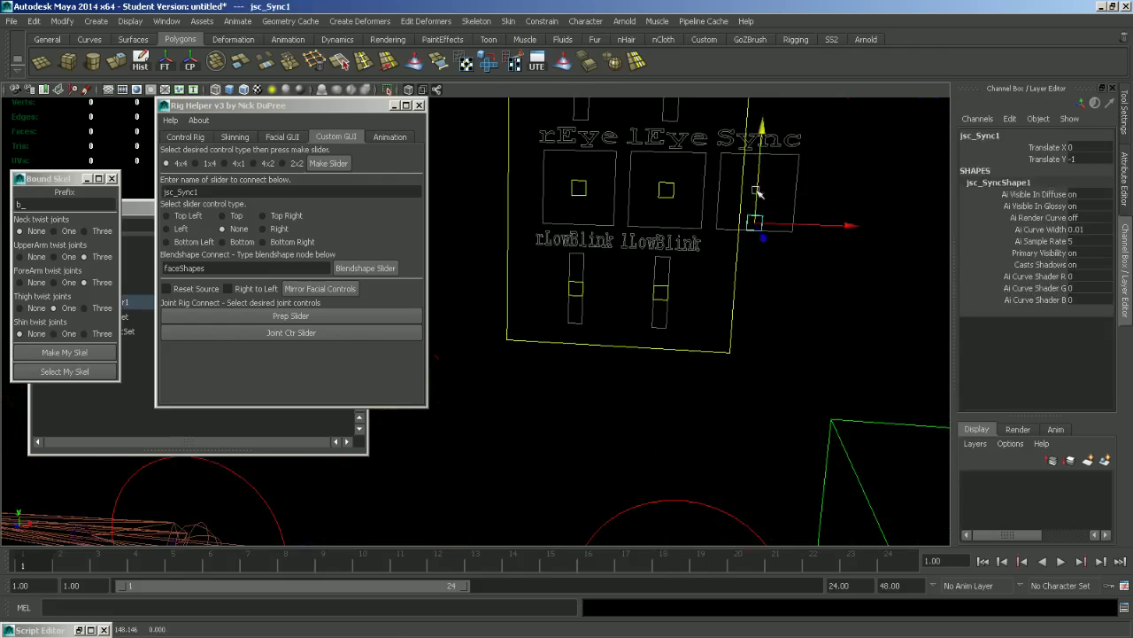
{"action": "key", "text": "ctrl+z"}
Step: Set the slider control type to Bottom for the jsc_Sync1 connection
{"action": "right_click_drag", "start_coordinate": [804, 247], "coordinate": [506, 212], "text": "alt"}
{"action": "middle_click_drag", "start_coordinate": [624, 257], "coordinate": [590, 232], "text": "alt"}
{"action": "right_click_drag", "start_coordinate": [590, 232], "coordinate": [671, 293], "text": "alt"}
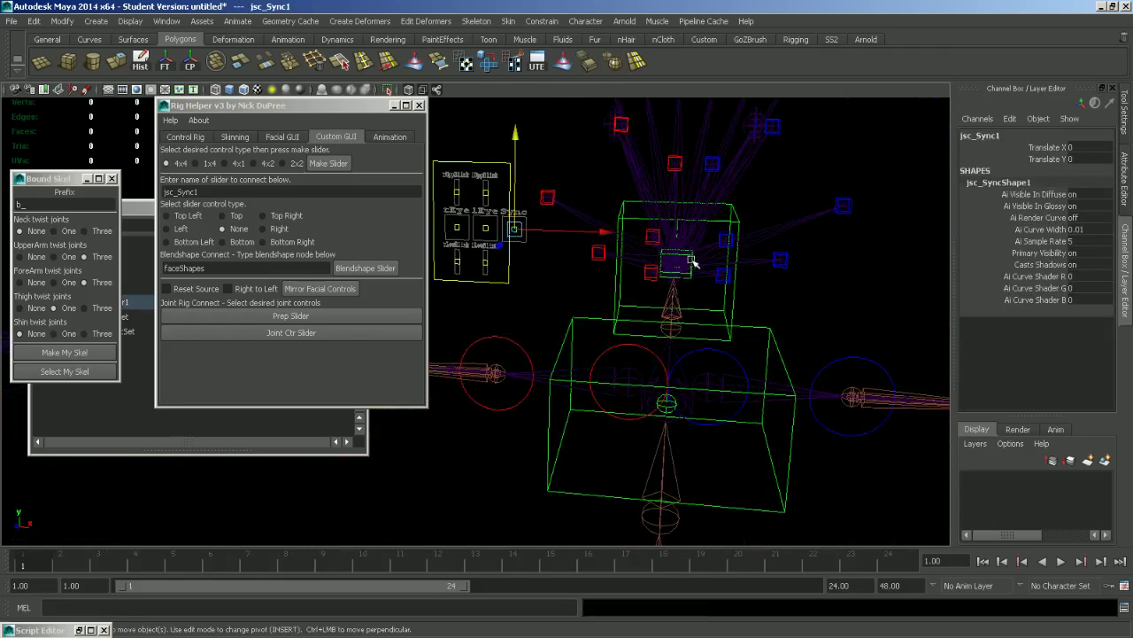
{"action": "mouse_move", "coordinate": [634, 259]}
{"action": "left_mouse_down", "text": "alt"}
{"action": "mouse_move", "coordinate": [513, 245]}
{"action": "mouse_move", "coordinate": [623, 262]}
{"action": "left_mouse_up", "text": "alt"}
{"action": "right_click_drag", "start_coordinate": [624, 262], "coordinate": [682, 278], "text": "alt"}
{"action": "middle_click_drag", "start_coordinate": [681, 278], "coordinate": [634, 285], "text": "alt"}
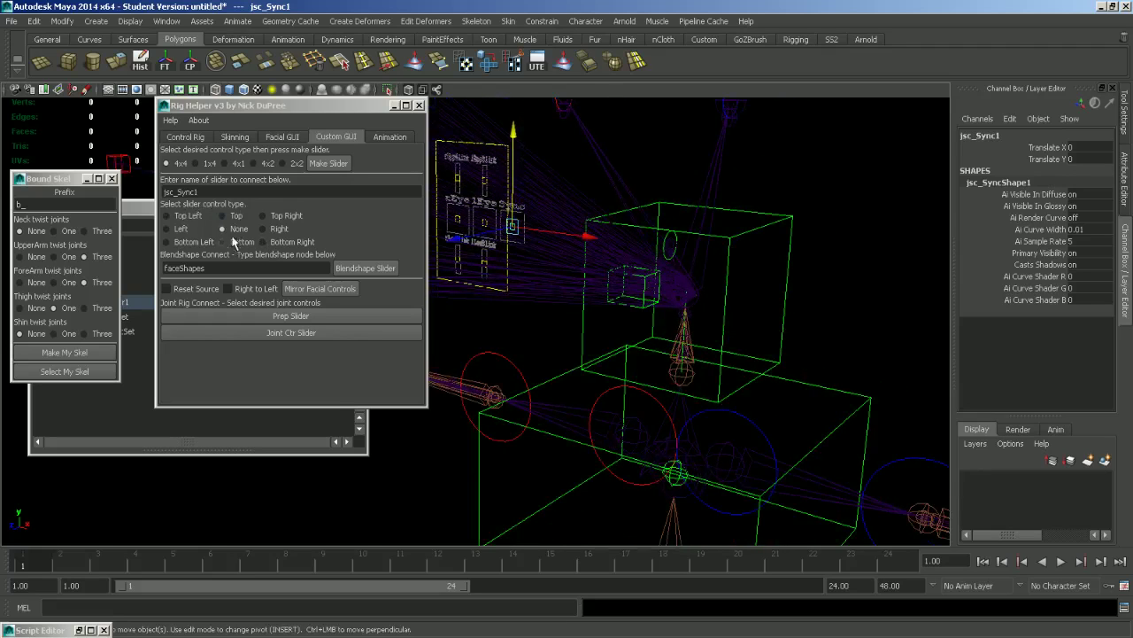
{"action": "left_click", "coordinate": [223, 242]}
Step: Rotate the jaw control ctr_jaw1 downward to about -22.6 in Rotate Z
{"action": "left_click_drag", "start_coordinate": [691, 266], "coordinate": [625, 275], "text": "alt"}
{"action": "scroll", "coordinate": [611, 261], "scroll_direction": "up", "scroll_amount": 3}
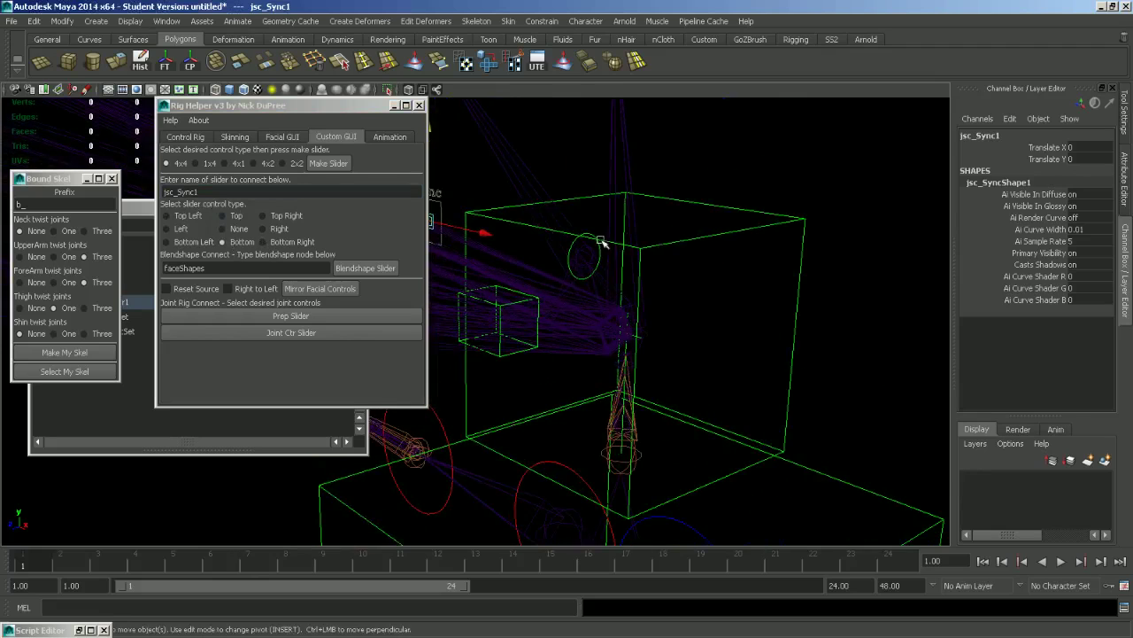
{"action": "left_click", "coordinate": [587, 254]}
{"action": "key", "text": "e"}
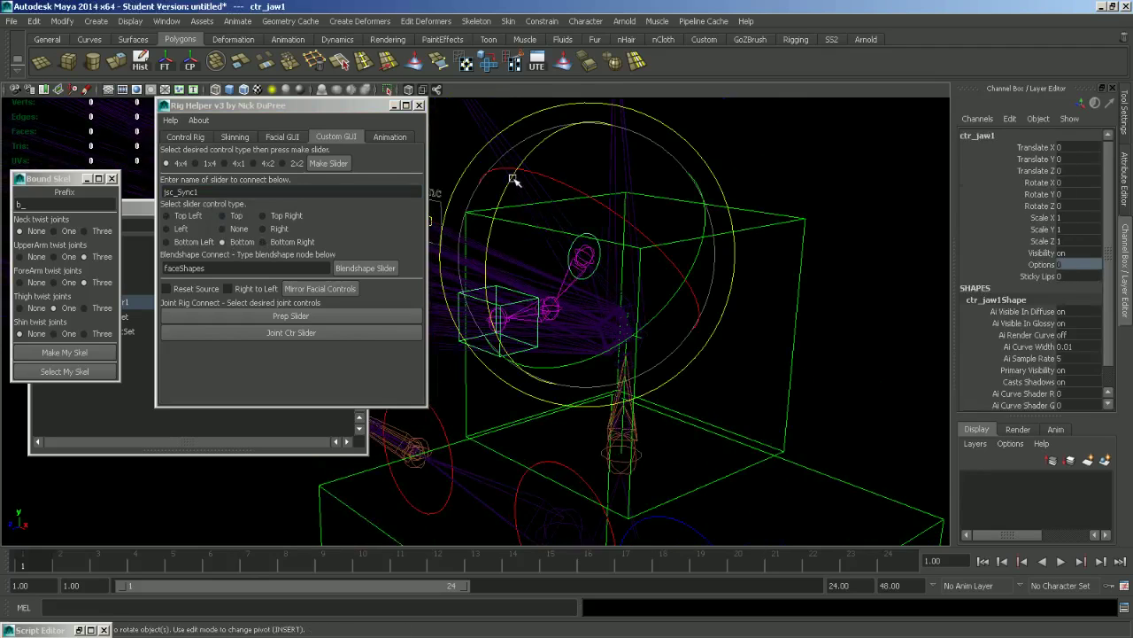
{"action": "left_click_drag", "start_coordinate": [513, 181], "coordinate": [516, 236]}
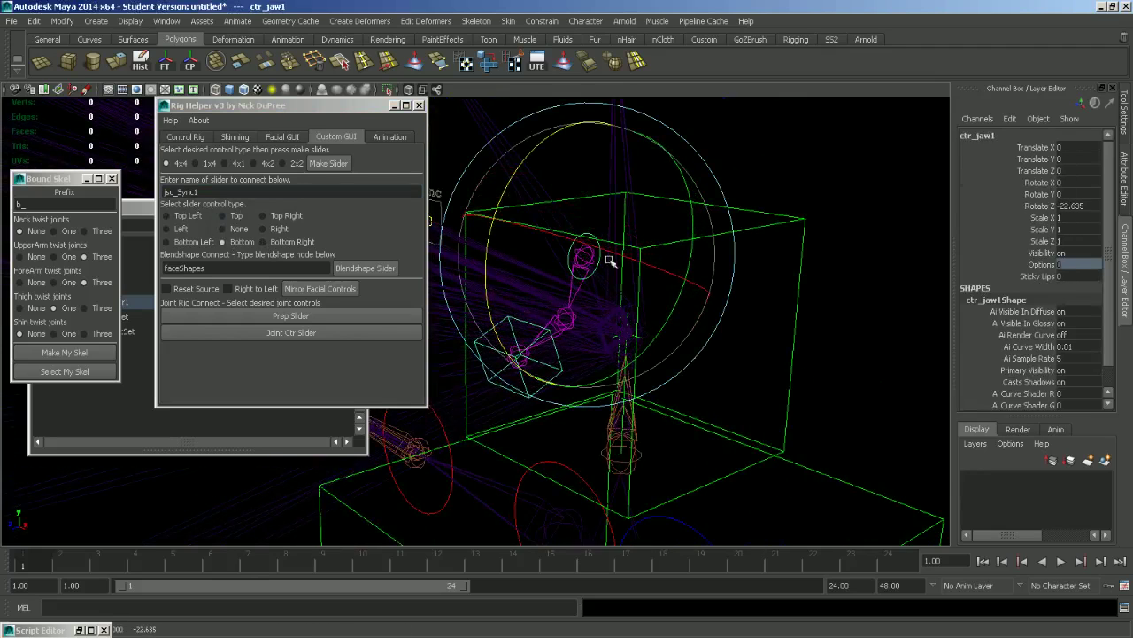
Step: Connect the rotated jaw pose to the bottom direction of jsc_Sync1 as a joint control slider
{"action": "left_click_drag", "start_coordinate": [609, 260], "coordinate": [658, 261], "text": "alt"}
{"action": "right_click_drag", "start_coordinate": [657, 260], "coordinate": [537, 224], "text": "alt"}
{"action": "left_click_drag", "start_coordinate": [536, 225], "coordinate": [560, 223], "text": "alt"}
{"action": "left_click_drag", "start_coordinate": [635, 245], "coordinate": [608, 264], "text": "alt"}
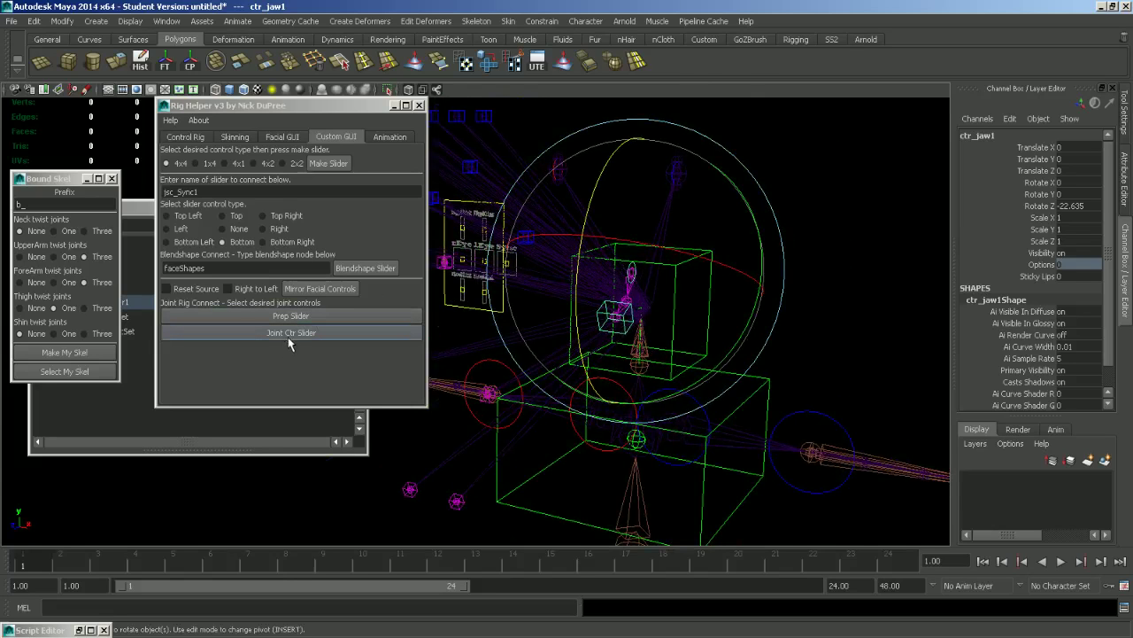
{"action": "left_click_drag", "start_coordinate": [584, 379], "coordinate": [622, 381], "text": "alt"}
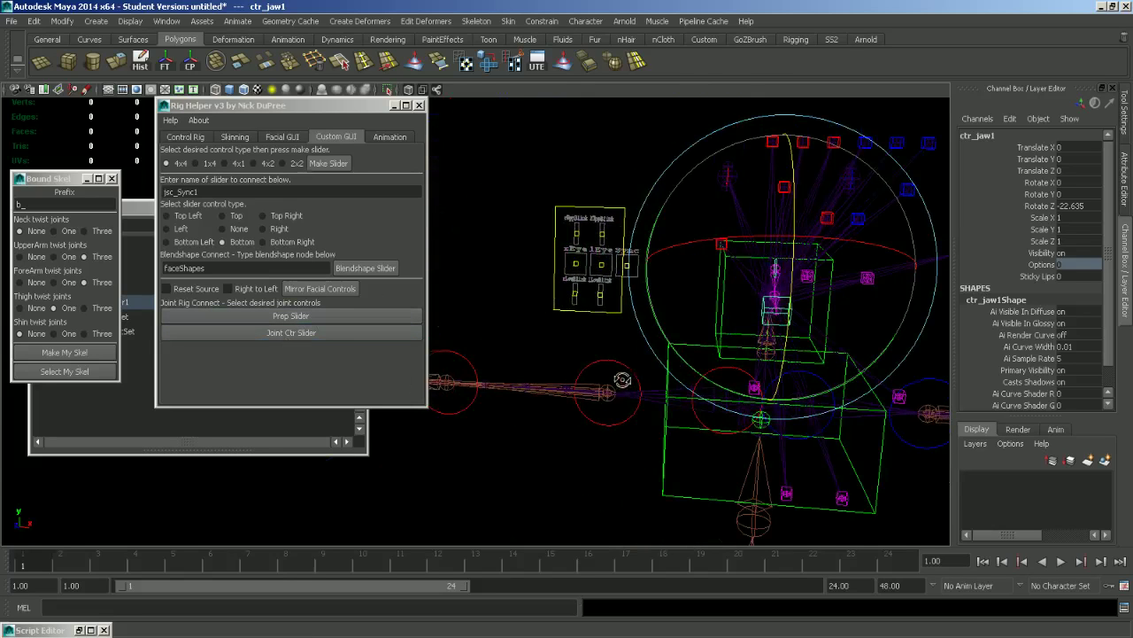
{"action": "left_click_drag", "start_coordinate": [232, 193], "coordinate": [136, 193]}
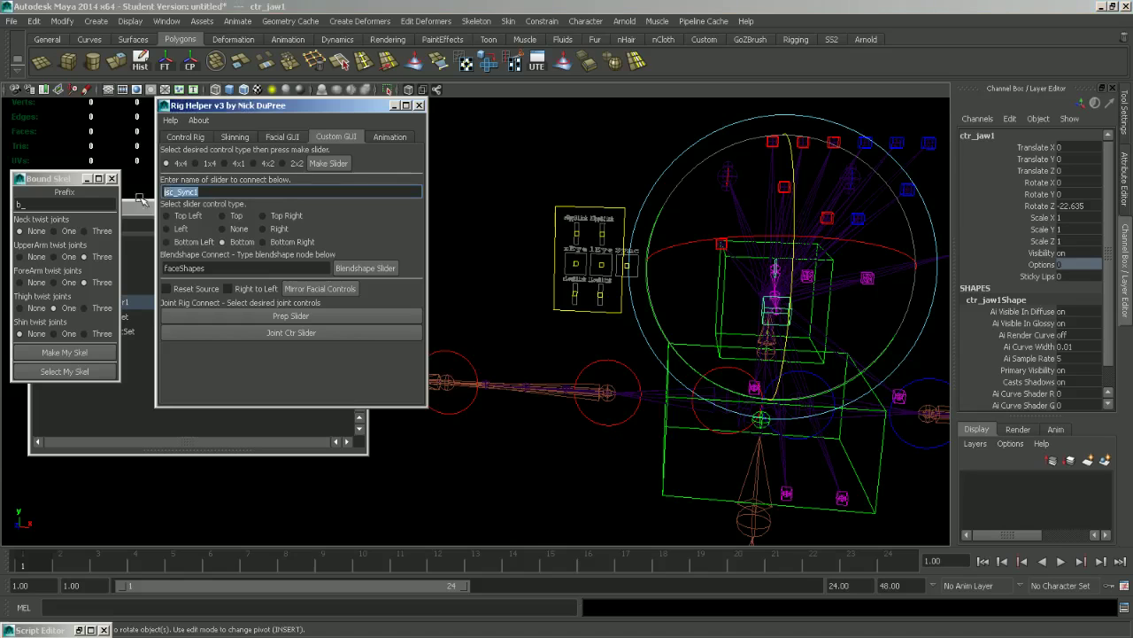
{"action": "left_click", "coordinate": [231, 192]}
{"action": "left_click", "coordinate": [303, 333]}
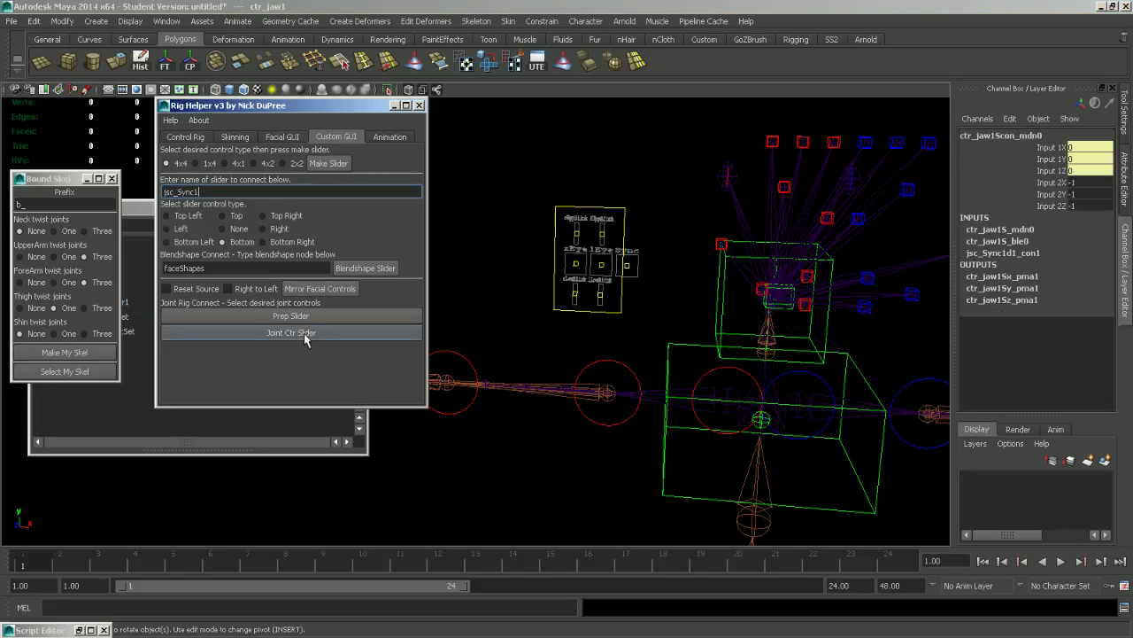
{"action": "middle_click_drag", "start_coordinate": [799, 268], "coordinate": [694, 264], "text": "alt"}
{"action": "scroll", "coordinate": [600, 231], "scroll_direction": "up", "scroll_amount": 5}
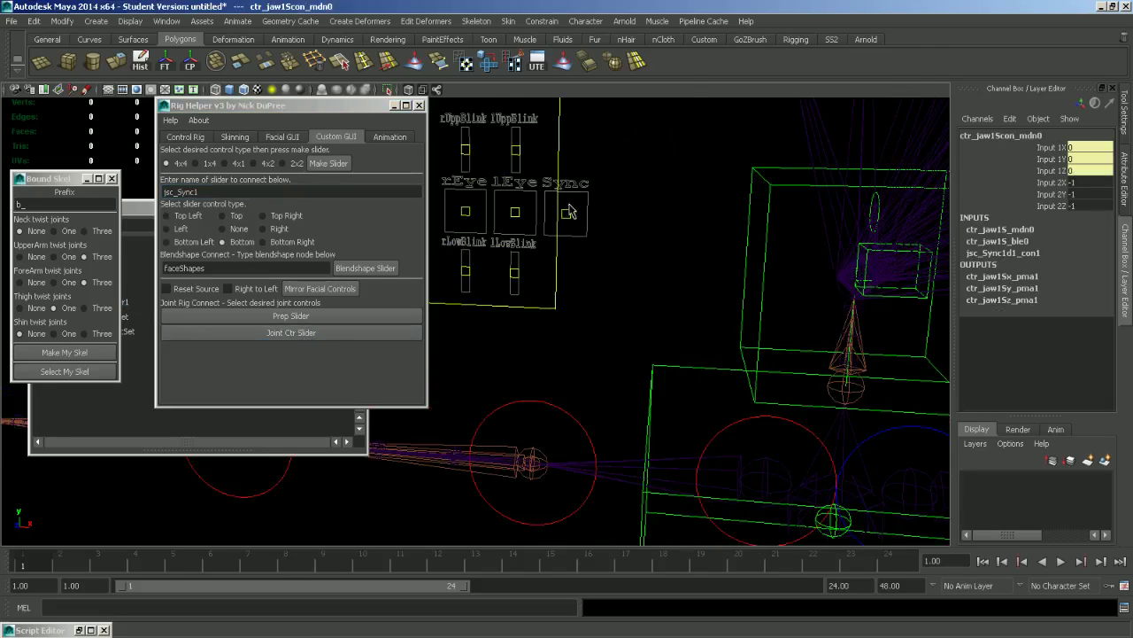
Step: Move the Sync joystick jsc_Sync1 down to Translate Y -1 to test the jaw connection
{"action": "left_click", "coordinate": [567, 213]}
{"action": "left_click_drag", "start_coordinate": [572, 216], "coordinate": [647, 245], "text": "alt"}
{"action": "middle_click_drag", "start_coordinate": [647, 245], "coordinate": [529, 218], "text": "alt"}
{"action": "scroll", "coordinate": [529, 218], "scroll_direction": "down", "scroll_amount": 2}
{"action": "key", "text": "w"}
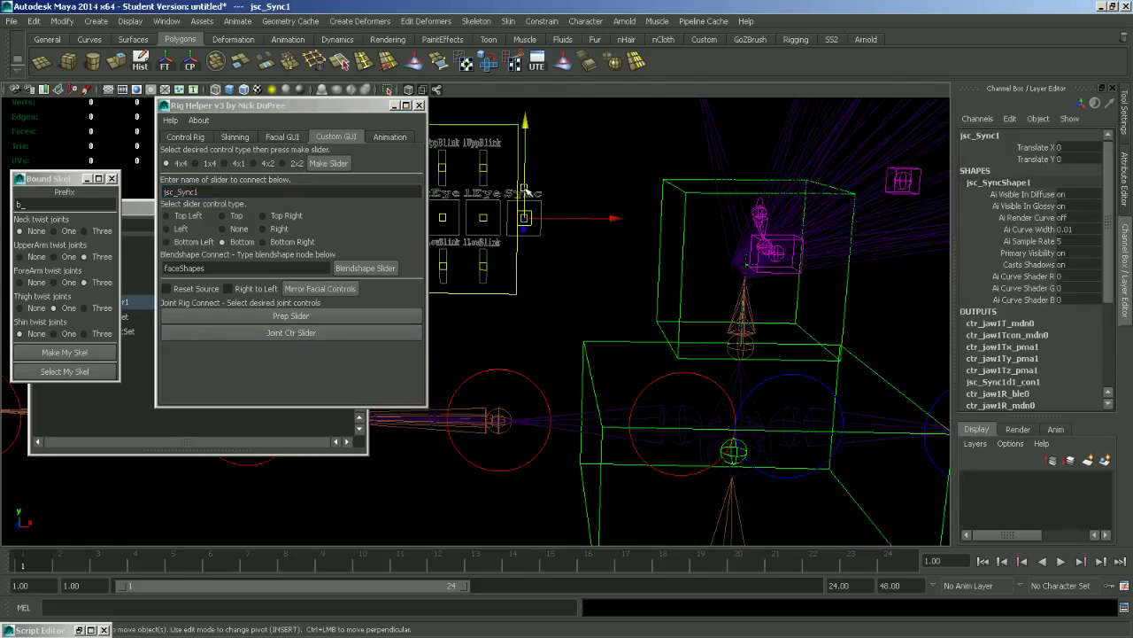
{"action": "left_click_drag", "start_coordinate": [524, 188], "coordinate": [534, 240]}
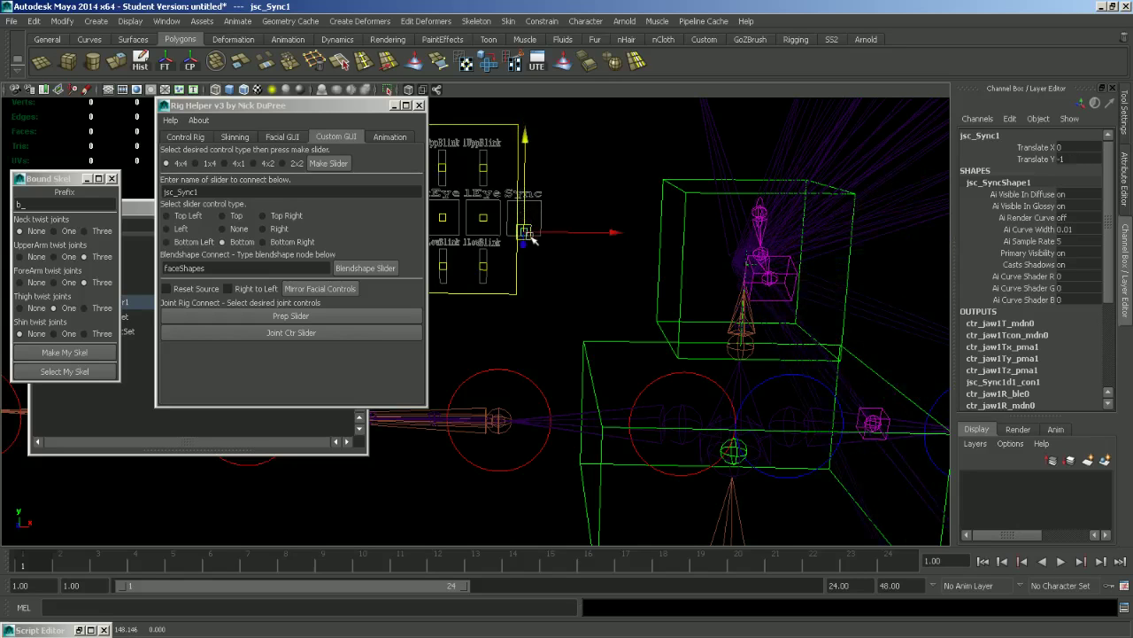
Step: Test rotating the jaw control ctr_jaw1 on top of the joystick-driven pose, and undo the rotation
{"action": "left_click_drag", "start_coordinate": [629, 237], "coordinate": [552, 248], "text": "alt"}
{"action": "middle_click_drag", "start_coordinate": [552, 248], "coordinate": [691, 293], "text": "alt"}
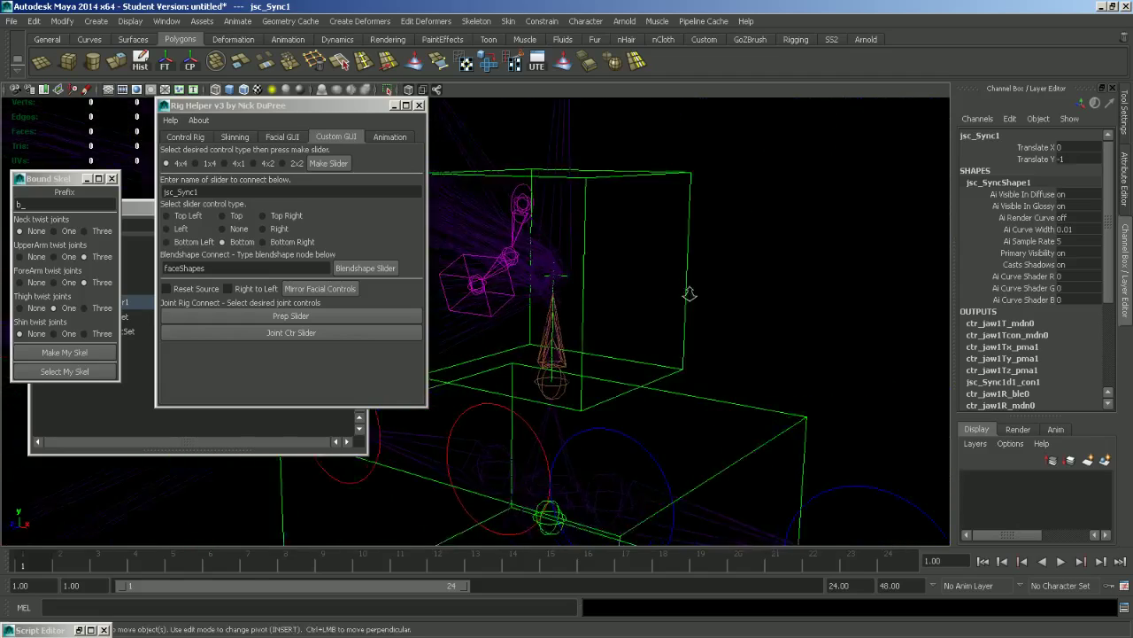
{"action": "left_click_drag", "start_coordinate": [691, 293], "coordinate": [534, 299], "text": "alt"}
{"action": "left_click", "coordinate": [504, 308]}
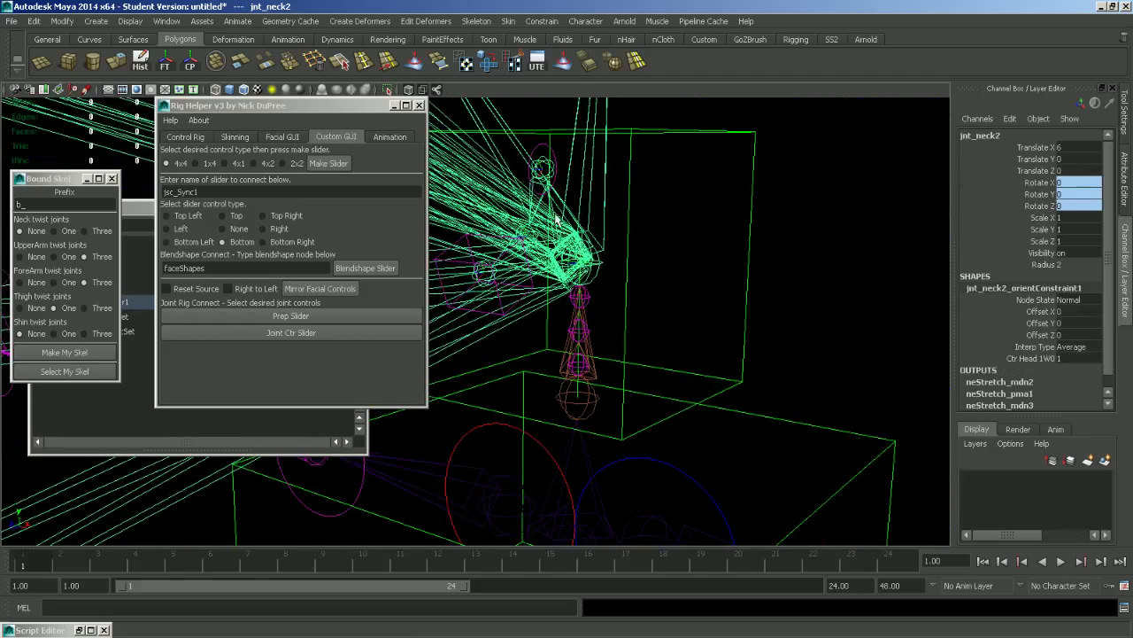
{"action": "left_click", "coordinate": [541, 145]}
{"action": "left_click_drag", "start_coordinate": [586, 204], "coordinate": [587, 212], "text": "alt"}
{"action": "right_click_drag", "start_coordinate": [587, 212], "coordinate": [536, 164], "text": "alt"}
{"action": "middle_click_drag", "start_coordinate": [536, 164], "coordinate": [664, 191], "text": "alt"}
{"action": "key", "text": "e"}
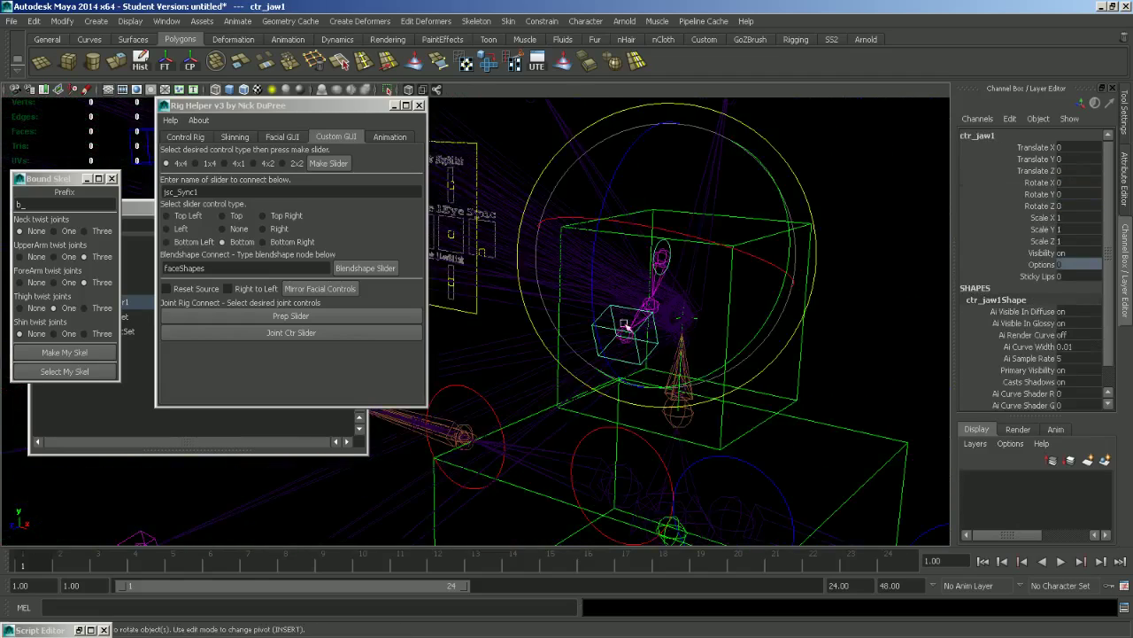
{"action": "left_click_drag", "start_coordinate": [651, 336], "coordinate": [731, 323]}
{"action": "key", "text": "ctrl+z"}
Step: Reset Translate X and Translate Y of the Sync joystick jsc_Sync1 to 0
{"action": "right_click_drag", "start_coordinate": [731, 323], "coordinate": [650, 311], "text": "alt"}
{"action": "left_click_drag", "start_coordinate": [650, 311], "coordinate": [508, 304], "text": "alt"}
{"action": "left_click", "coordinate": [515, 261]}
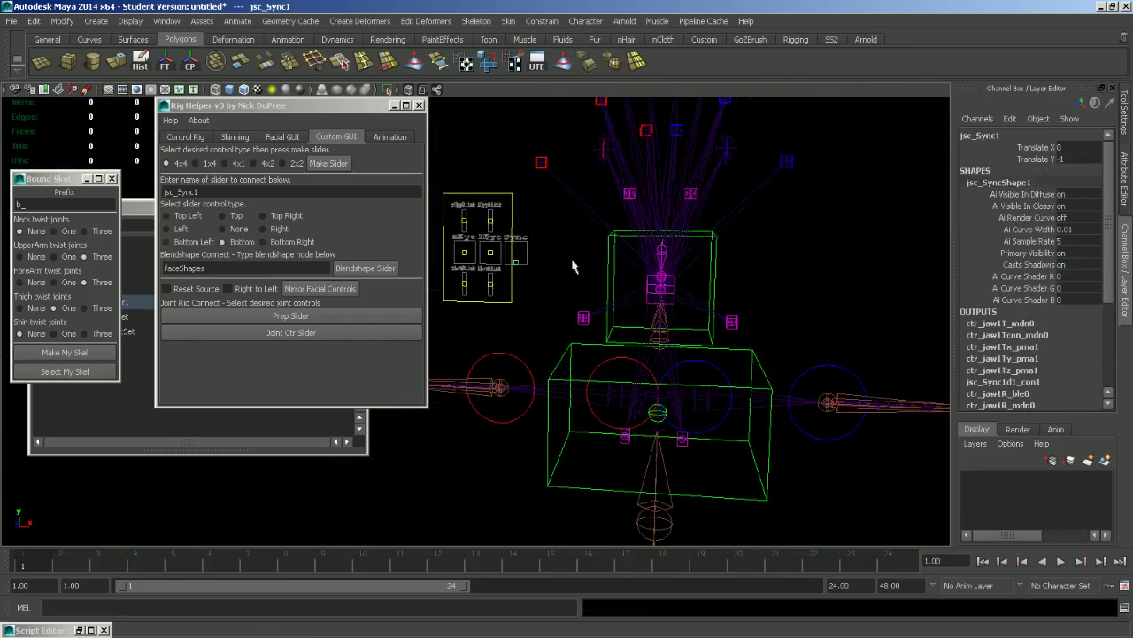
{"action": "left_click_drag", "start_coordinate": [1061, 148], "coordinate": [1062, 159]}
{"action": "type", "text": "0"}
{"action": "key", "text": "Return"}
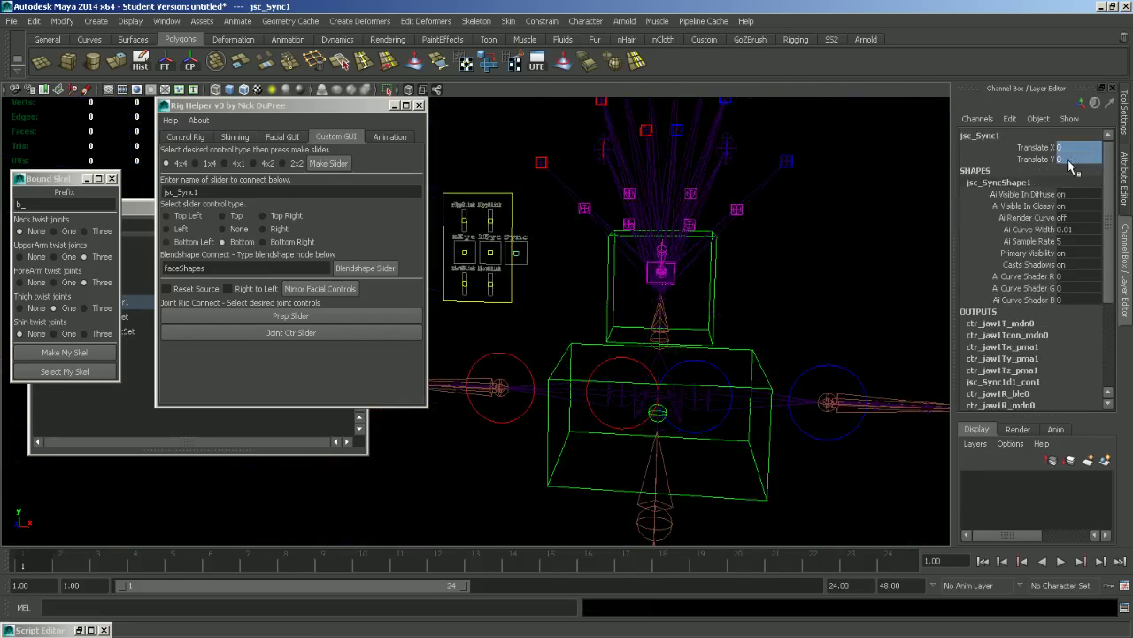
Step: Move the left mouth corner control L_ctr_cornerMouth1 outward and up to about 0.606 in X and 0.898 in Y
{"action": "left_click_drag", "start_coordinate": [772, 241], "coordinate": [764, 260], "text": "alt"}
{"action": "right_click_drag", "start_coordinate": [764, 260], "coordinate": [827, 305], "text": "alt"}
{"action": "middle_click_drag", "start_coordinate": [826, 304], "coordinate": [838, 310], "text": "alt"}
{"action": "left_click_drag", "start_coordinate": [838, 310], "coordinate": [845, 310], "text": "alt"}
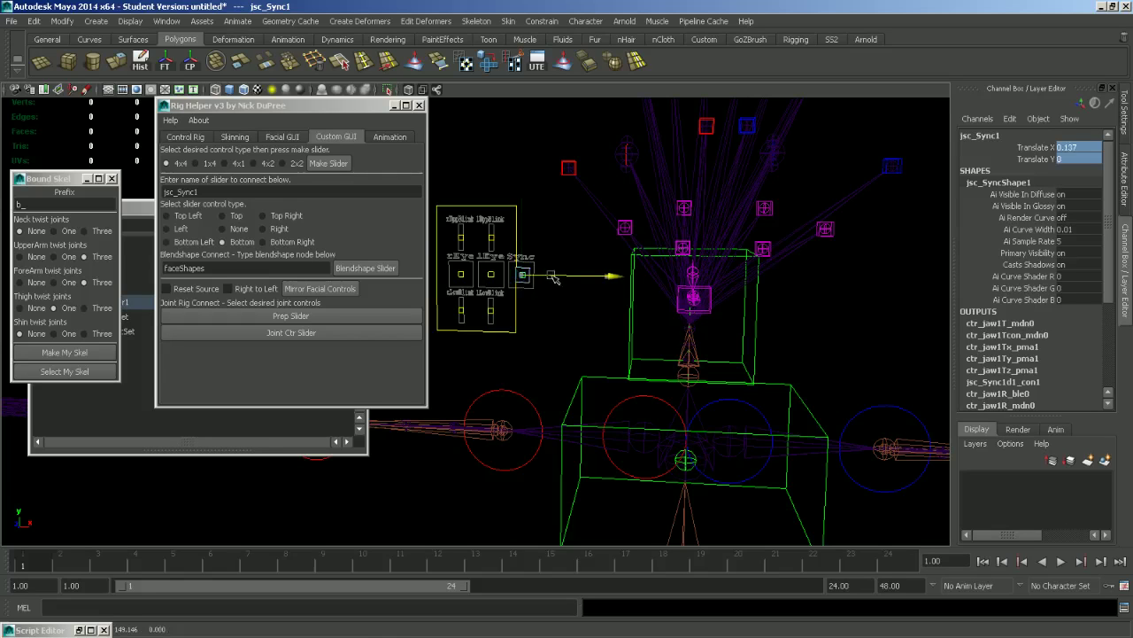
{"action": "left_click", "coordinate": [833, 237]}
{"action": "left_click_drag", "start_coordinate": [833, 238], "coordinate": [779, 319], "text": "alt"}
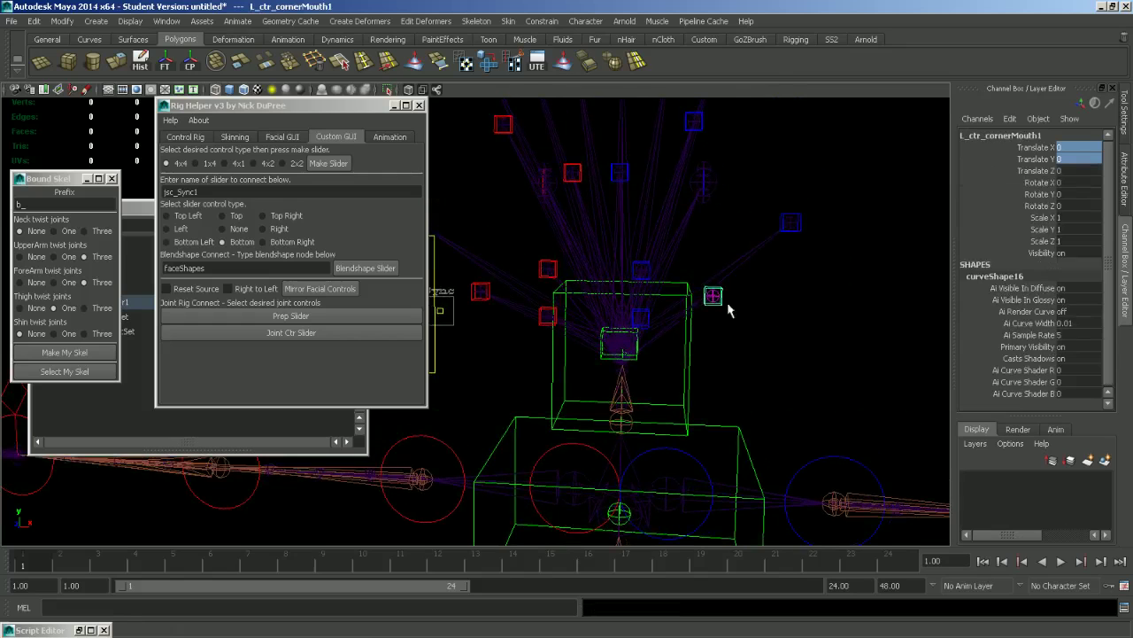
{"action": "key", "text": "w"}
{"action": "middle_click_drag", "start_coordinate": [728, 350], "coordinate": [741, 328]}
{"action": "key", "text": "q"}
Step: Move the left upper mouth control L_ctr_uppMouth1 slightly upward
{"action": "left_click", "coordinate": [649, 268]}
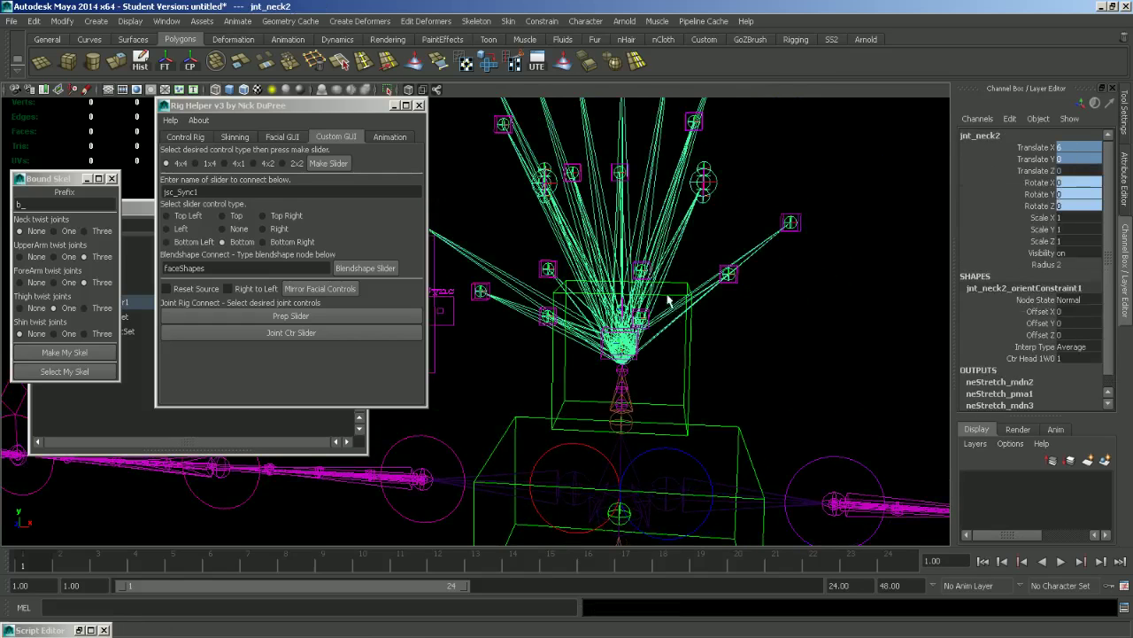
{"action": "left_click_drag", "start_coordinate": [649, 269], "coordinate": [772, 300], "text": "alt"}
{"action": "left_click", "coordinate": [866, 273]}
{"action": "left_click", "coordinate": [869, 276]}
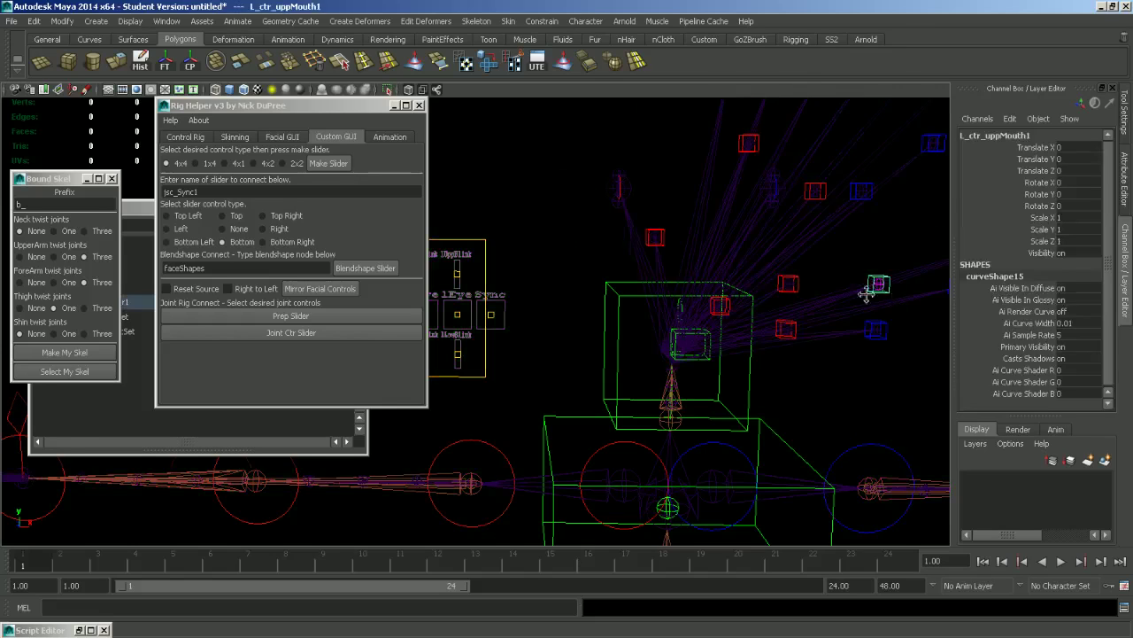
{"action": "key", "text": "w"}
{"action": "middle_click_drag", "start_coordinate": [863, 289], "coordinate": [847, 310], "text": "alt"}
Step: Move L_ctr_lowMouth1 to about 0.209 in X and 0.947 in Y, and mirror the facial controls to the other side
{"action": "left_click", "coordinate": [761, 340]}
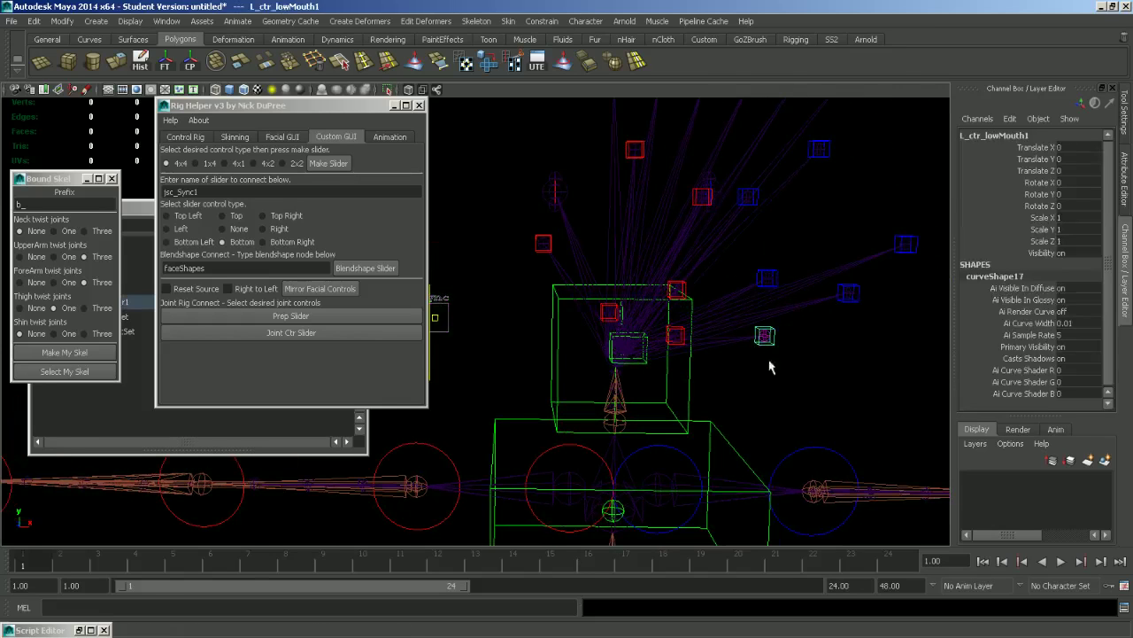
{"action": "middle_click_drag", "start_coordinate": [771, 361], "coordinate": [786, 356]}
{"action": "mouse_move", "coordinate": [787, 356]}
{"action": "left_mouse_down", "text": "alt"}
{"action": "mouse_move", "coordinate": [805, 342]}
{"action": "mouse_move", "coordinate": [758, 348]}
{"action": "mouse_move", "coordinate": [780, 351]}
{"action": "left_mouse_up", "text": "alt"}
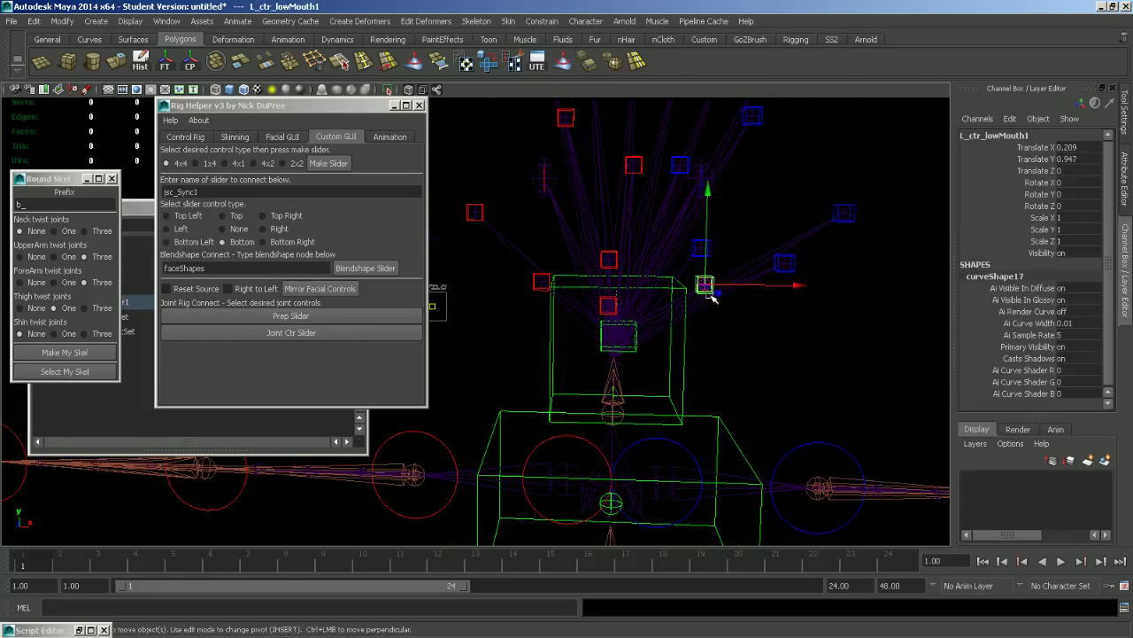
{"action": "left_click", "coordinate": [316, 294]}
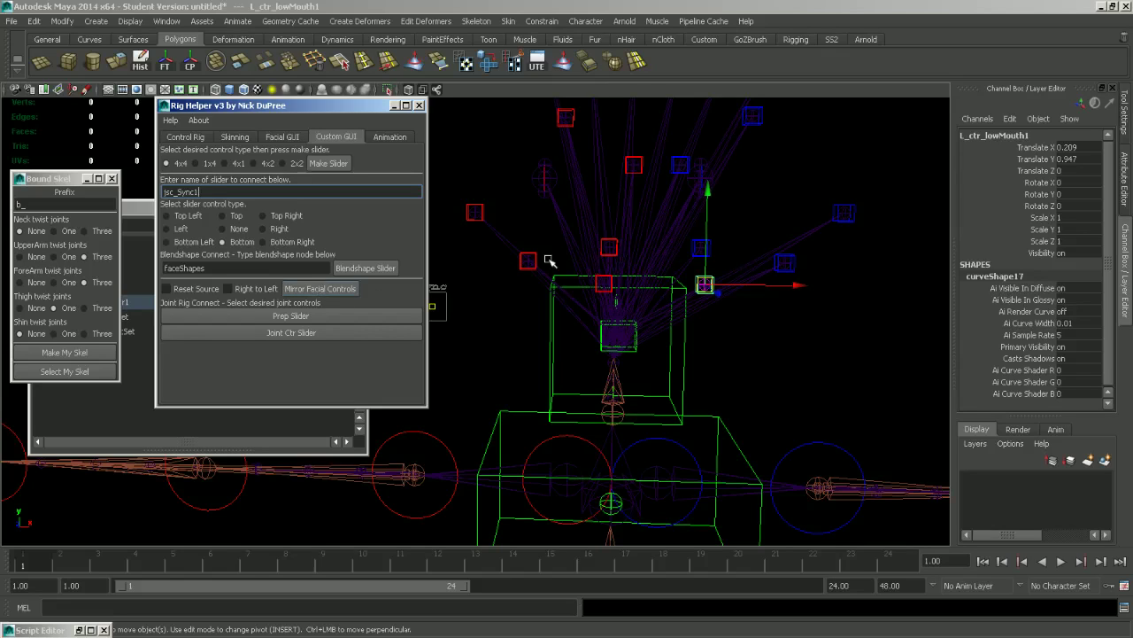
{"action": "type", "text": "q"}
{"action": "left_click", "coordinate": [792, 269]}
{"action": "middle_click_drag", "start_coordinate": [799, 271], "coordinate": [770, 283], "text": "alt"}
{"action": "right_click_drag", "start_coordinate": [771, 283], "coordinate": [795, 314], "text": "alt"}
{"action": "key", "text": "q"}
{"action": "left_click", "coordinate": [726, 313], "text": "shift"}
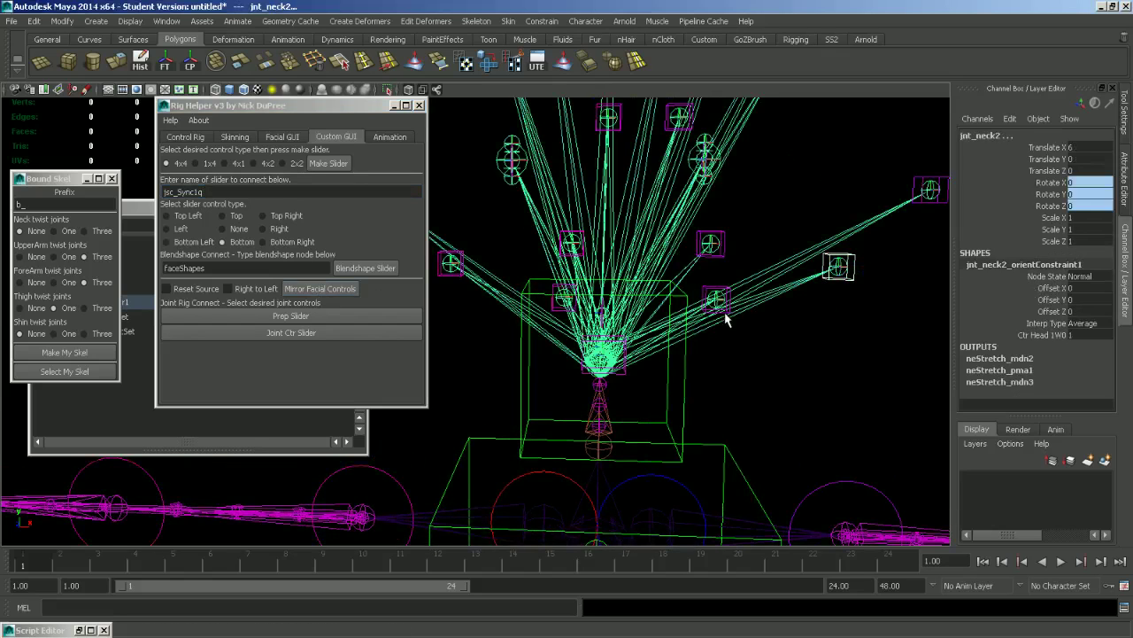
{"action": "key", "text": "ctrl+z"}
{"action": "key", "text": "shift+z"}
{"action": "key", "text": "ctrl+z"}
{"action": "scroll", "coordinate": [801, 314], "scroll_direction": "down", "scroll_amount": 5}
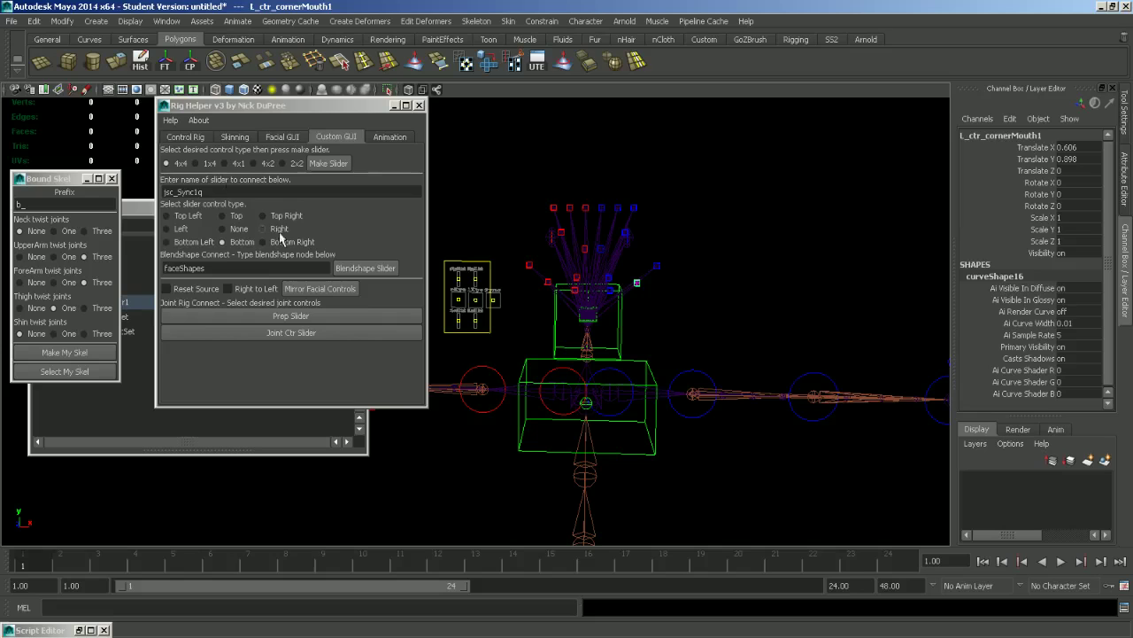
Step: Run Lock 'n Hide on the control rig so that only the controls can be selected
{"action": "left_click", "coordinate": [183, 138]}
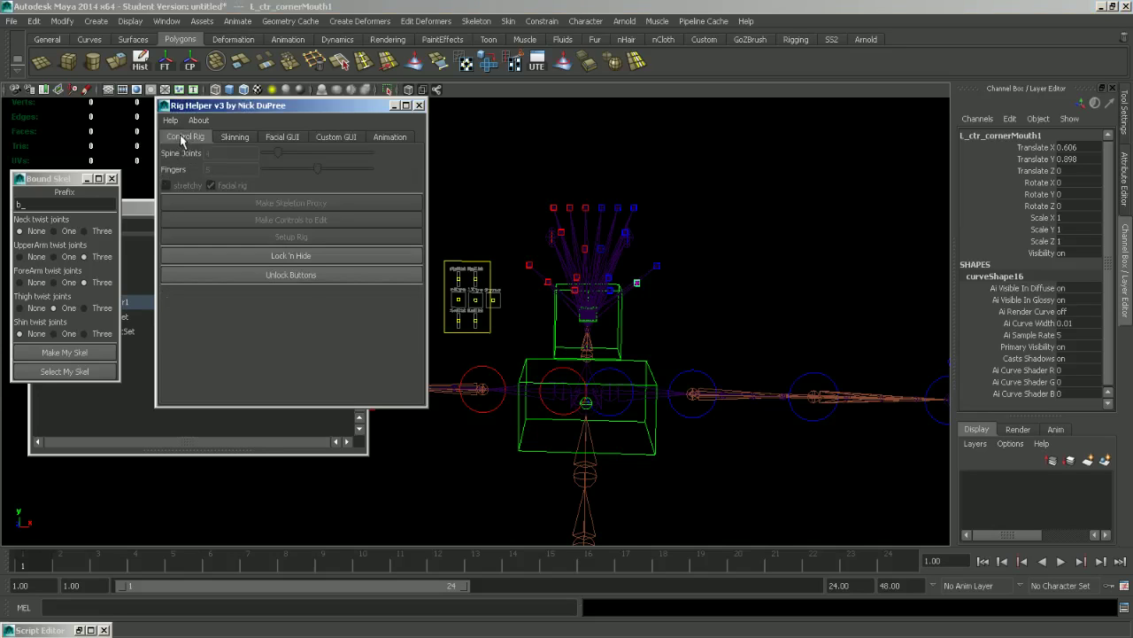
{"action": "left_click", "coordinate": [291, 257]}
{"action": "scroll", "coordinate": [628, 278], "scroll_direction": "up", "scroll_amount": 5}
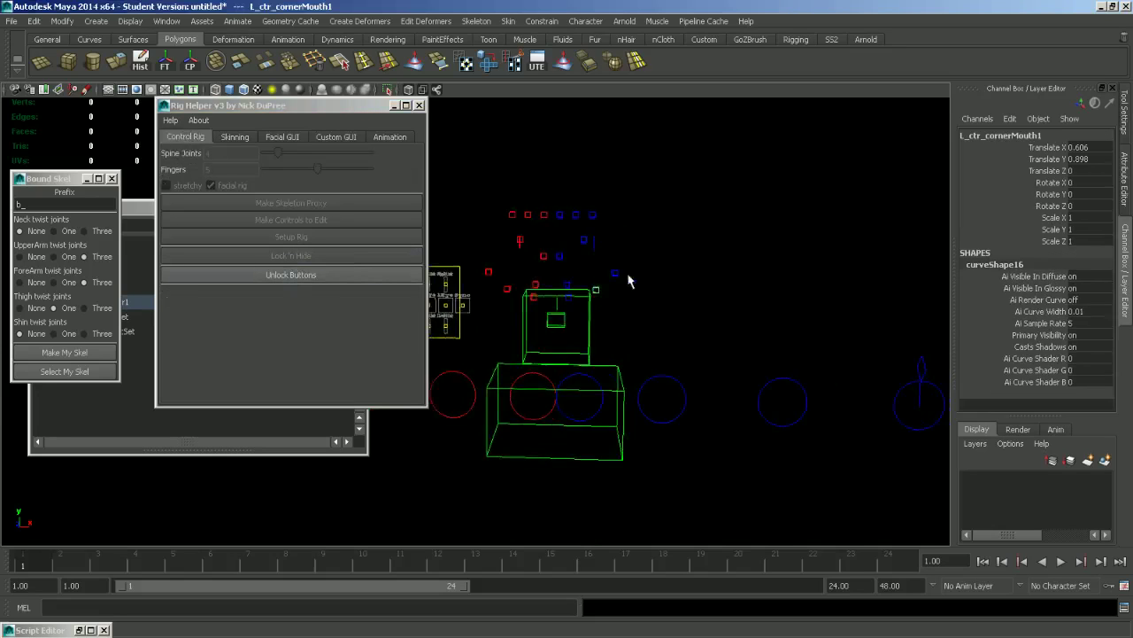
Step: Select the corner, upper and lower mouth controls on both sides of the face
{"action": "left_click", "coordinate": [839, 256]}
{"action": "left_click", "coordinate": [837, 199]}
{"action": "left_click", "coordinate": [769, 187], "text": "shift"}
{"action": "left_click", "coordinate": [771, 218], "text": "shift"}
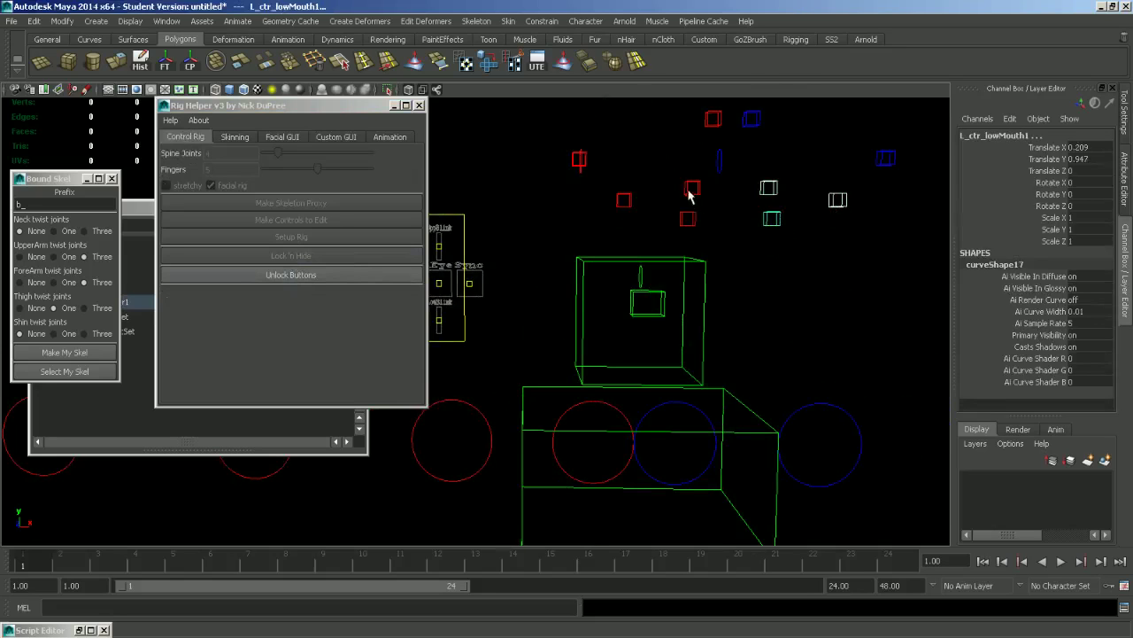
{"action": "left_click", "coordinate": [692, 188], "text": "shift"}
{"action": "left_click", "coordinate": [688, 218], "text": "shift"}
{"action": "left_click", "coordinate": [623, 199], "text": "shift"}
Step: Connect the selected mouth pose to the Right direction of jsc_Sync1 as a joint control slider, correcting the slider name to jsc_Sync1
{"action": "left_click", "coordinate": [318, 137]}
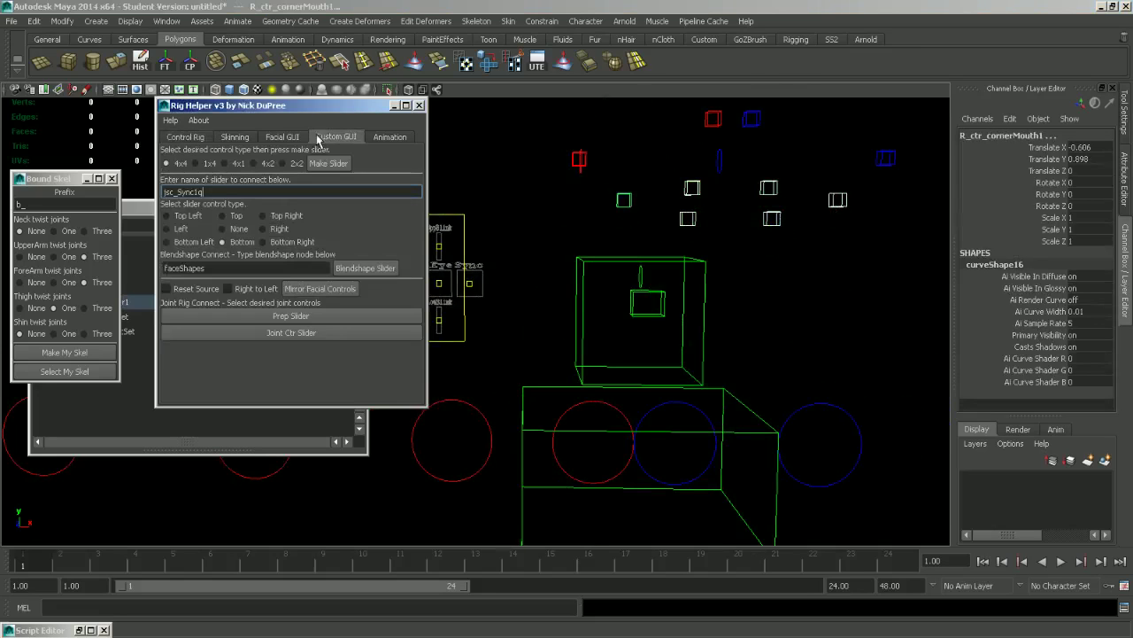
{"action": "middle_click_drag", "start_coordinate": [580, 280], "coordinate": [673, 253], "text": "alt"}
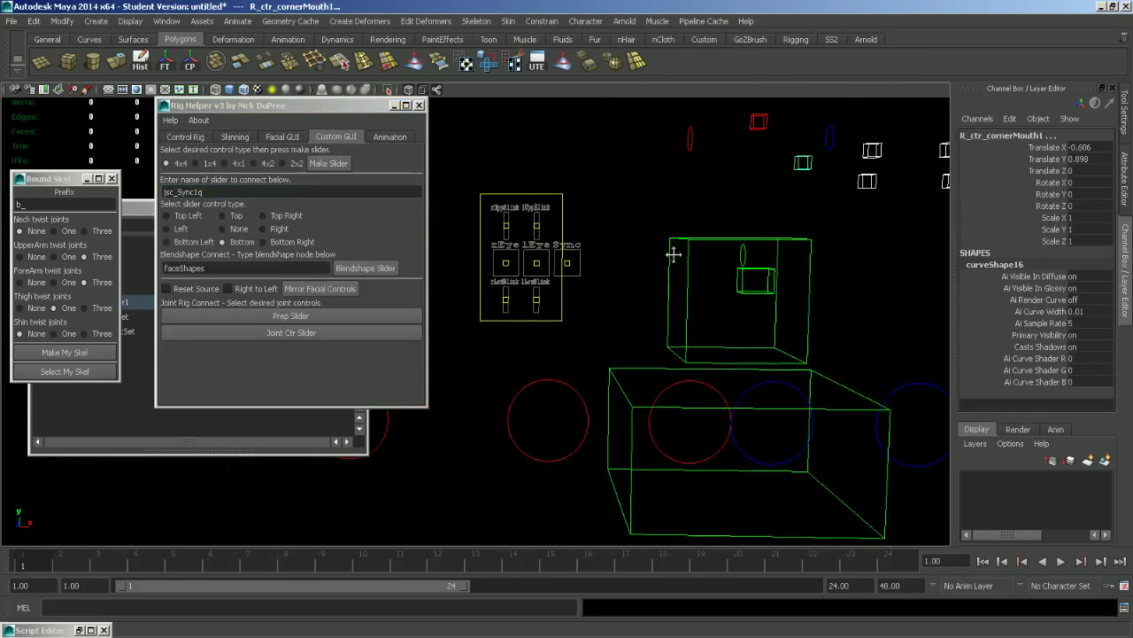
{"action": "left_click", "coordinate": [266, 230]}
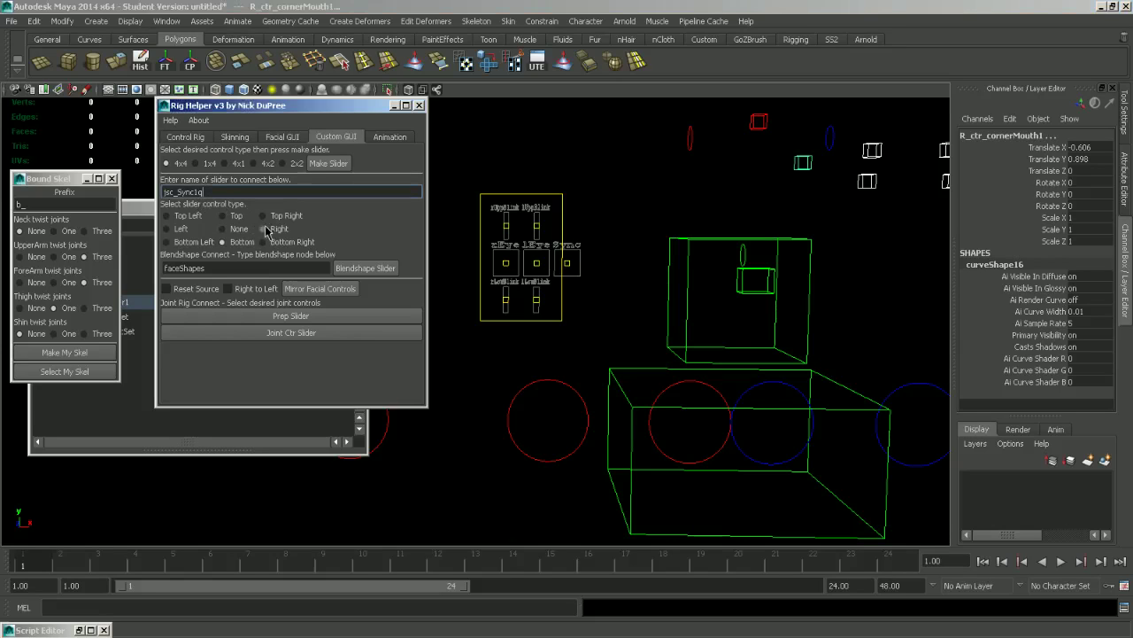
{"action": "right_click_drag", "start_coordinate": [766, 282], "coordinate": [706, 291], "text": "alt"}
{"action": "middle_click_drag", "start_coordinate": [706, 292], "coordinate": [666, 306], "text": "alt"}
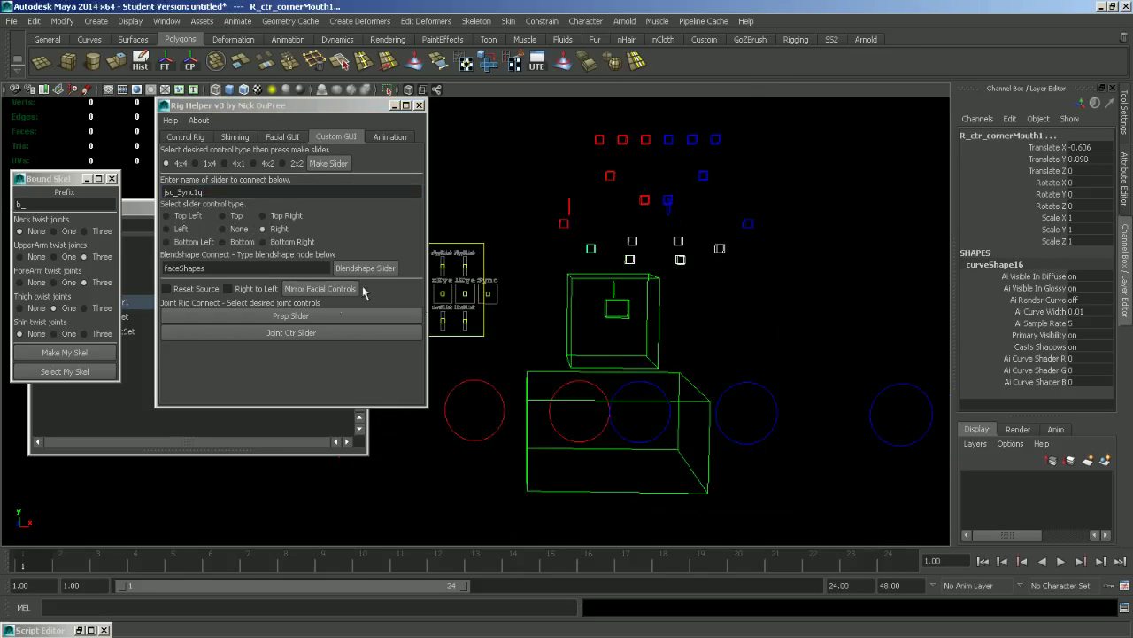
{"action": "left_click", "coordinate": [284, 332]}
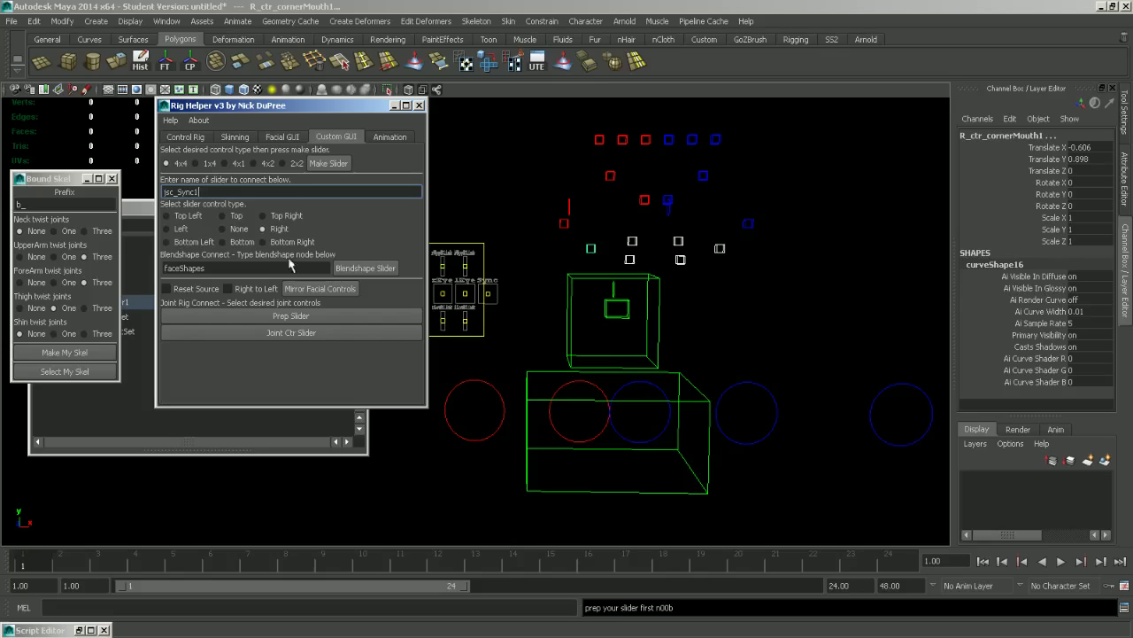
{"action": "left_click", "coordinate": [301, 332]}
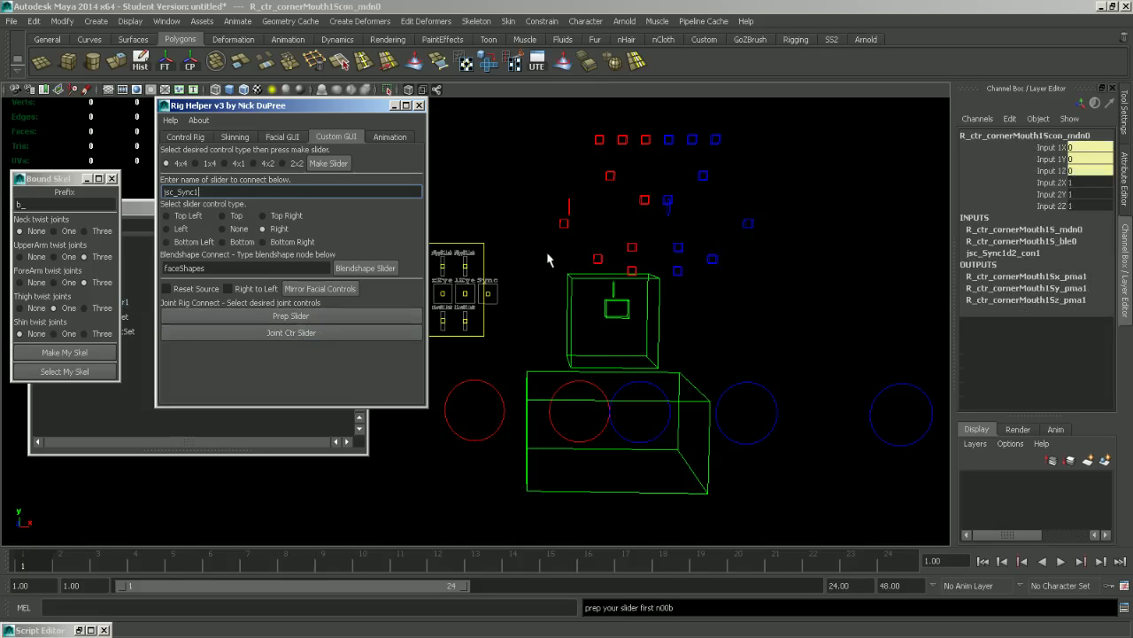
Step: Test the mouth connection by moving the Sync joystick jsc_Sync1 sideways, leaving it at about 0.08 in Translate X
{"action": "middle_click_drag", "start_coordinate": [522, 246], "coordinate": [514, 240], "text": "alt"}
{"action": "right_click_drag", "start_coordinate": [513, 240], "coordinate": [528, 267], "text": "alt"}
{"action": "left_click", "coordinate": [483, 284]}
{"action": "middle_click_drag", "start_coordinate": [501, 292], "coordinate": [510, 312], "text": "alt"}
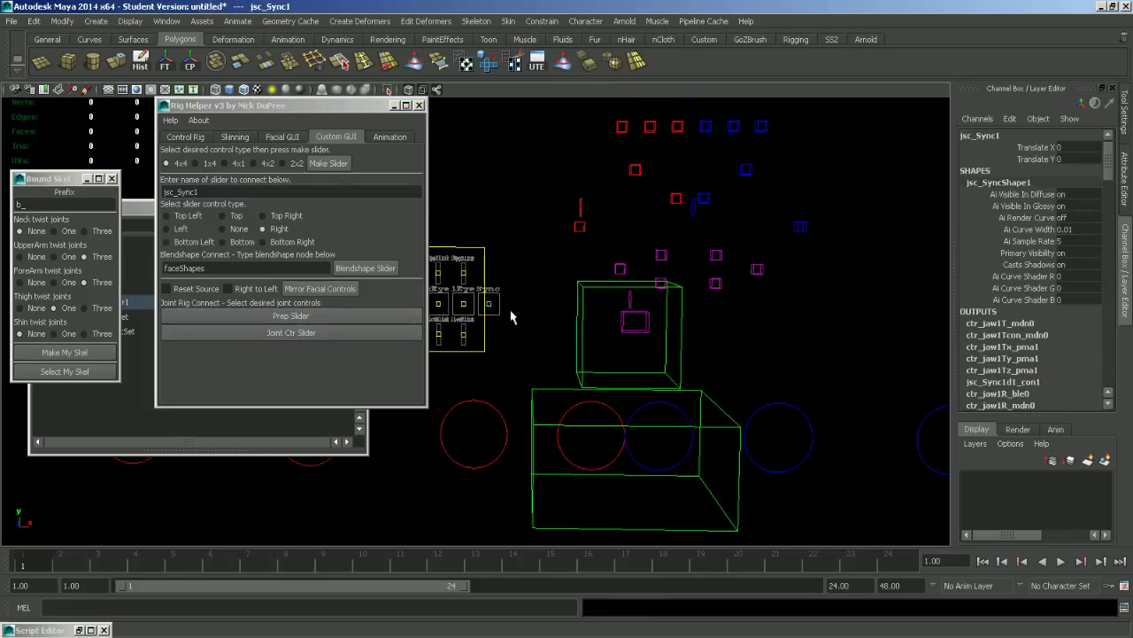
{"action": "key", "text": "w"}
{"action": "left_click_drag", "start_coordinate": [510, 304], "coordinate": [519, 308]}
{"action": "scroll", "coordinate": [688, 228], "scroll_direction": "down", "scroll_amount": 3}
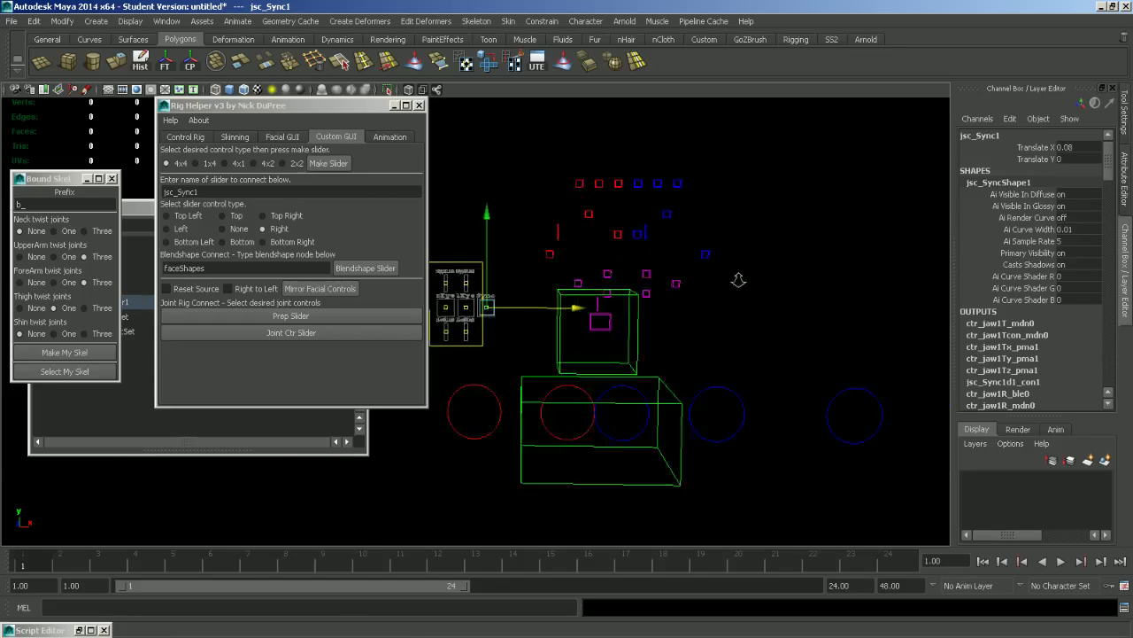
{"action": "scroll", "coordinate": [673, 257], "scroll_direction": "up", "scroll_amount": 2}
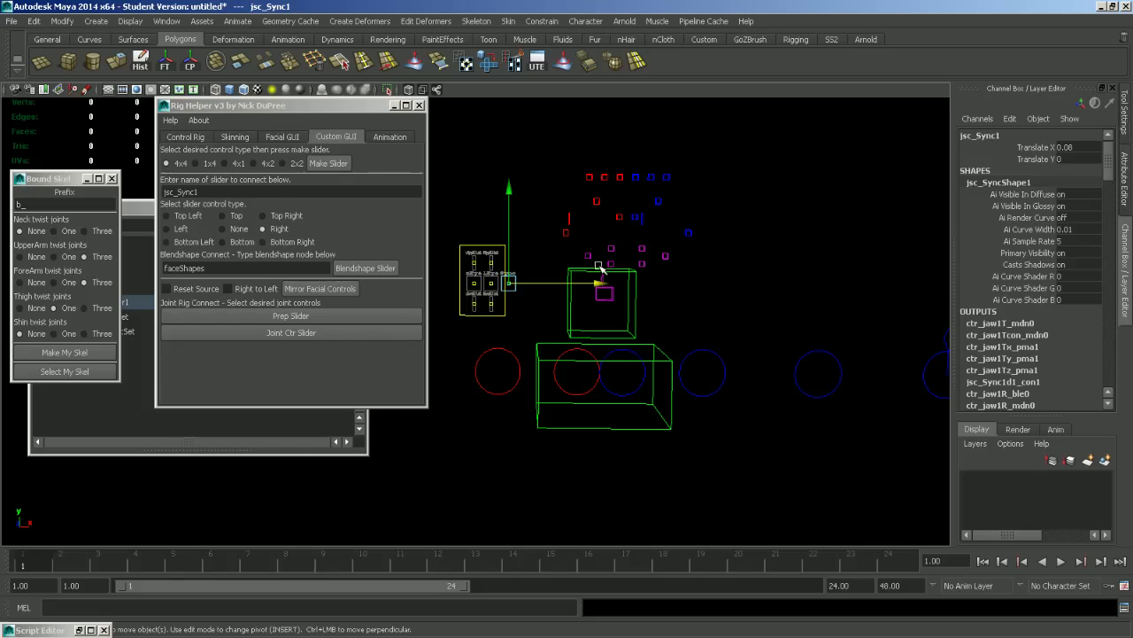
Step: Go through the available slider control types for the connection, ending on Right
{"action": "left_click", "coordinate": [286, 246]}
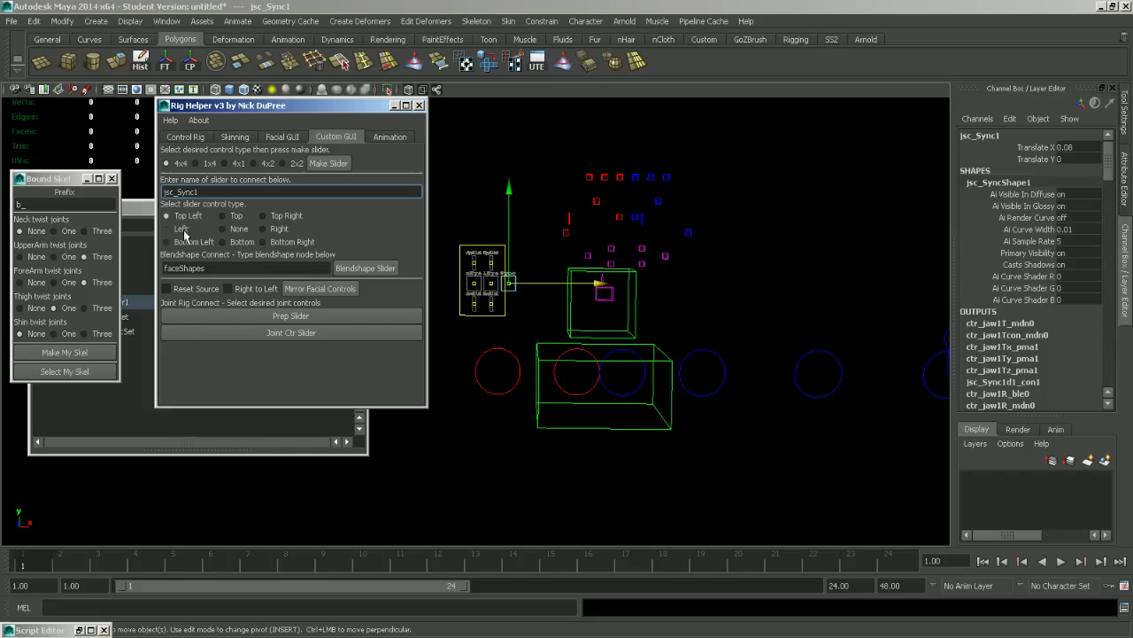
{"action": "left_click", "coordinate": [187, 243]}
{"action": "left_click", "coordinate": [275, 243]}
{"action": "left_click", "coordinate": [223, 217]}
{"action": "left_click", "coordinate": [283, 230]}
{"action": "right_click_drag", "start_coordinate": [665, 328], "coordinate": [567, 324], "text": "alt"}
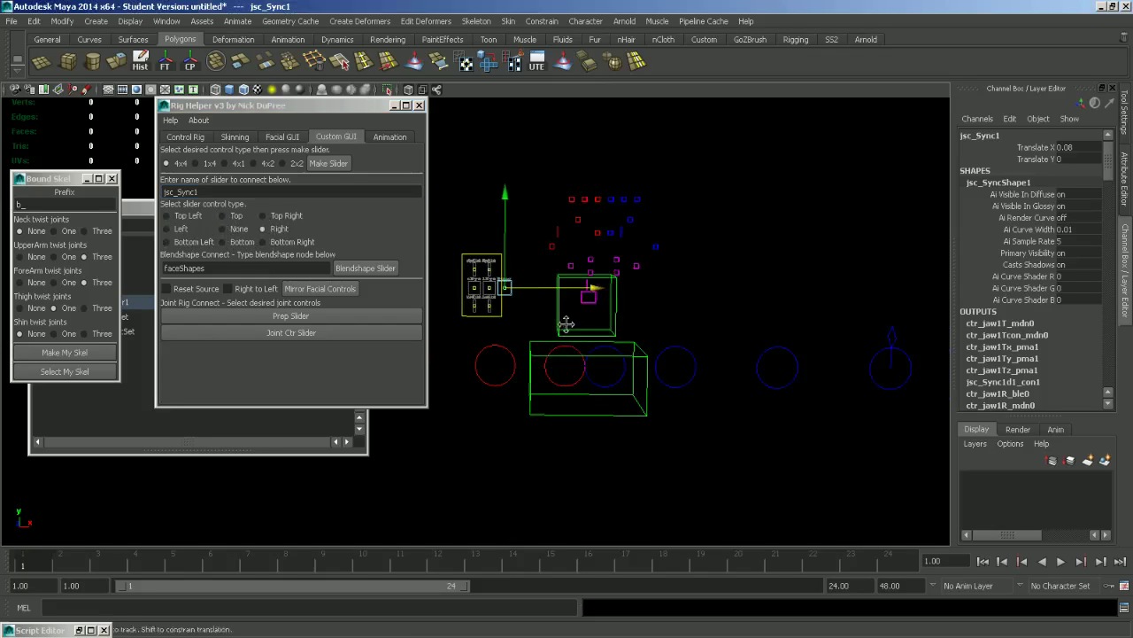
{"action": "middle_click_drag", "start_coordinate": [566, 324], "coordinate": [541, 341], "text": "alt"}
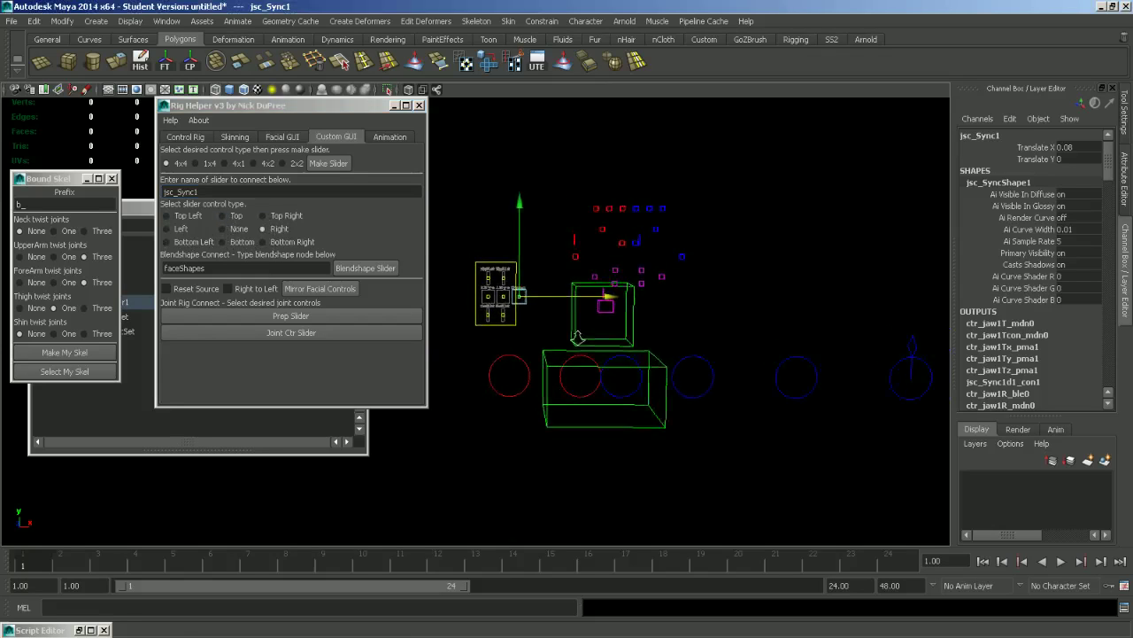
{"action": "right_click_drag", "start_coordinate": [541, 341], "coordinate": [613, 344], "text": "alt"}
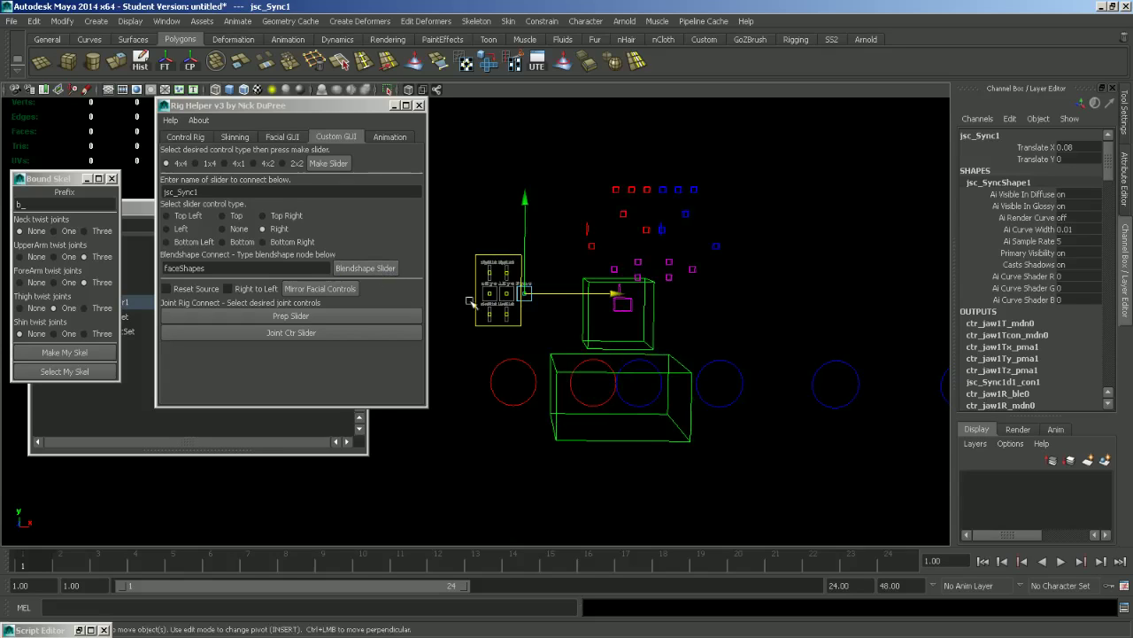
Step: Examine the faceShapes node name entered for the blendshape connection
{"action": "left_click", "coordinate": [296, 268]}
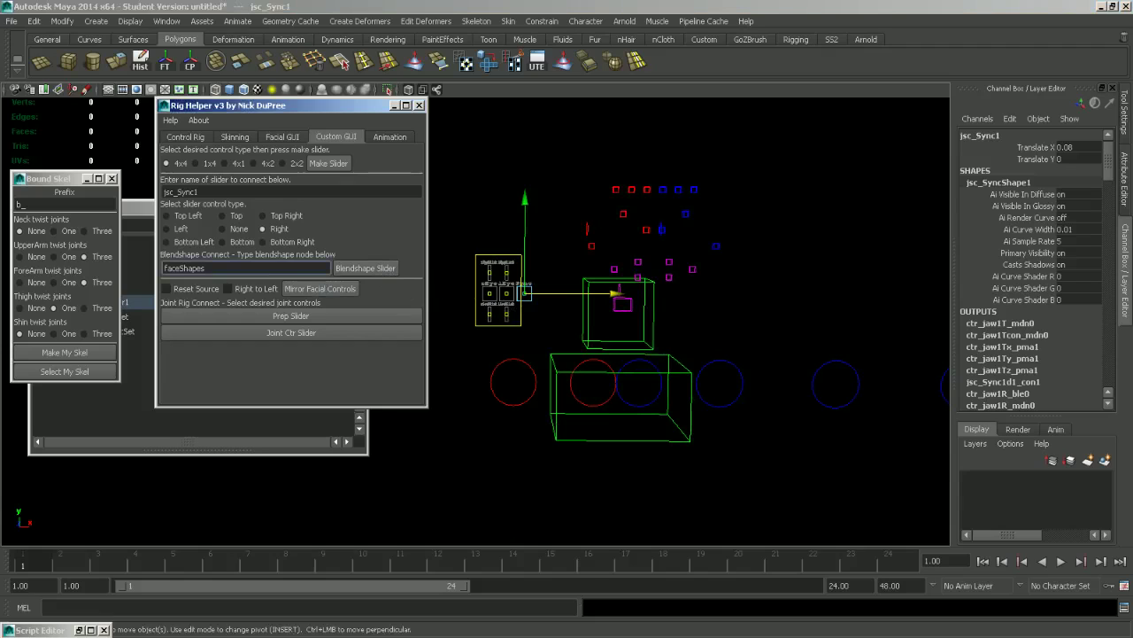
{"action": "left_click_drag", "start_coordinate": [296, 268], "coordinate": [162, 269]}
{"action": "left_click", "coordinate": [209, 269]}
{"action": "left_click_drag", "start_coordinate": [207, 268], "coordinate": [175, 268]}
{"action": "left_click", "coordinate": [211, 268]}
Step: Set the slider control type for jsc_Sync1 to Bottom
{"action": "left_click", "coordinate": [223, 216]}
{"action": "right_click_drag", "start_coordinate": [705, 387], "coordinate": [588, 400], "text": "alt"}
{"action": "middle_click_drag", "start_coordinate": [615, 389], "coordinate": [565, 400], "text": "alt"}
{"action": "right_click_drag", "start_coordinate": [705, 413], "coordinate": [592, 392], "text": "alt"}
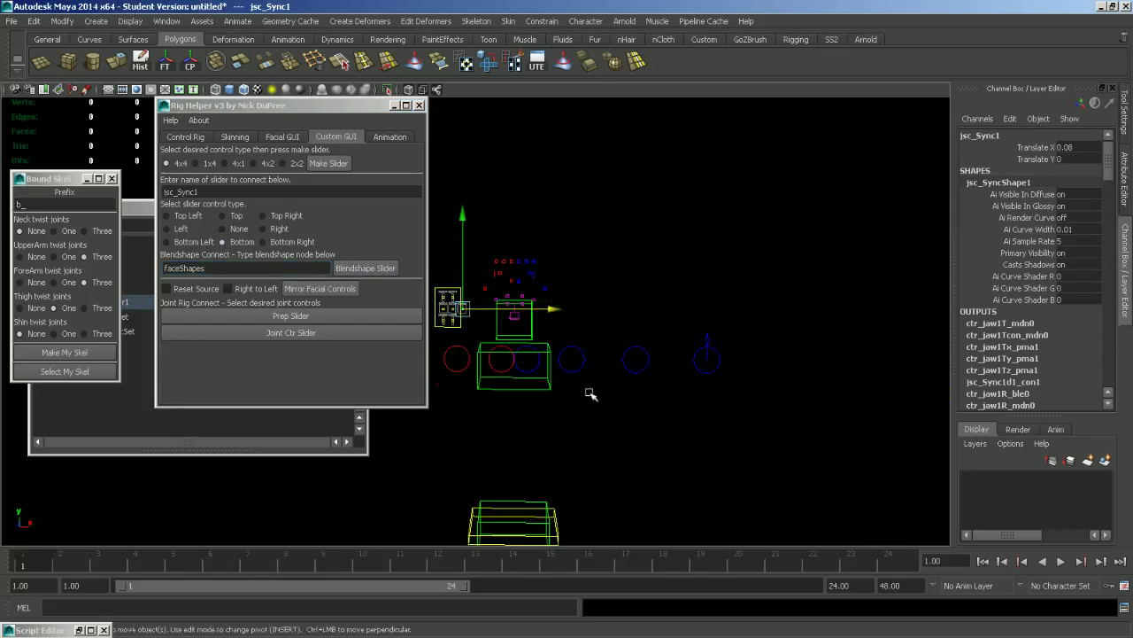
{"action": "middle_click_drag", "start_coordinate": [622, 389], "coordinate": [651, 371], "text": "alt"}
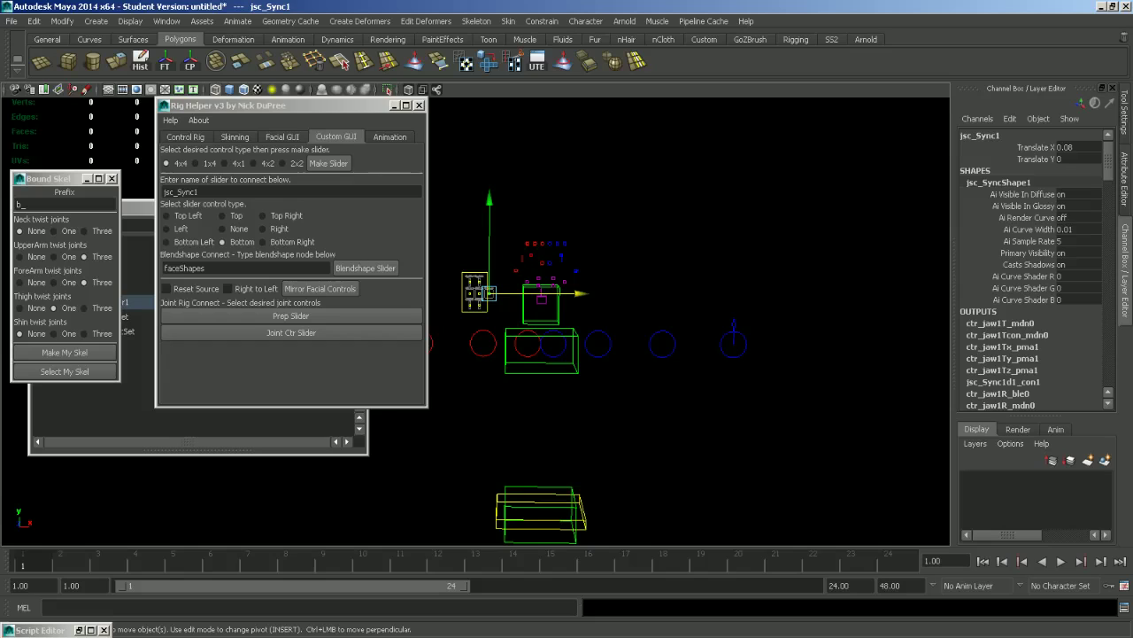
Step: Review the faceShapes node name and the blendshape slider connection for jsc_Sync1's Bottom control type
{"action": "left_click_drag", "start_coordinate": [212, 268], "coordinate": [163, 268]}
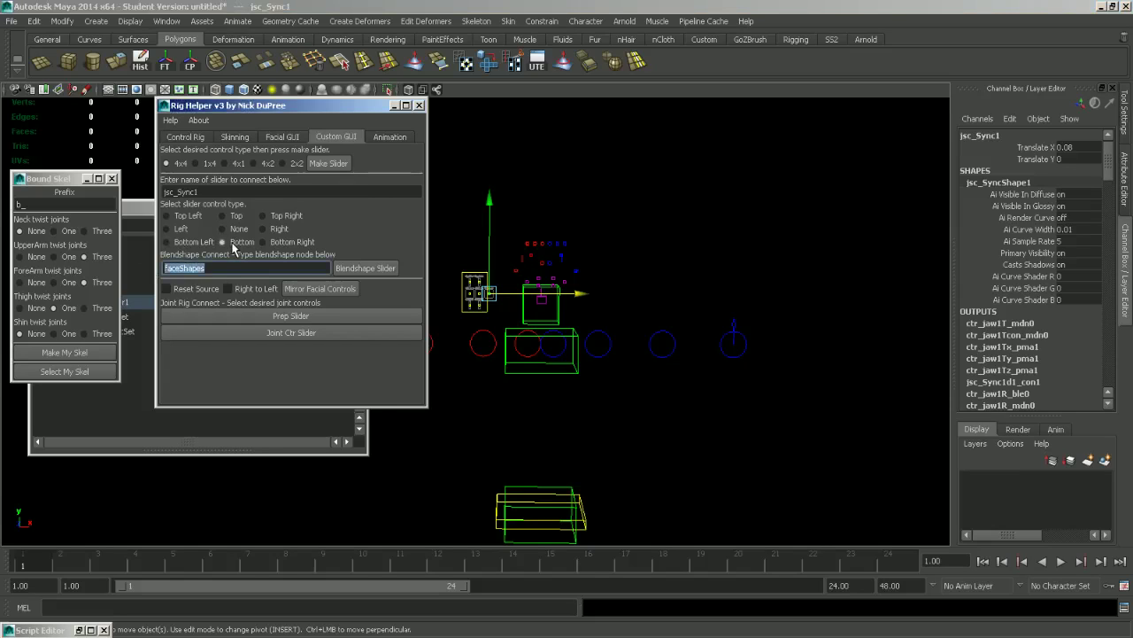
{"action": "left_click", "coordinate": [393, 267]}
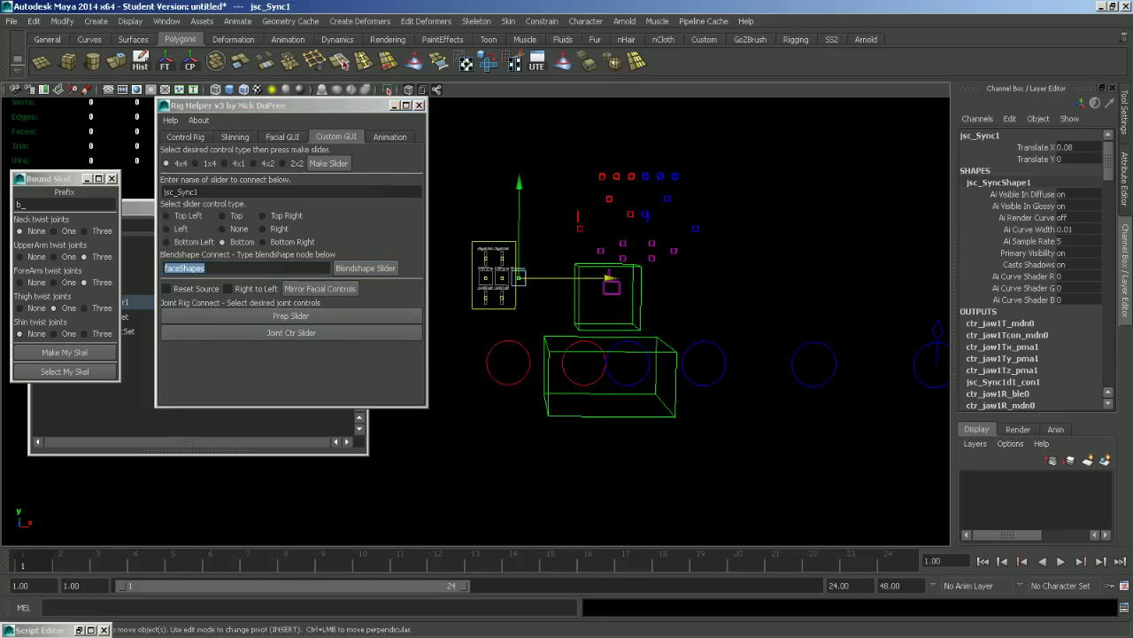
Step: Examine the animation tools for zeroing and mirroring facial and body controls against the whole rig, and return to the control rig options
{"action": "left_click", "coordinate": [386, 137]}
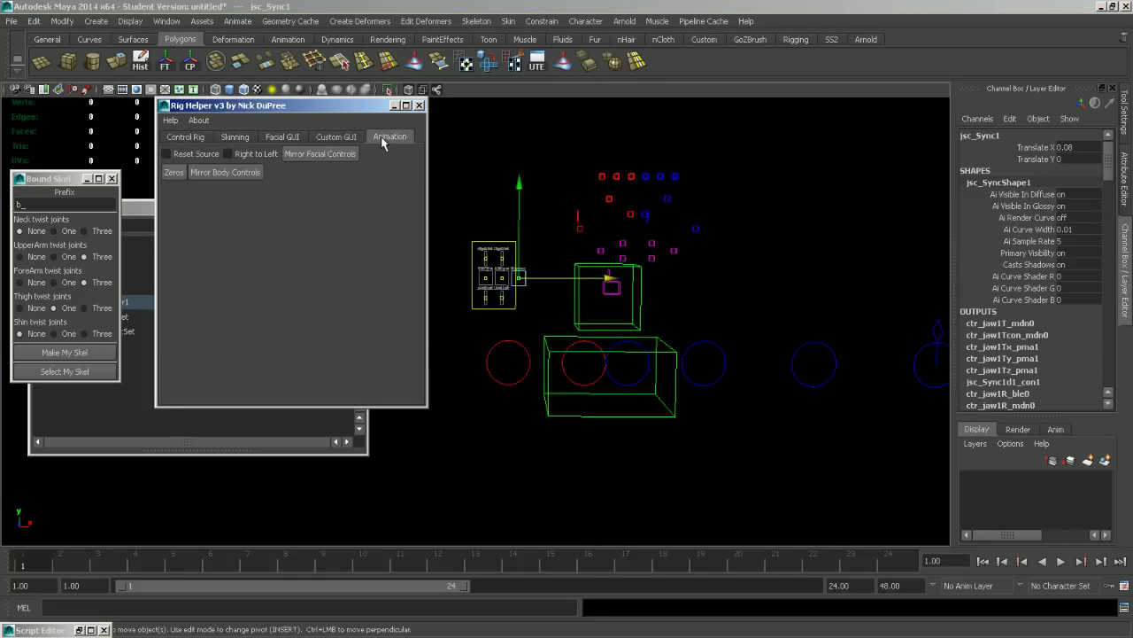
{"action": "left_click_drag", "start_coordinate": [638, 346], "coordinate": [635, 364], "text": "alt"}
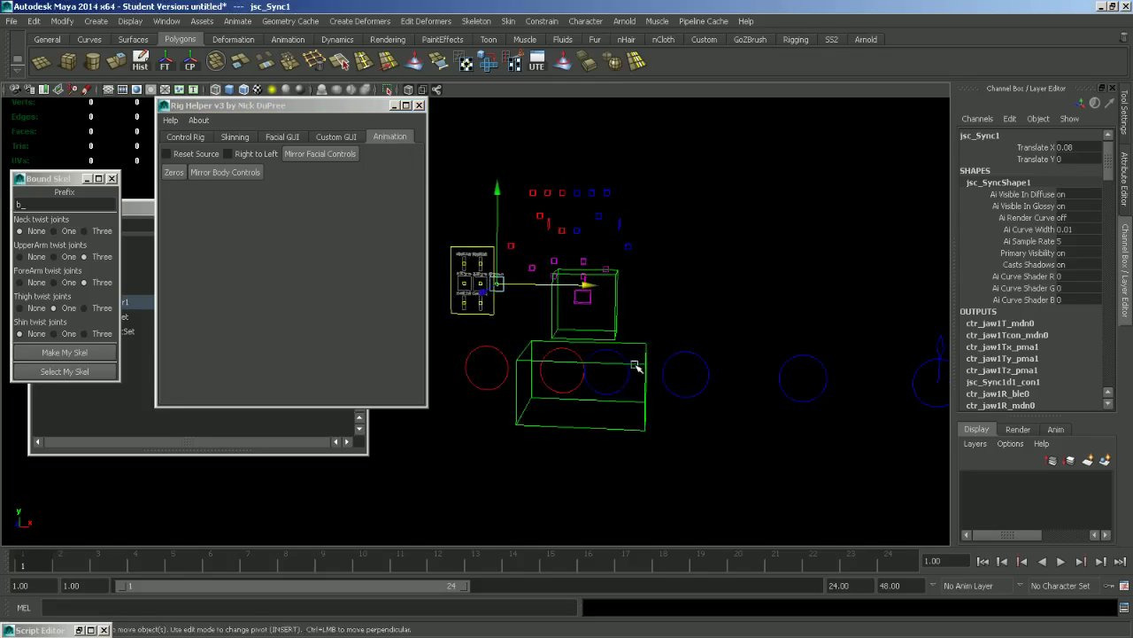
{"action": "right_click_drag", "start_coordinate": [635, 364], "coordinate": [486, 327], "text": "alt"}
{"action": "middle_click_drag", "start_coordinate": [486, 327], "coordinate": [541, 264], "text": "alt"}
{"action": "mouse_move", "coordinate": [541, 264]}
{"action": "left_mouse_down", "text": "alt"}
{"action": "mouse_move", "coordinate": [533, 275]}
{"action": "mouse_move", "coordinate": [556, 269]}
{"action": "left_mouse_up", "text": "alt"}
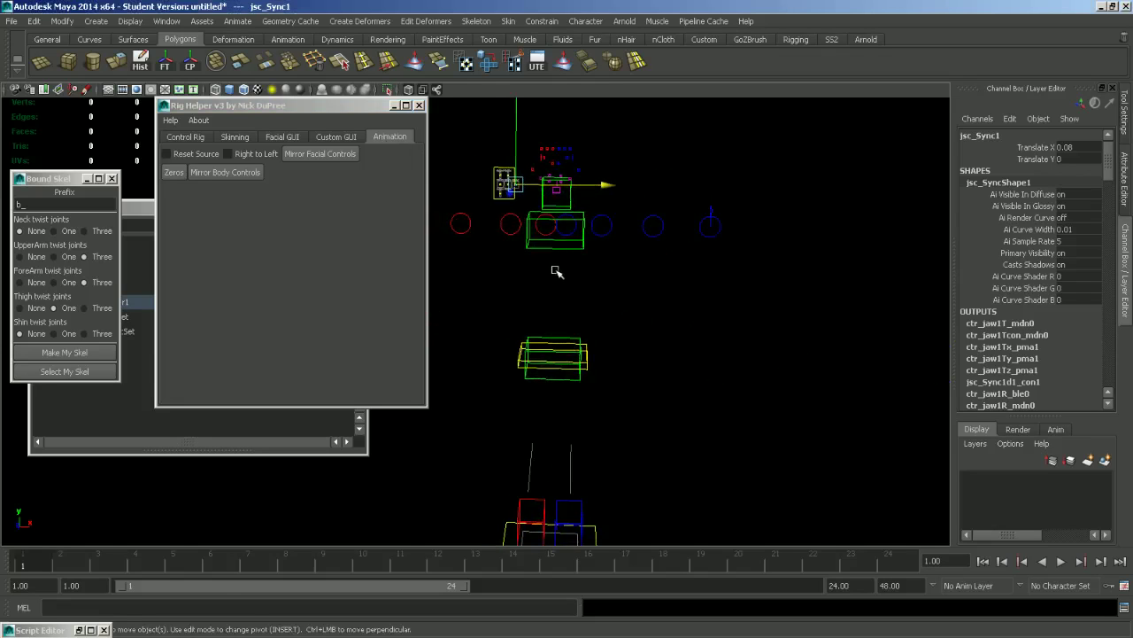
{"action": "middle_click_drag", "start_coordinate": [521, 205], "coordinate": [512, 322], "text": "alt"}
{"action": "right_click_drag", "start_coordinate": [531, 296], "coordinate": [735, 390], "text": "alt"}
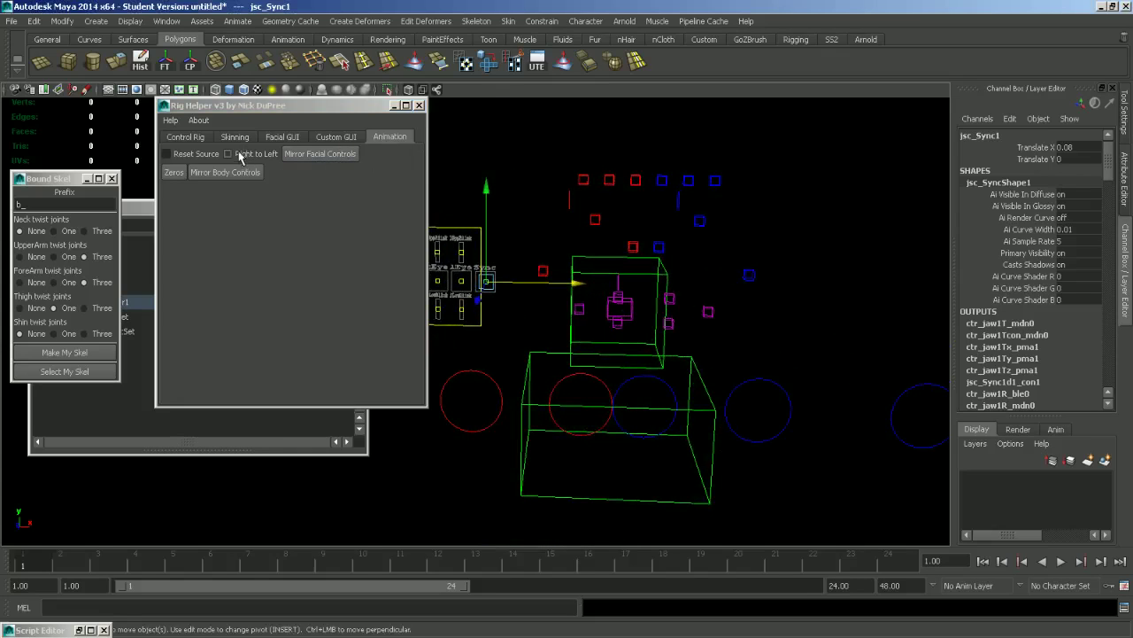
{"action": "left_click", "coordinate": [174, 173]}
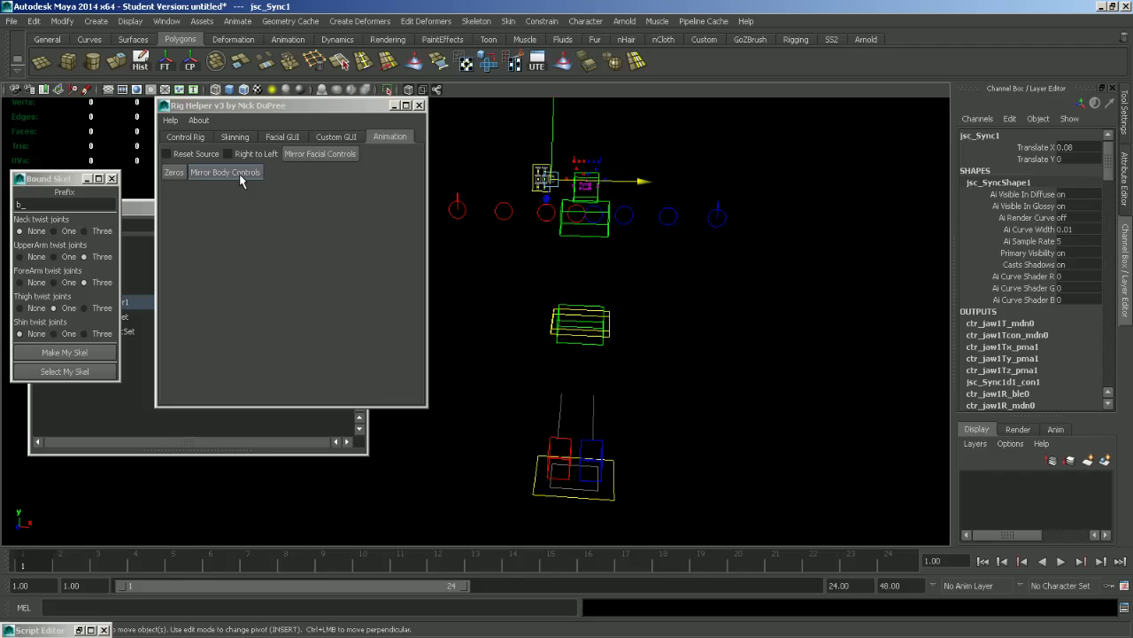
{"action": "left_click", "coordinate": [203, 138]}
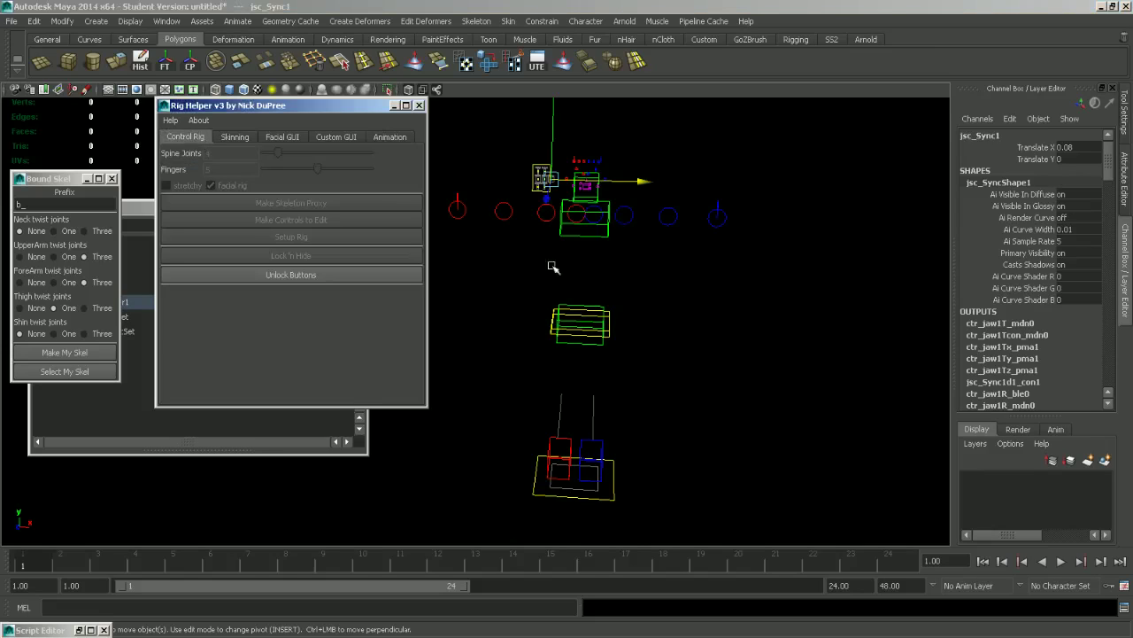